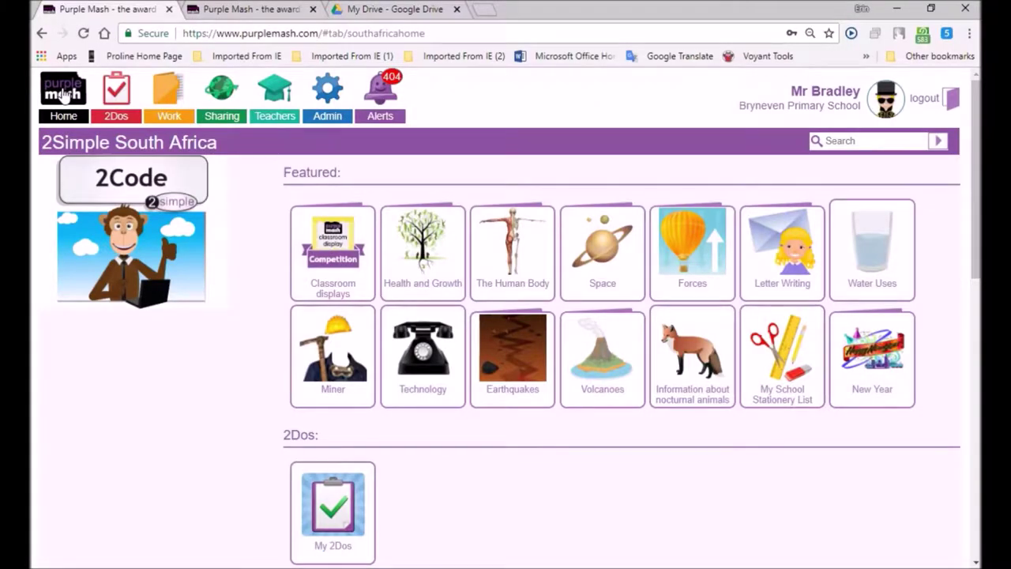
# - Open the full resource search with an empty query
pyautogui.moveTo(505, 565)
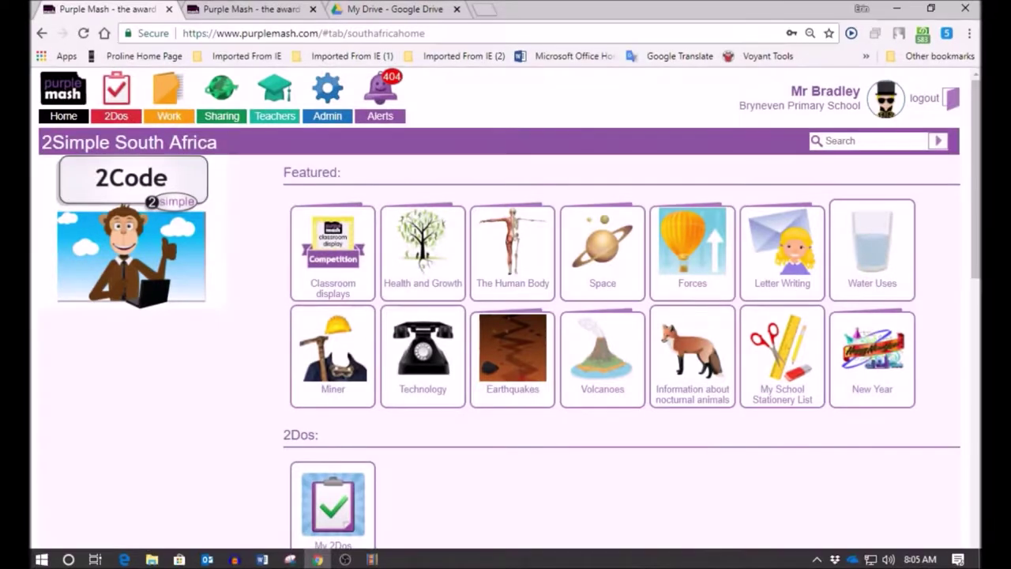
pyautogui.moveTo(979, 248)
pyautogui.mouseDown()
pyautogui.moveTo(979, 259)
pyautogui.moveTo(979, 231)
pyautogui.mouseUp()
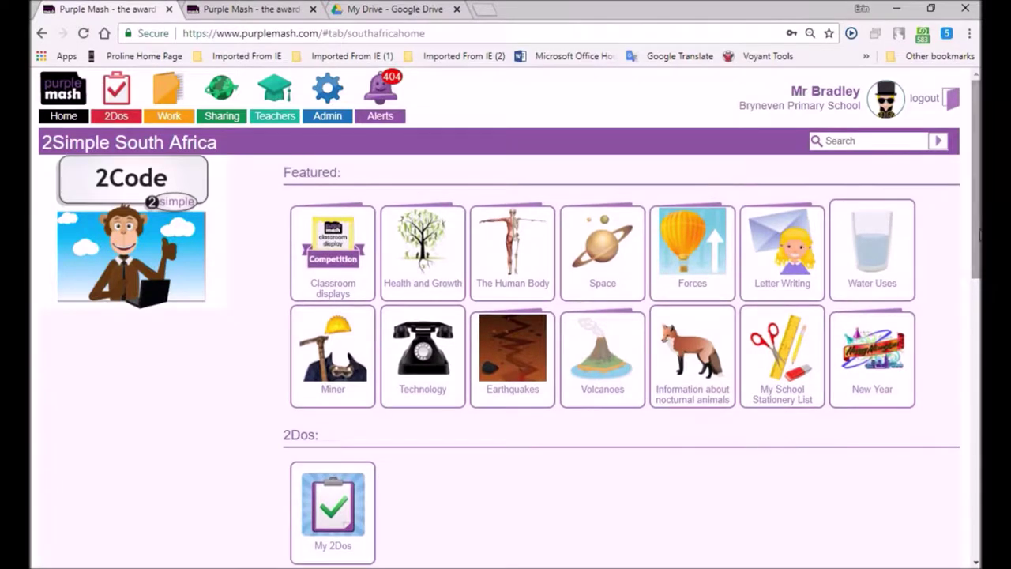
pyautogui.moveTo(284, 169); pyautogui.dragTo(342, 177)
pyautogui.click(185, 400)
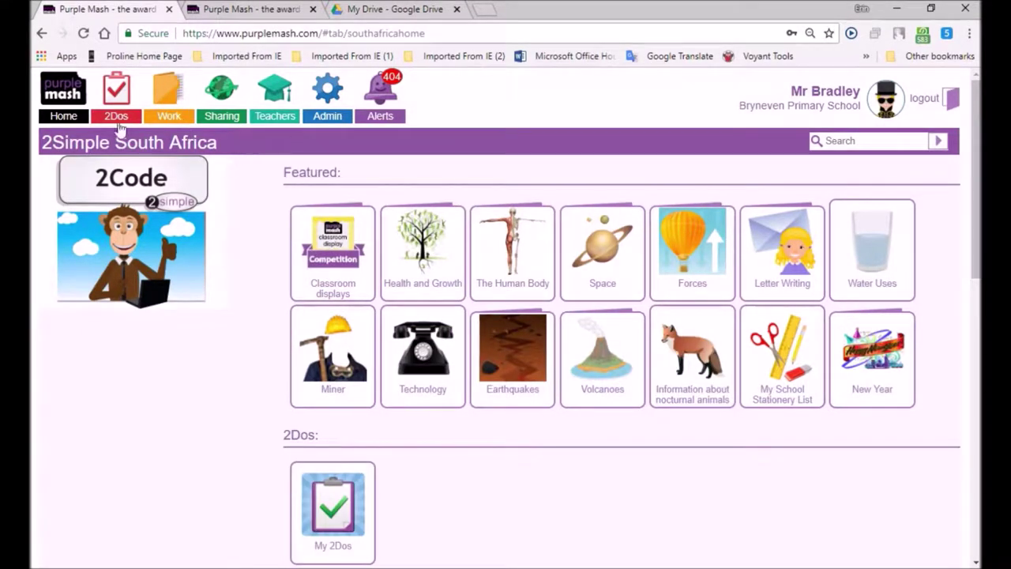
pyautogui.moveTo(321, 406)
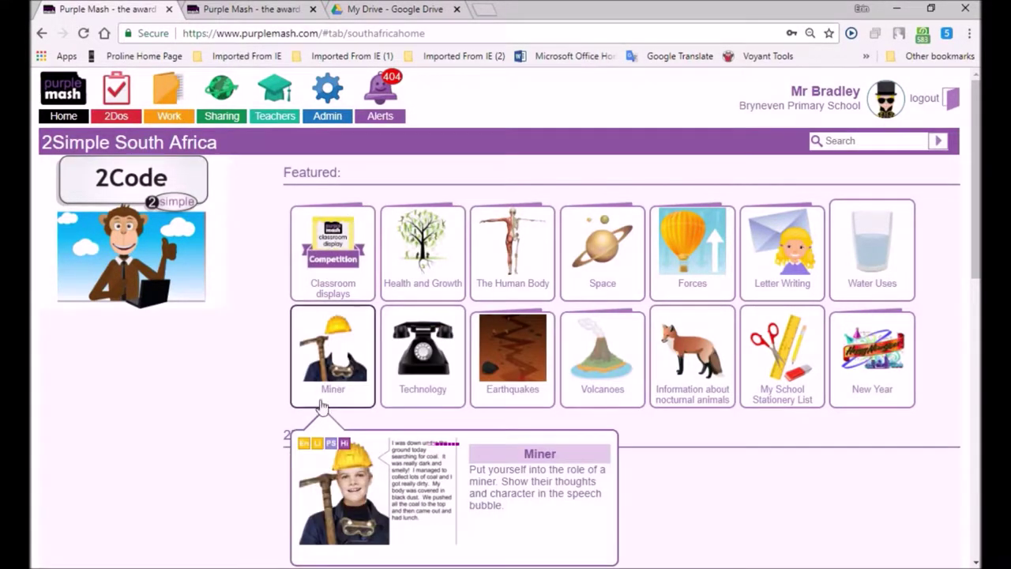
pyautogui.click(938, 141)
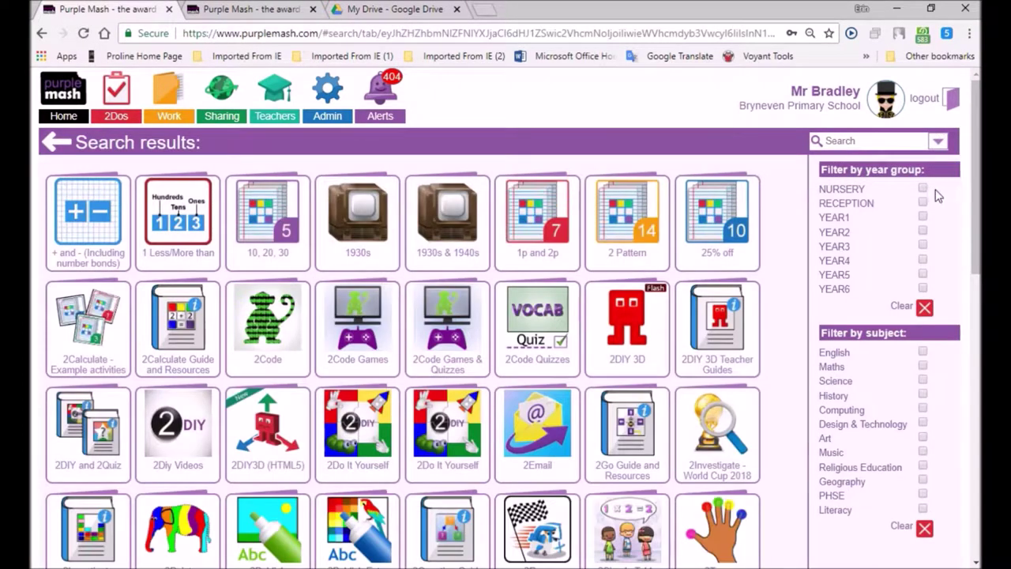
# - Filter the search results to Science alone, leaving Nursery and Year 2 unticked
pyautogui.click(922, 188)
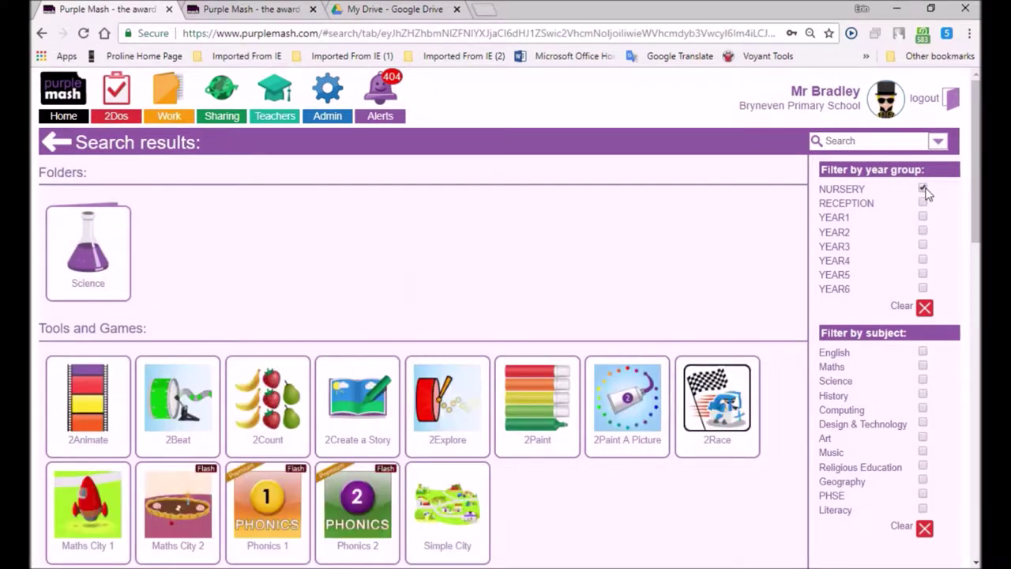
pyautogui.click(922, 189)
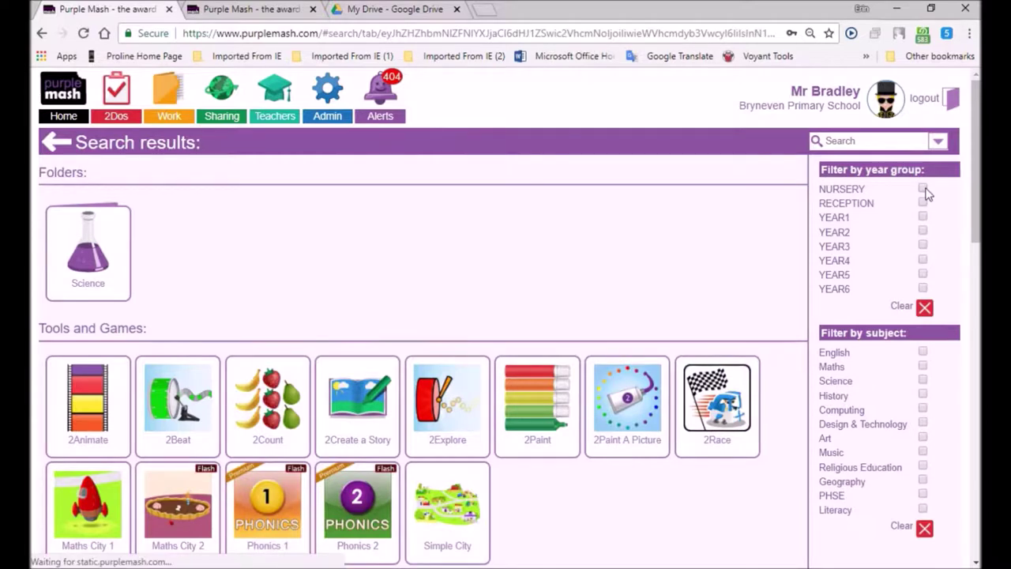
pyautogui.click(922, 231)
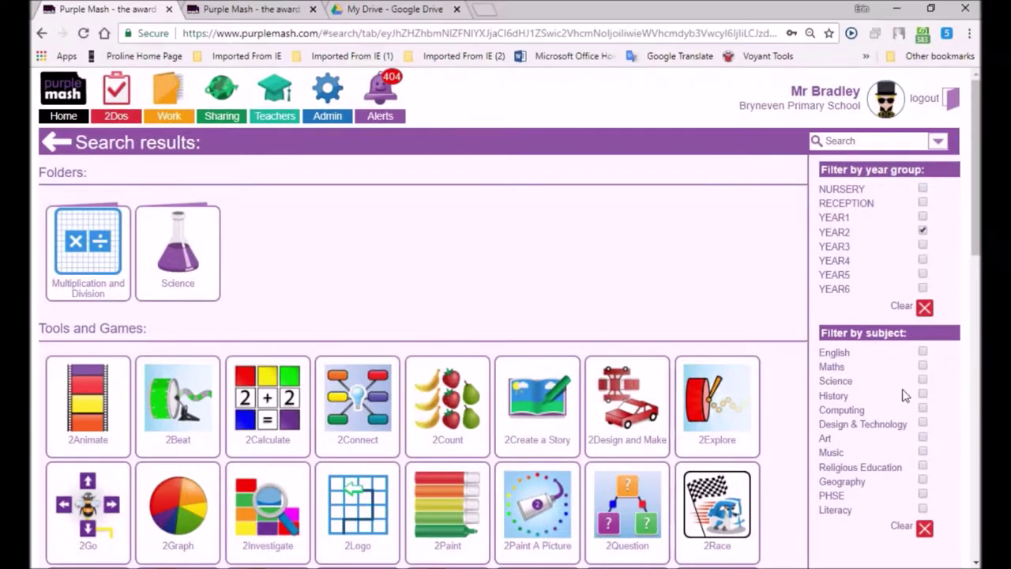
pyautogui.click(923, 381)
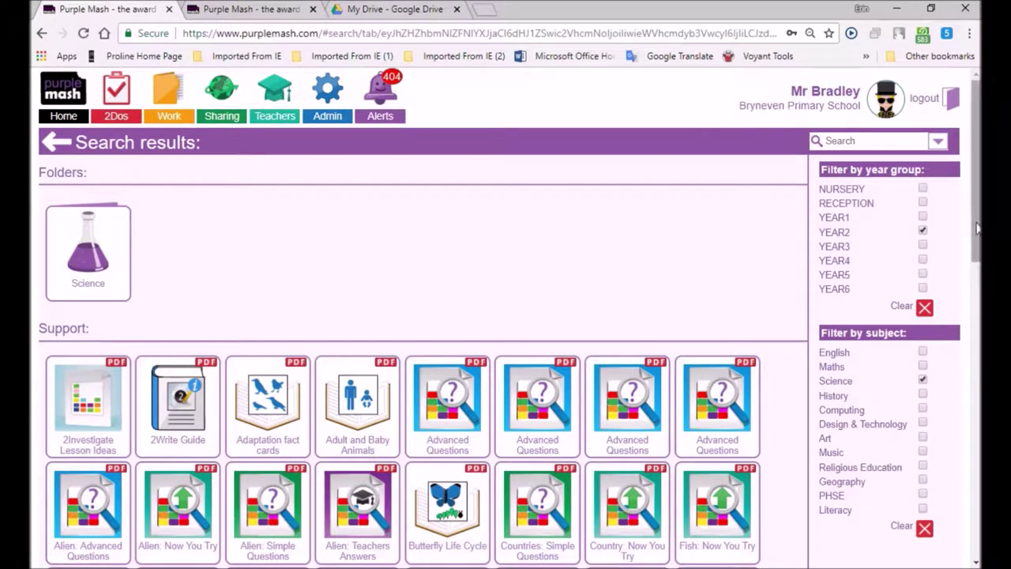
pyautogui.click(922, 230)
# - Switch the filters to Year 6 and Literacy, dropping Science, and browse the results
pyautogui.click(922, 287)
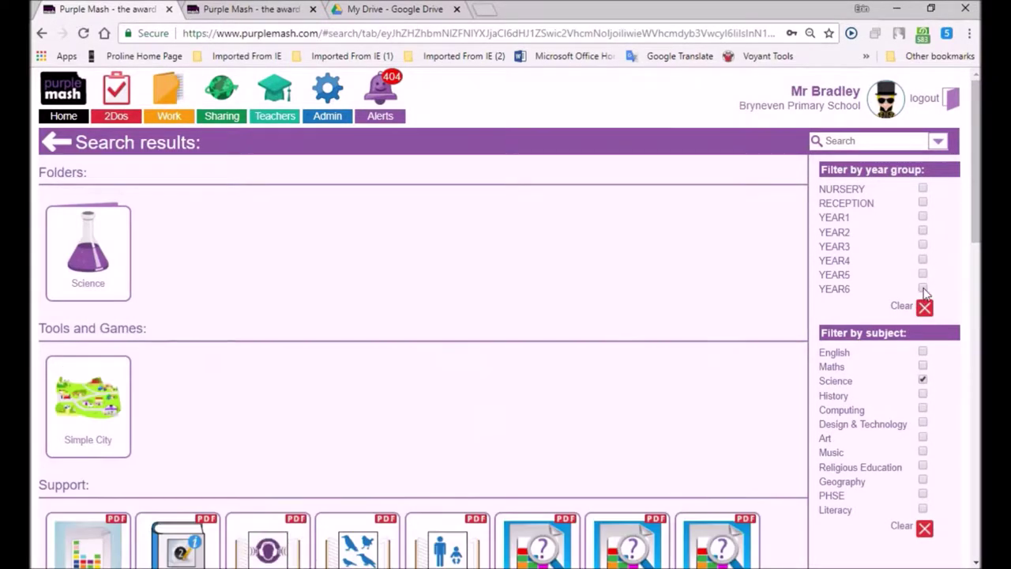
pyautogui.click(922, 380)
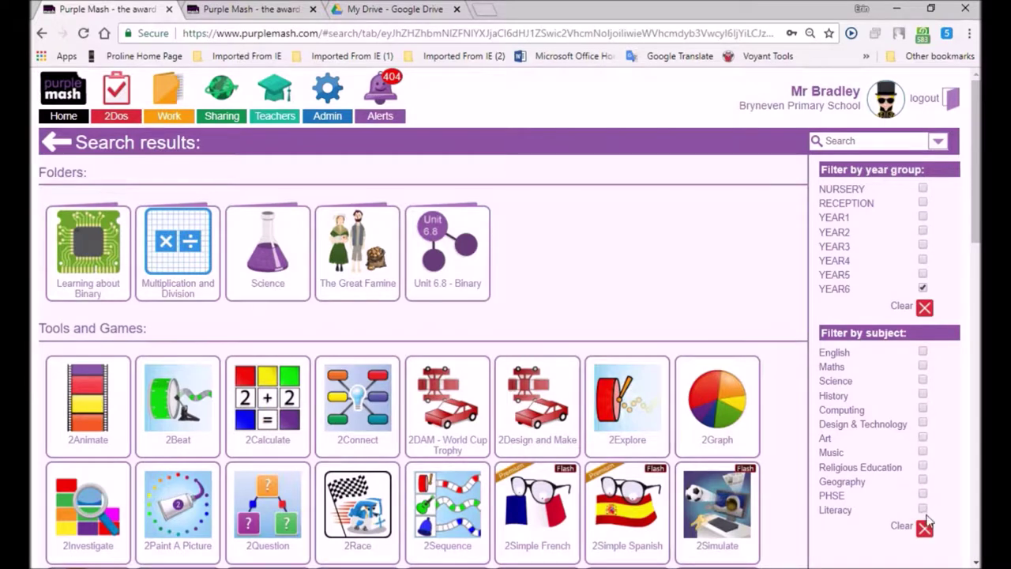
pyautogui.click(922, 509)
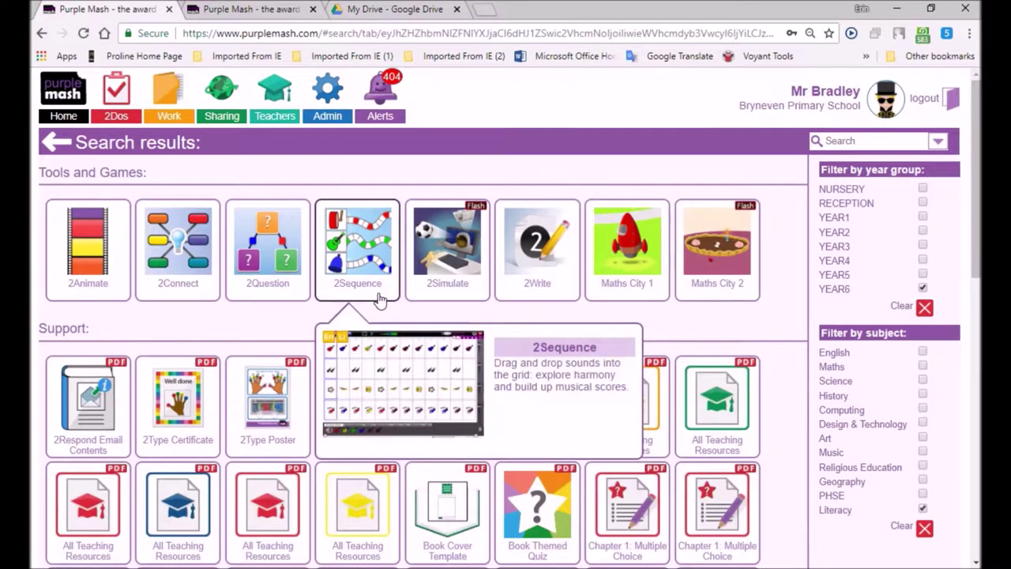
pyautogui.moveTo(556, 324)
pyautogui.moveTo(67, 385)
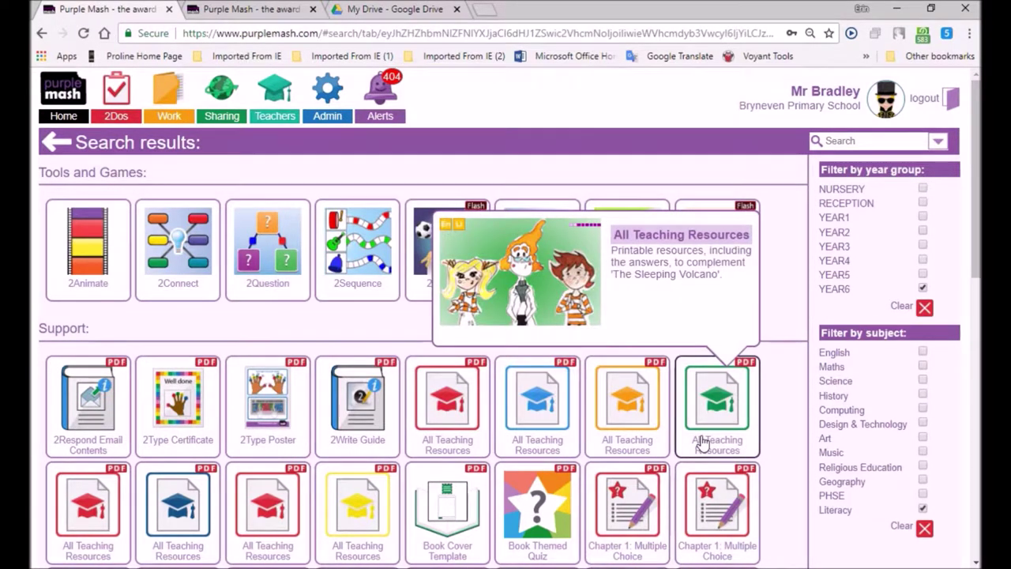
pyautogui.moveTo(597, 431)
pyautogui.moveTo(608, 503)
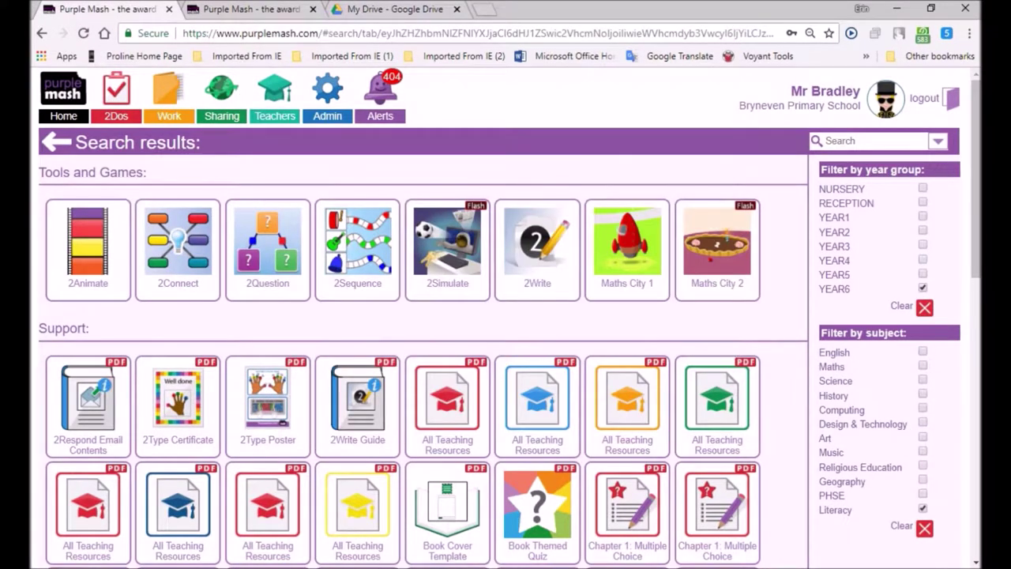
pyautogui.scroll(-6, 403, 355)
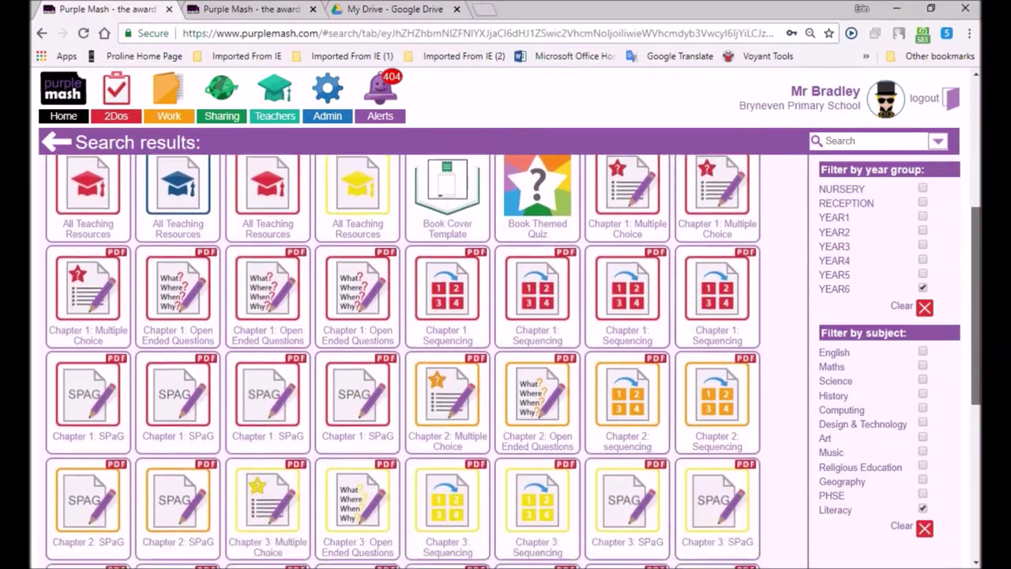
pyautogui.scroll(-4, 402, 355)
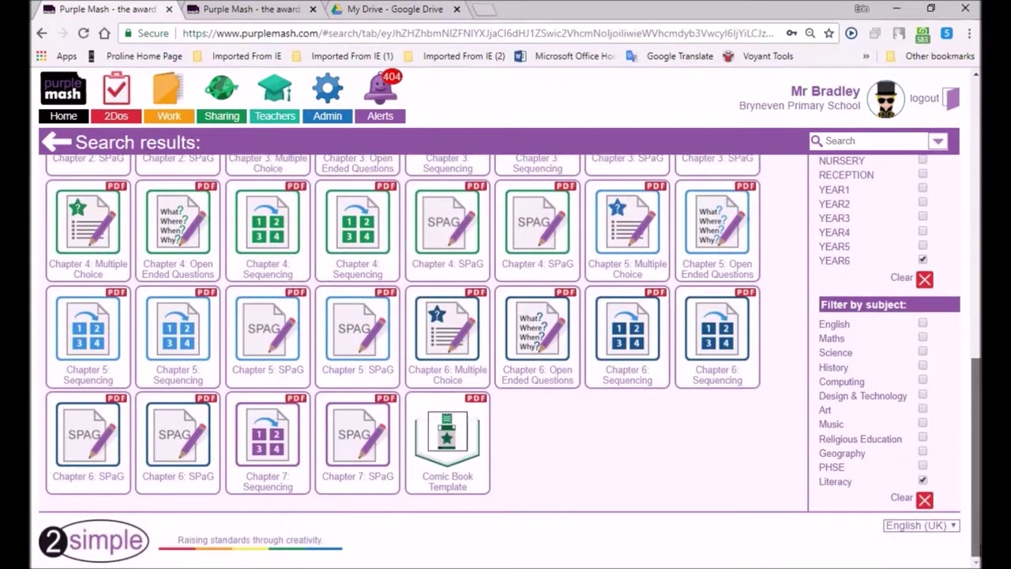
pyautogui.scroll(1, 403, 356)
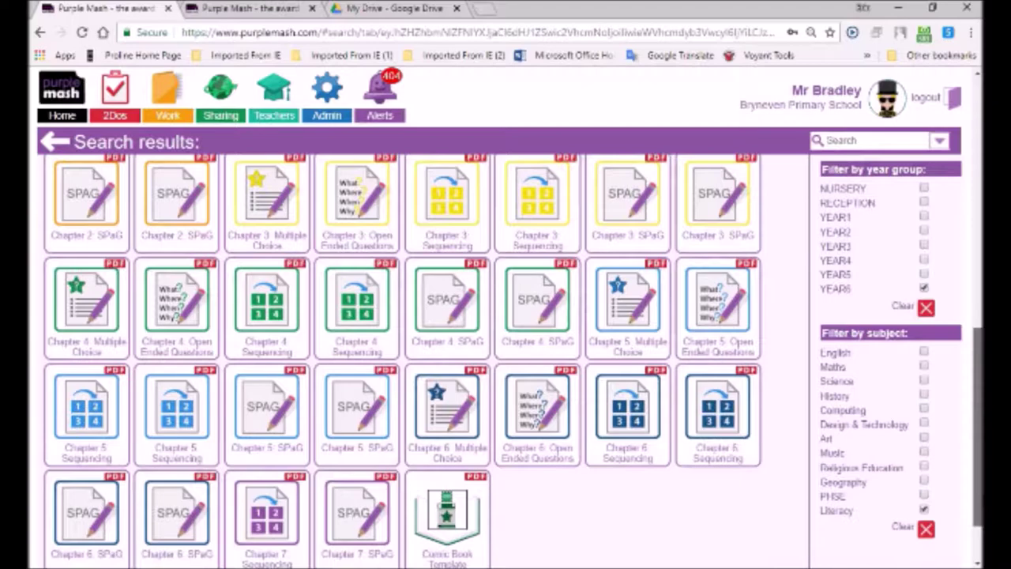
pyautogui.scroll(10, 403, 356)
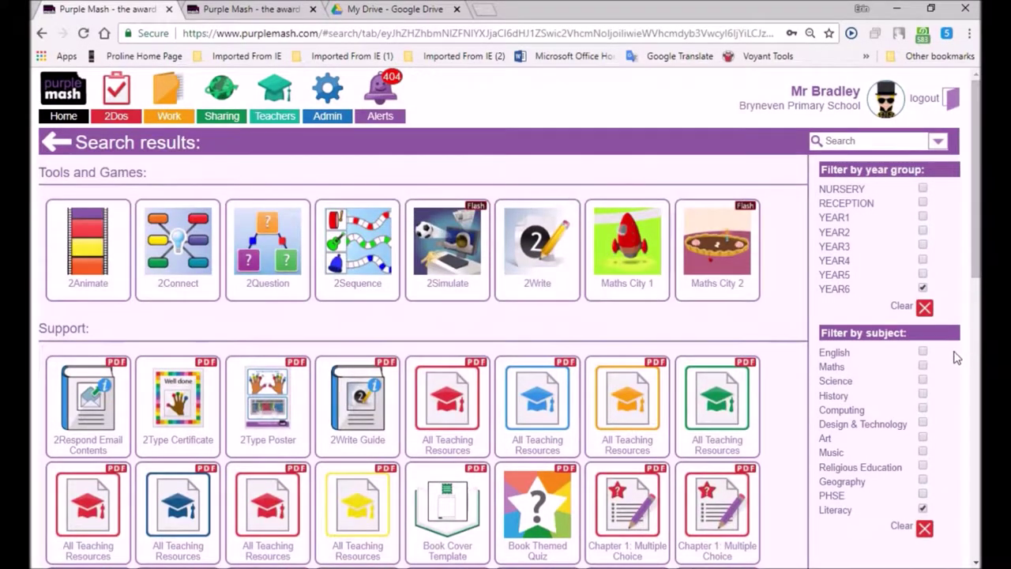
# - Remove the Year 6 and Literacy filters and browse the Art resources
pyautogui.click(923, 288)
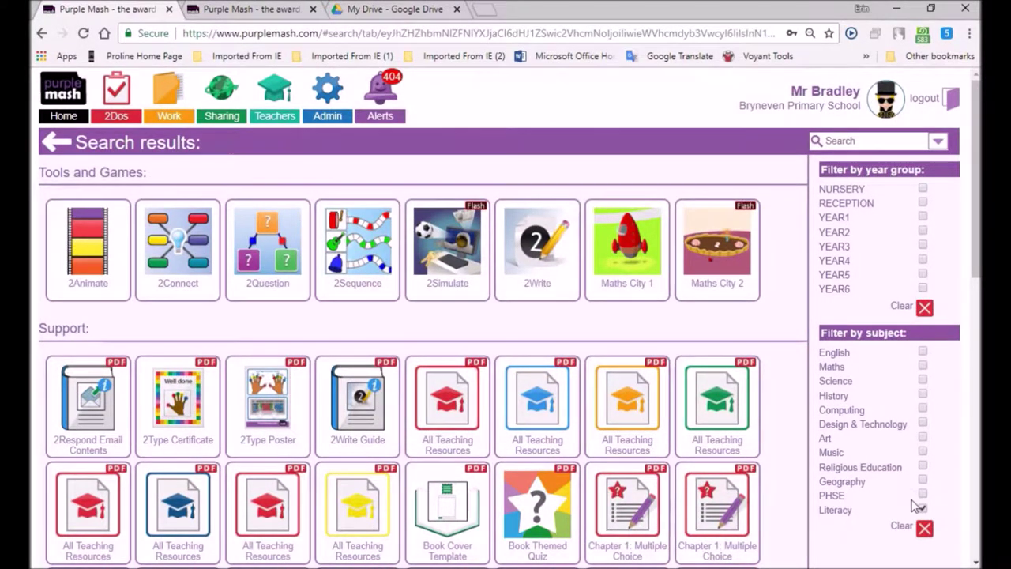
pyautogui.click(923, 396)
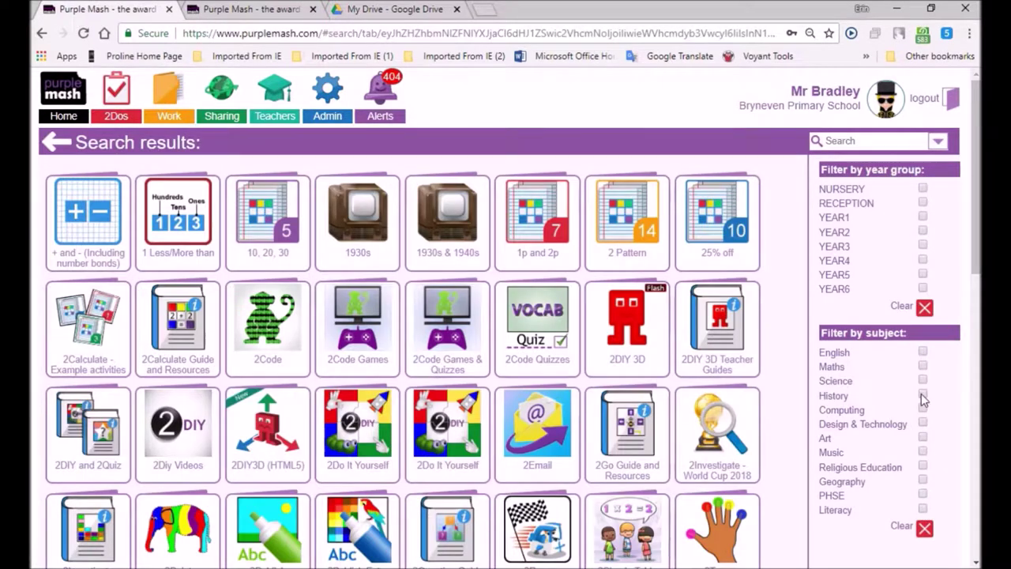
pyautogui.click(923, 439)
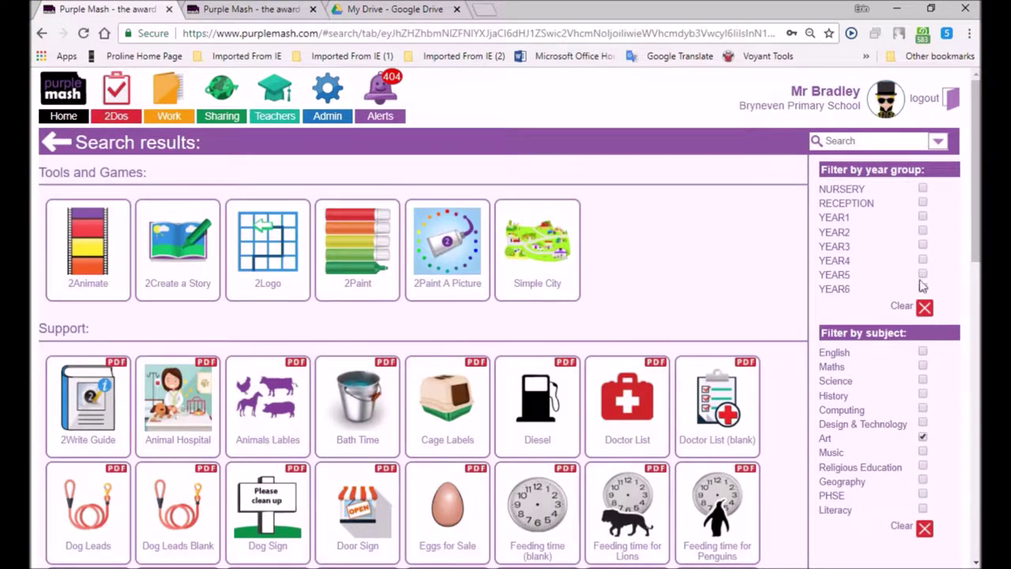
pyautogui.moveTo(973, 233); pyautogui.dragTo(974, 521)
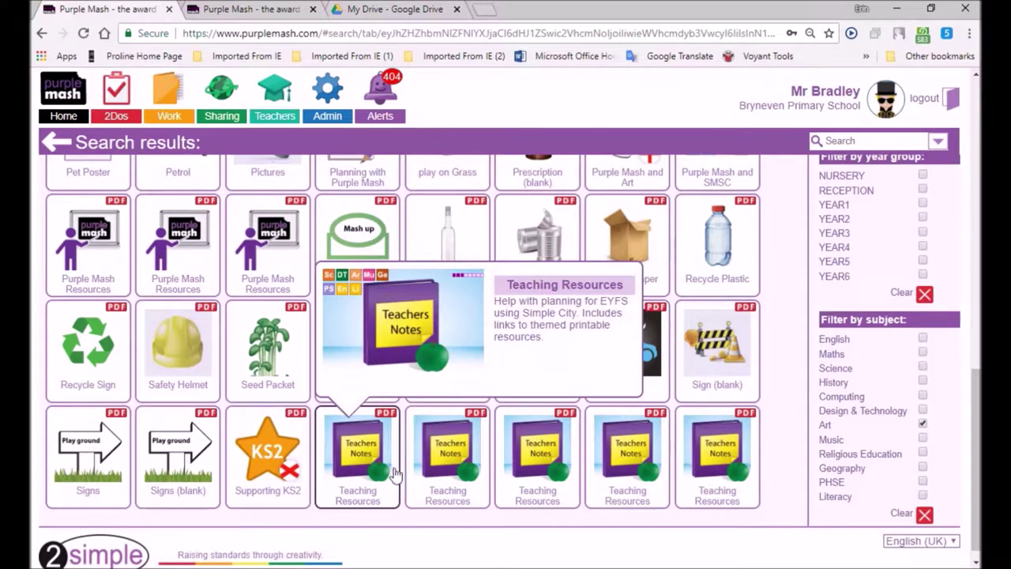
pyautogui.moveTo(540, 478)
pyautogui.moveTo(752, 467)
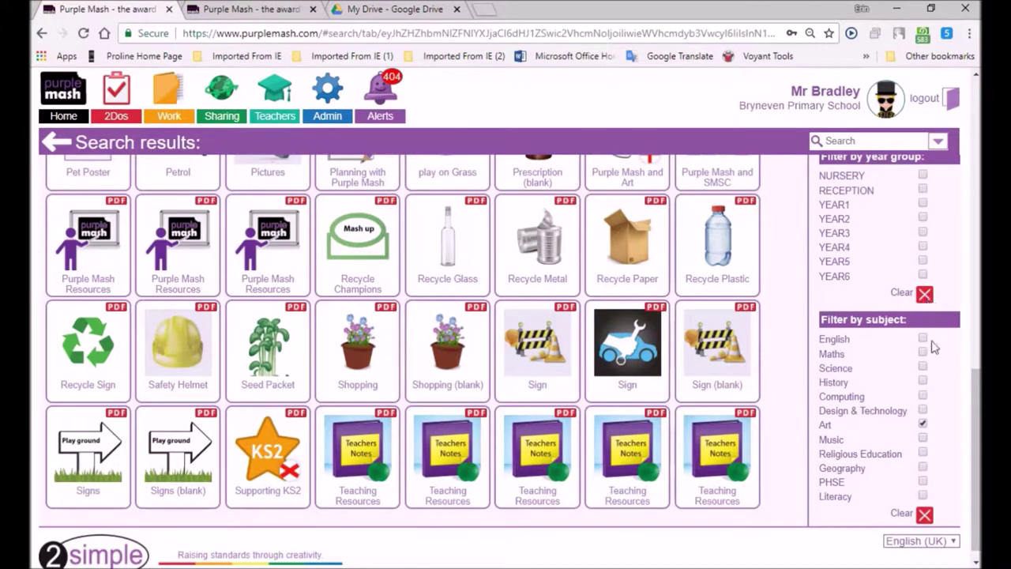
# - Clear the subject filters, browse the Music results, then untick Music
pyautogui.click(924, 515)
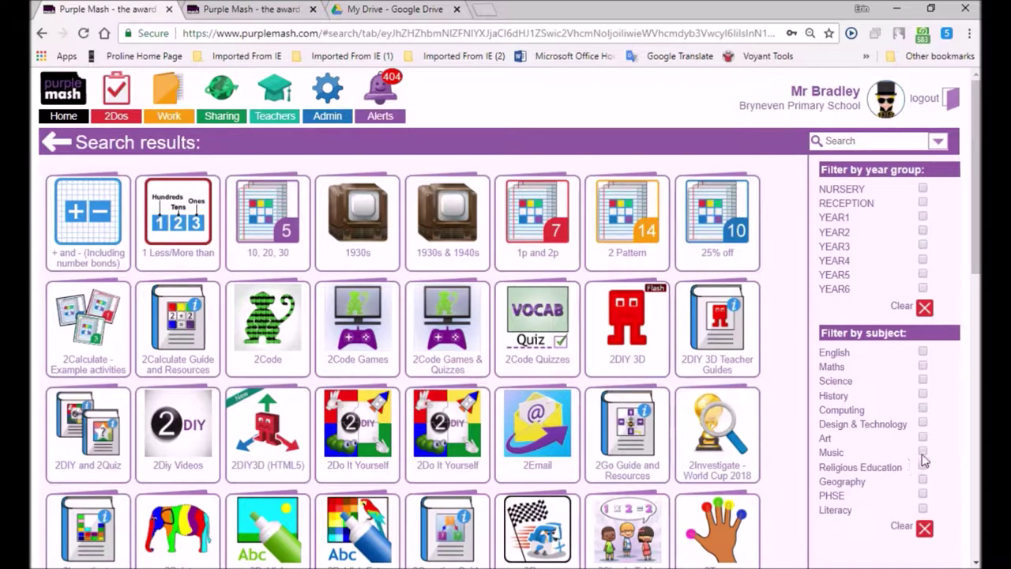
pyautogui.click(922, 452)
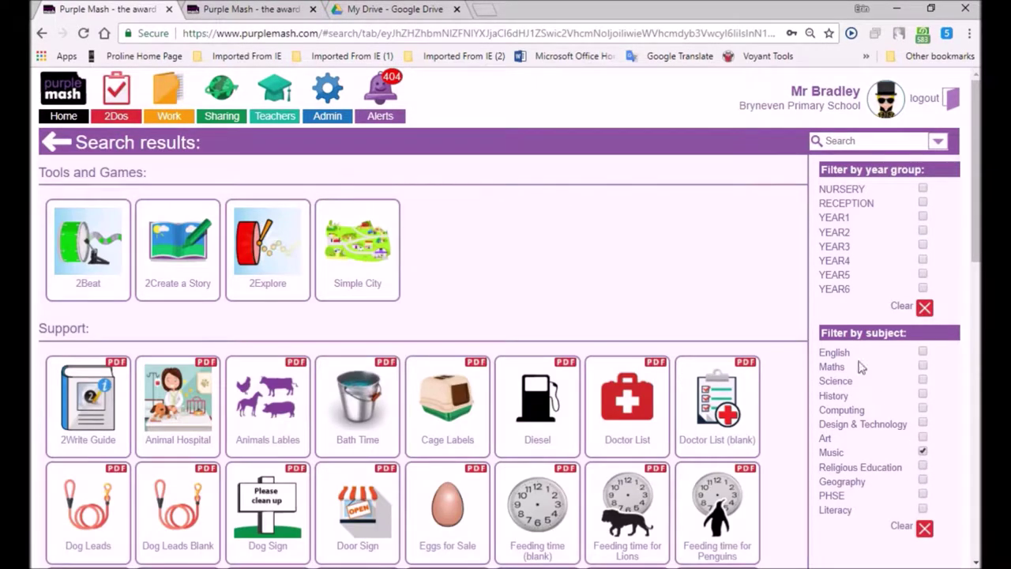
pyautogui.scroll(-6, 975, 201)
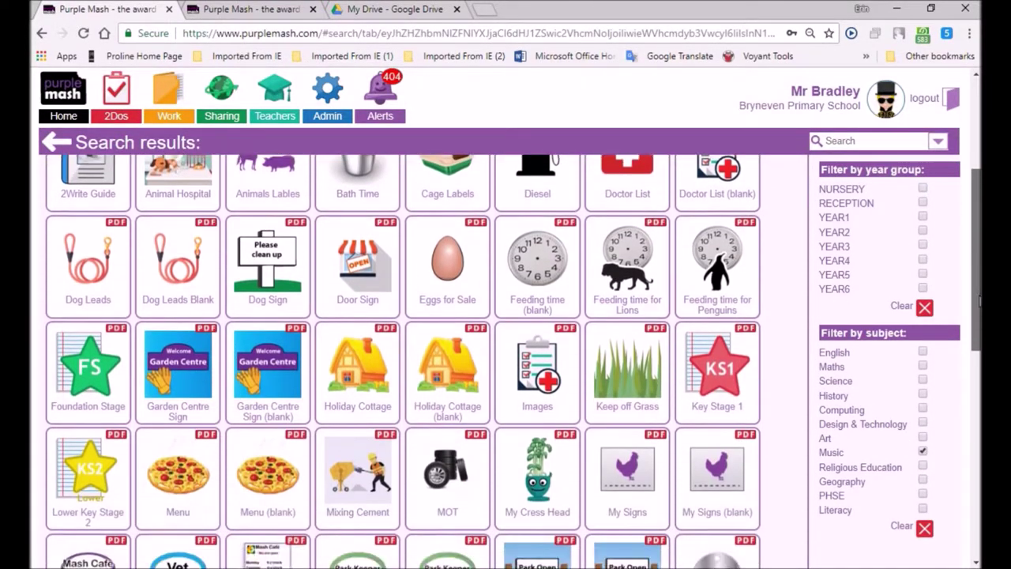
pyautogui.scroll(-4, 505, 361)
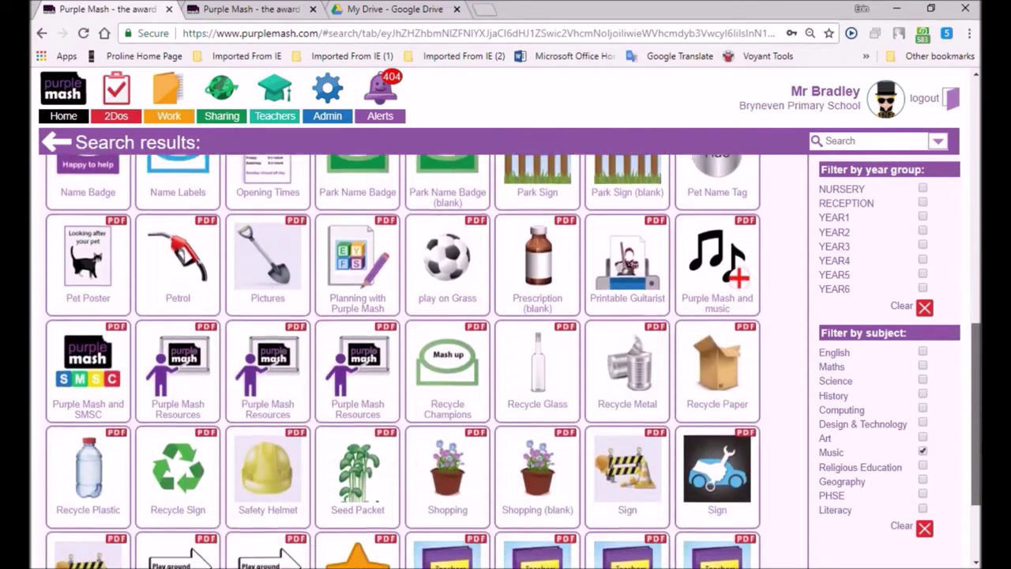
pyautogui.scroll(7, 505, 360)
pyautogui.scroll(2, 505, 361)
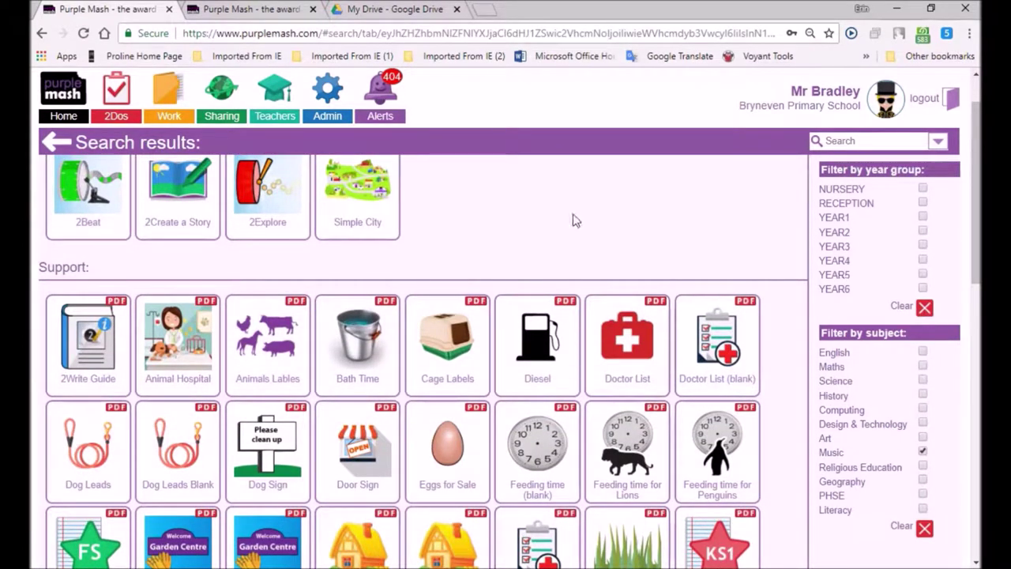
pyautogui.click(922, 450)
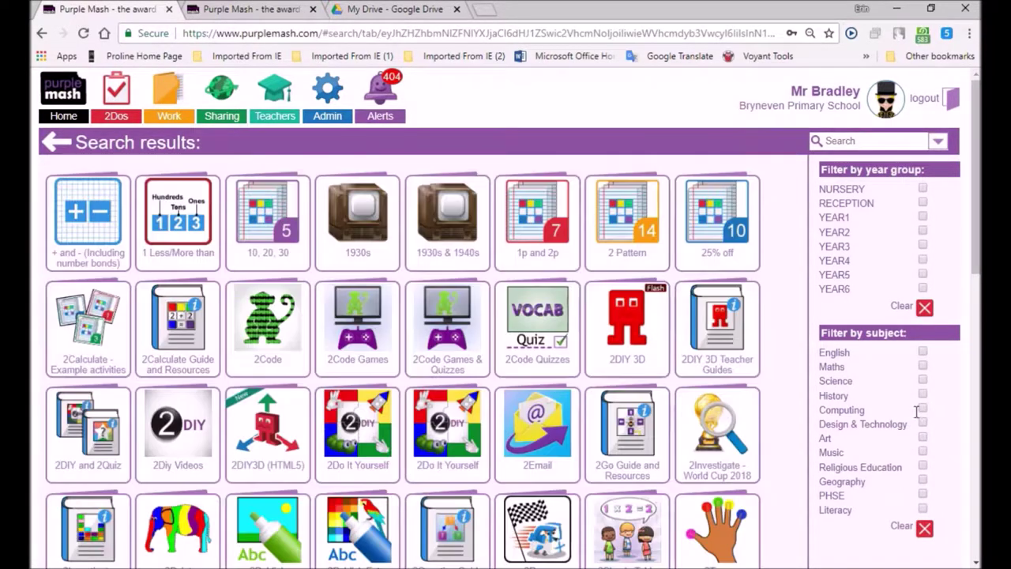
# - Narrow Computing results to Year 4 only, then return to the home page
pyautogui.click(921, 408)
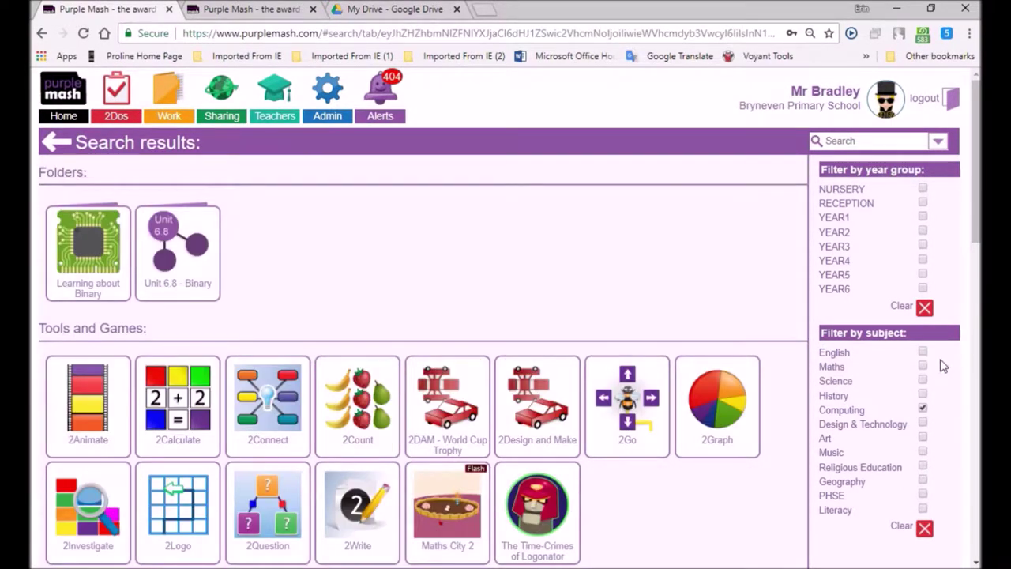
pyautogui.click(924, 232)
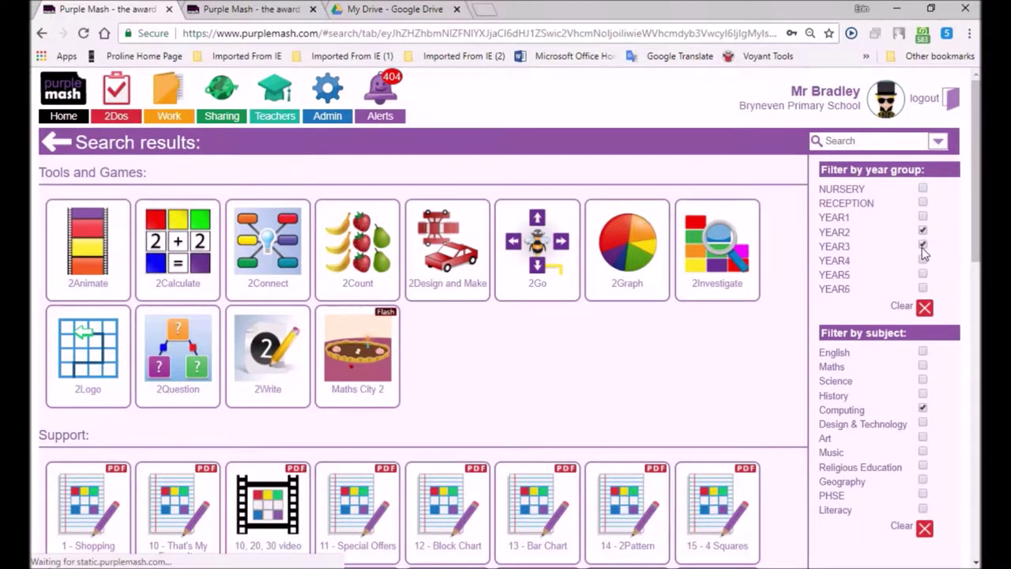
pyautogui.click(923, 230)
pyautogui.click(923, 245)
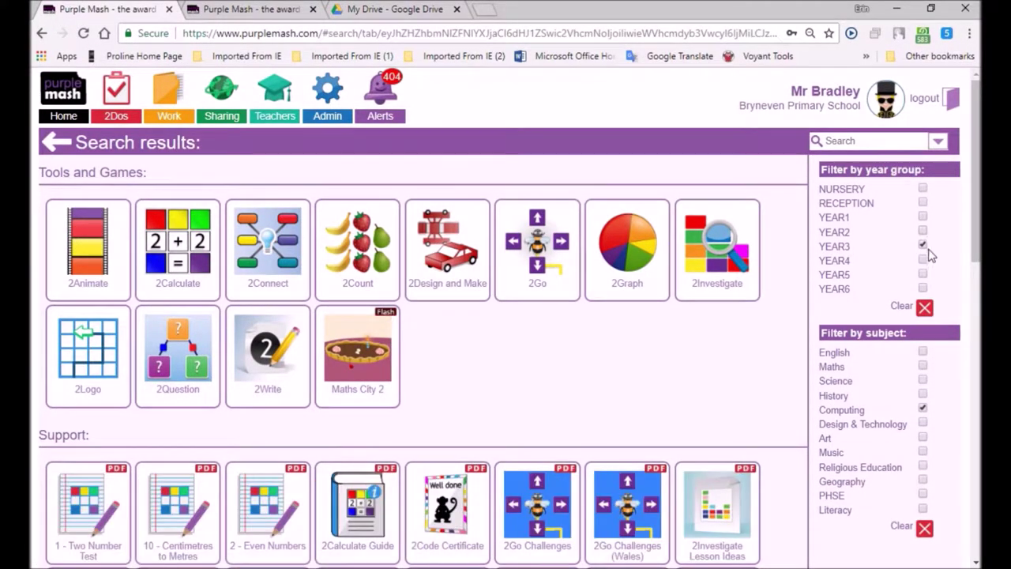
pyautogui.click(922, 259)
pyautogui.click(922, 245)
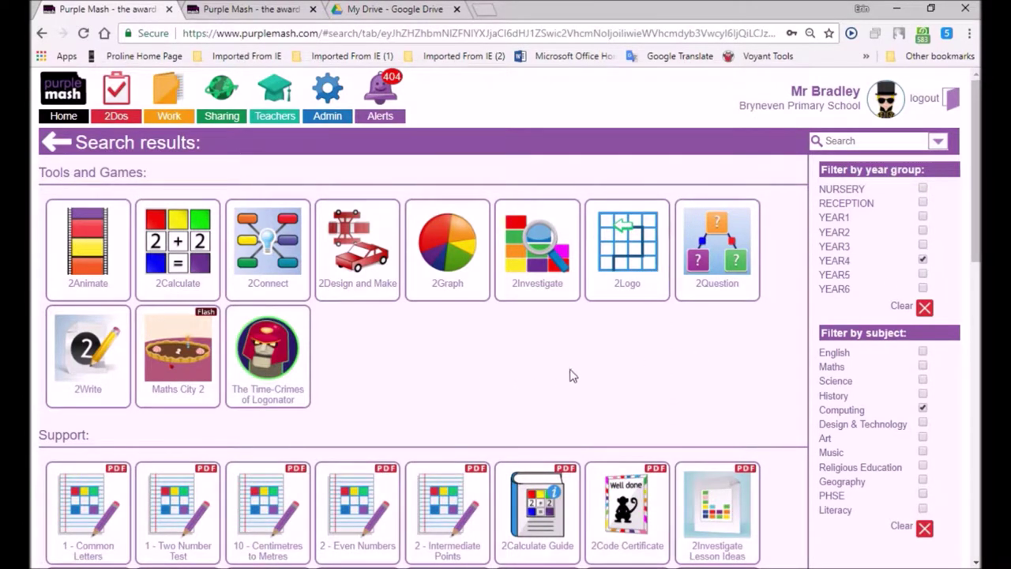
pyautogui.click(66, 116)
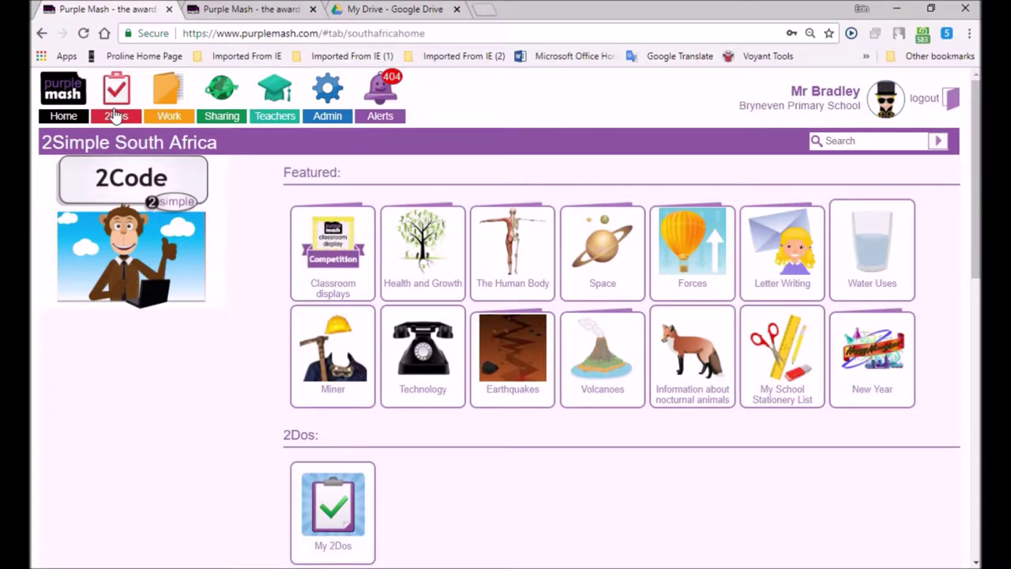
# - Scroll down the home page to the Display Boards tiles, including Grade 6
pyautogui.moveTo(874, 348)
pyautogui.scroll(-7, 155, 440)
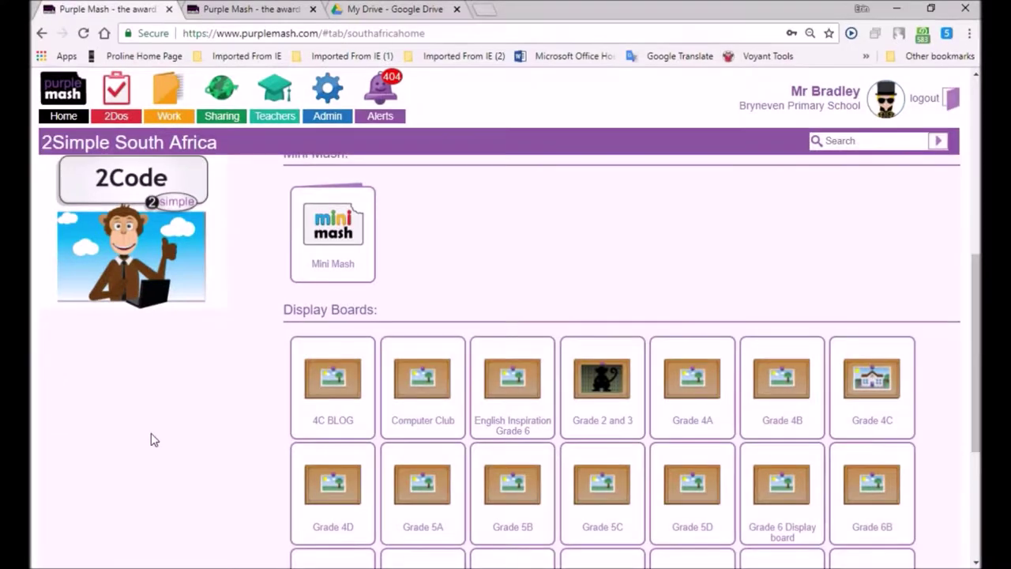
pyautogui.scroll(-3, 152, 434)
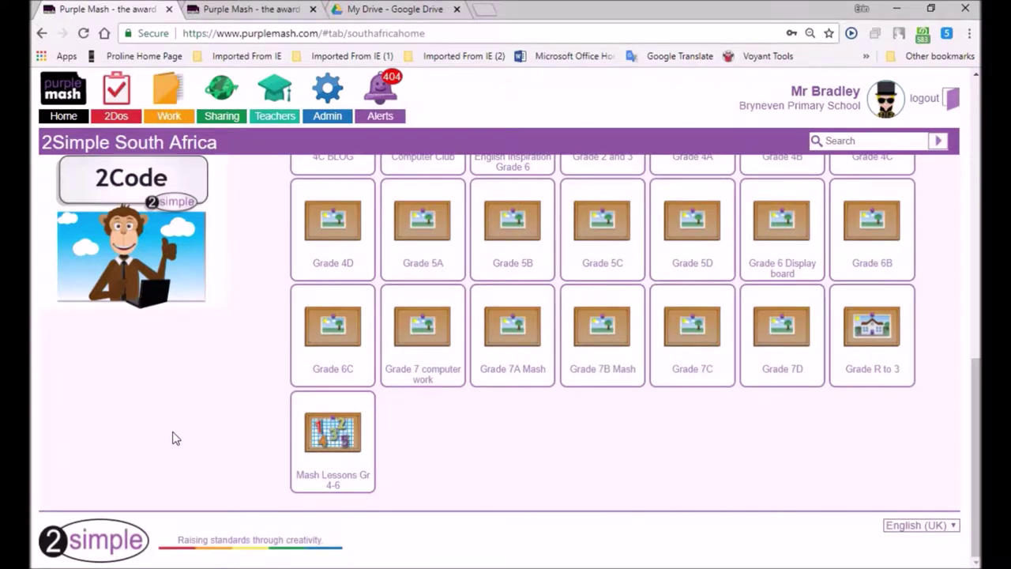
pyautogui.scroll(6, 174, 436)
pyautogui.scroll(-6, 177, 435)
pyautogui.click(955, 526)
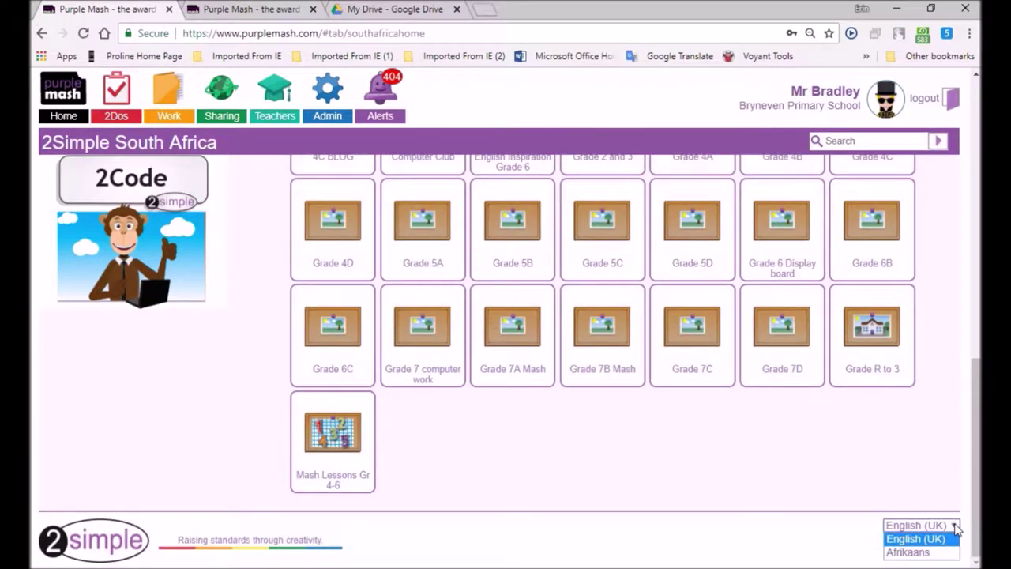
pyautogui.click(909, 552)
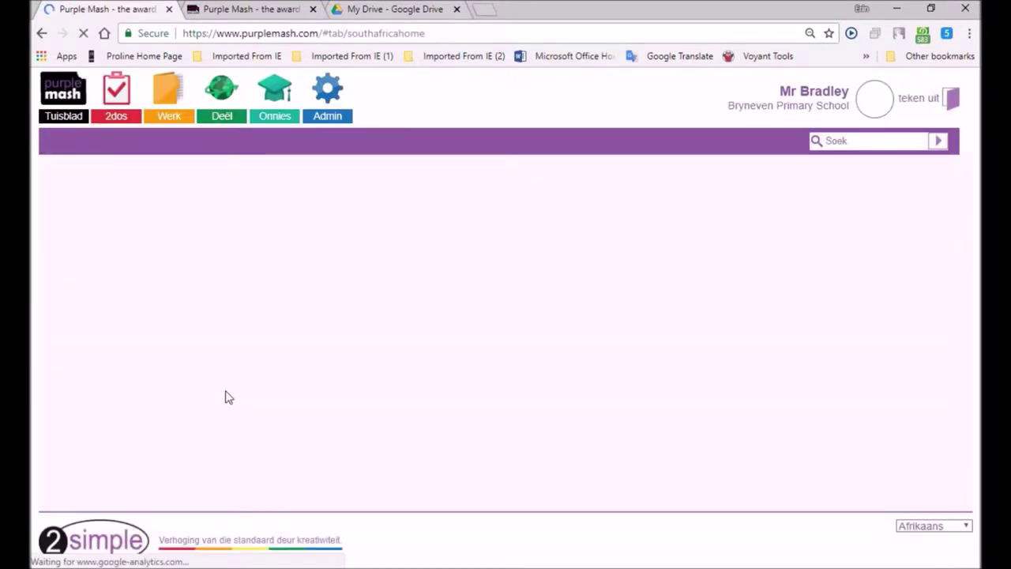
pyautogui.moveTo(287, 362)
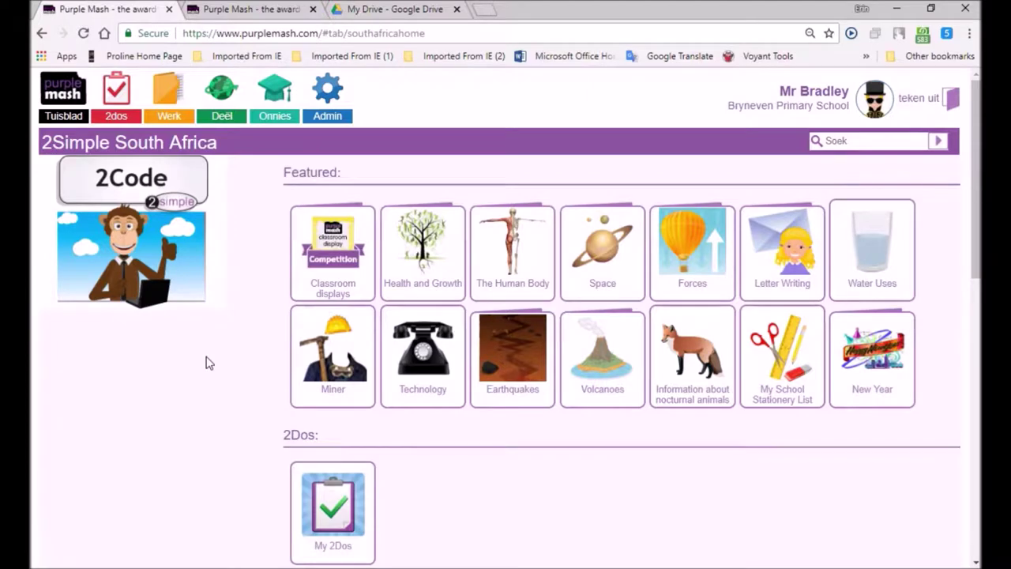
pyautogui.scroll(-10, 208, 362)
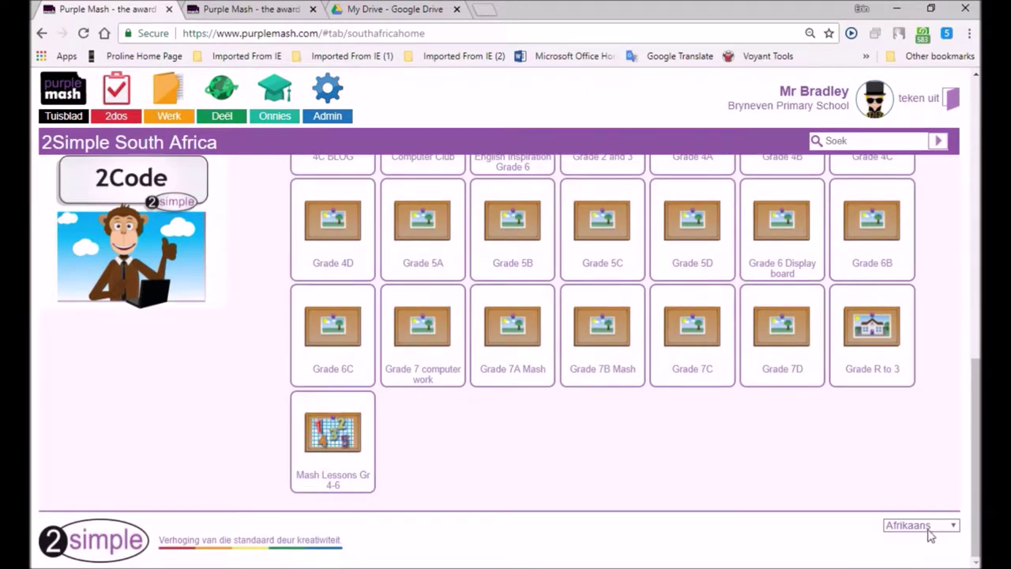
pyautogui.click(953, 527)
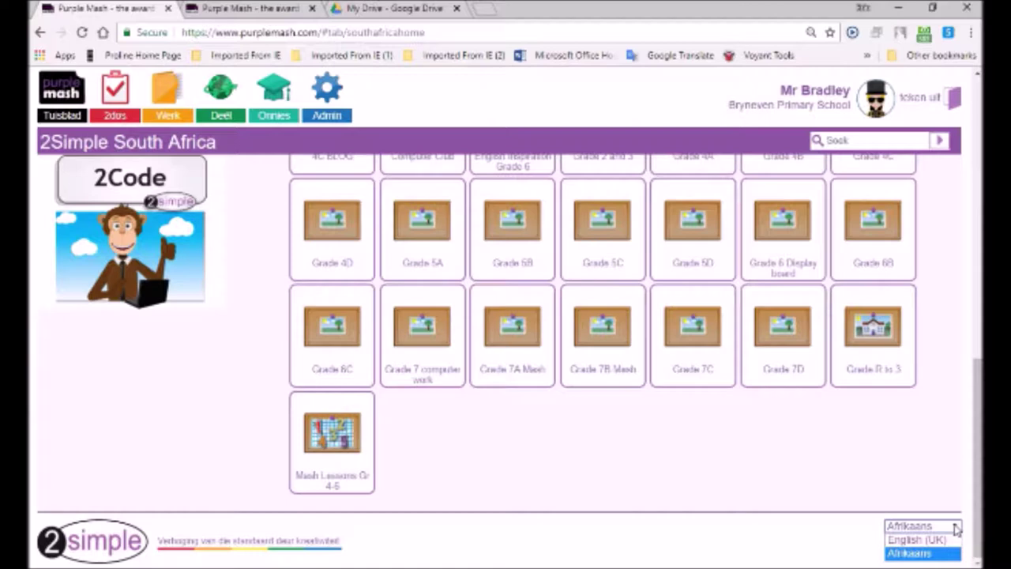
pyautogui.click(916, 540)
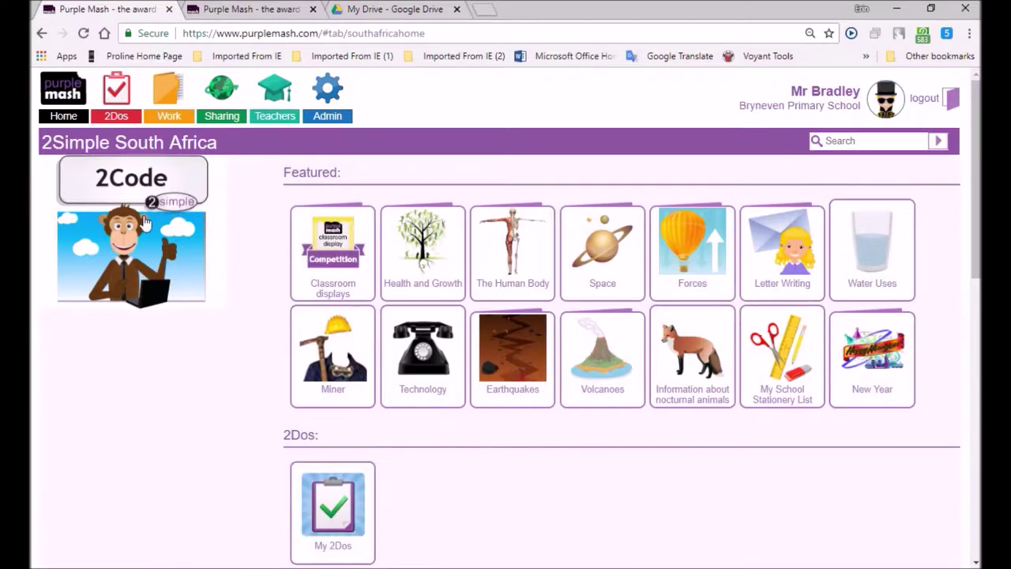
# - View the set 2Dos, then open My Work with files like Gr6WhatInspiresMe
pyautogui.click(116, 115)
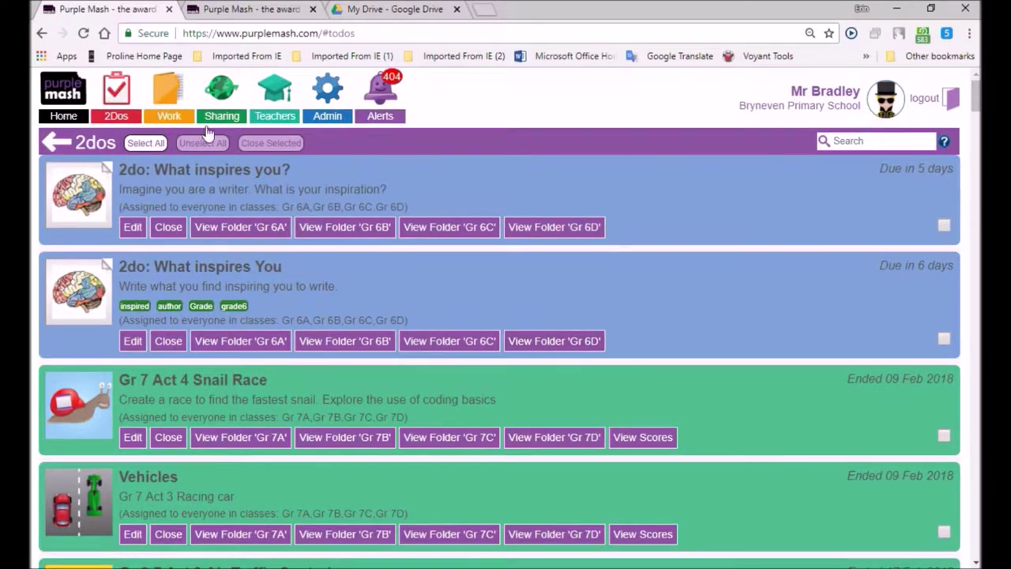
pyautogui.click(174, 109)
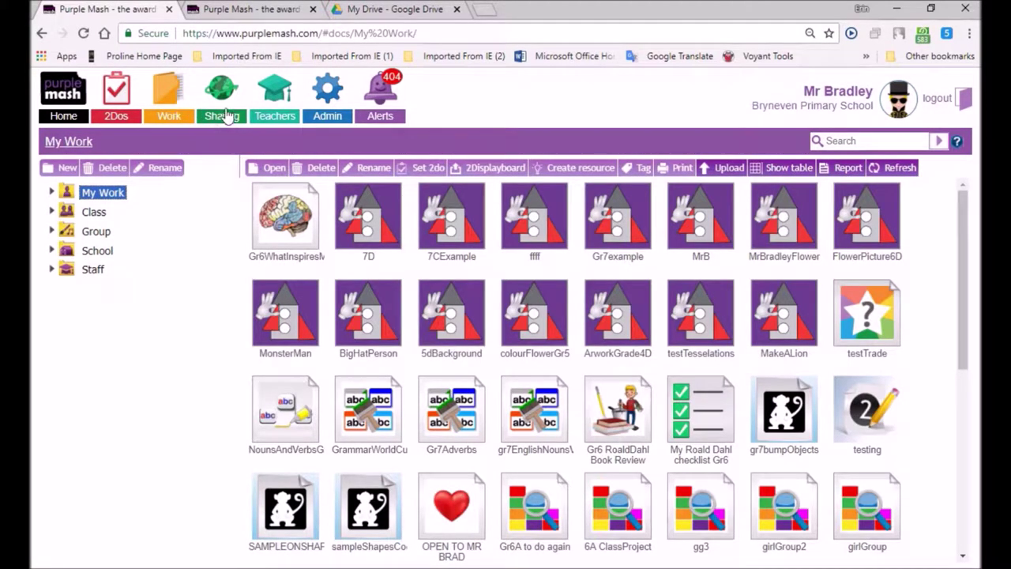
# - Open the Teachers section and scroll to the Curriculum Maps row
pyautogui.moveTo(226, 116)
pyautogui.moveTo(351, 562)
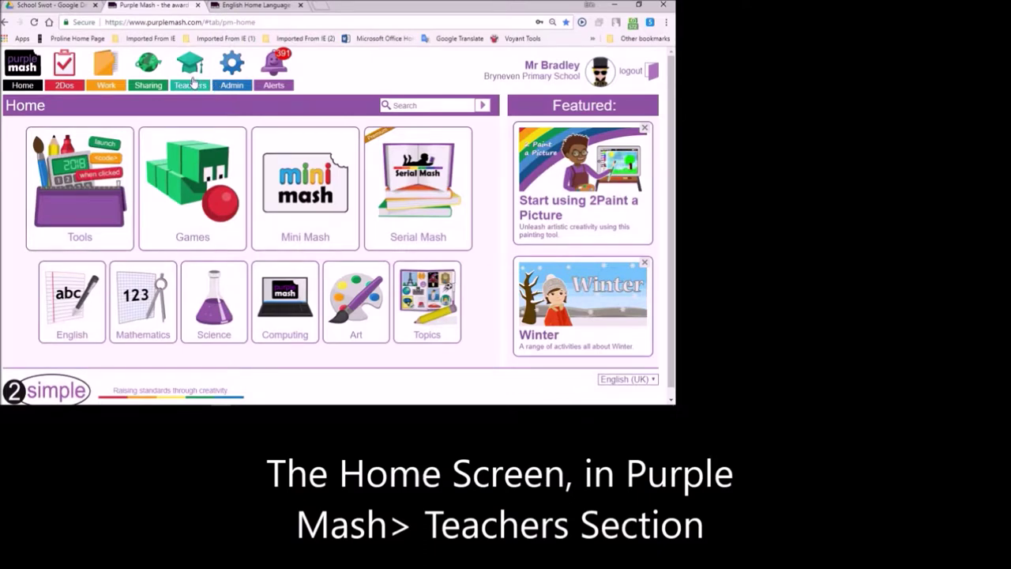
pyautogui.click(192, 81)
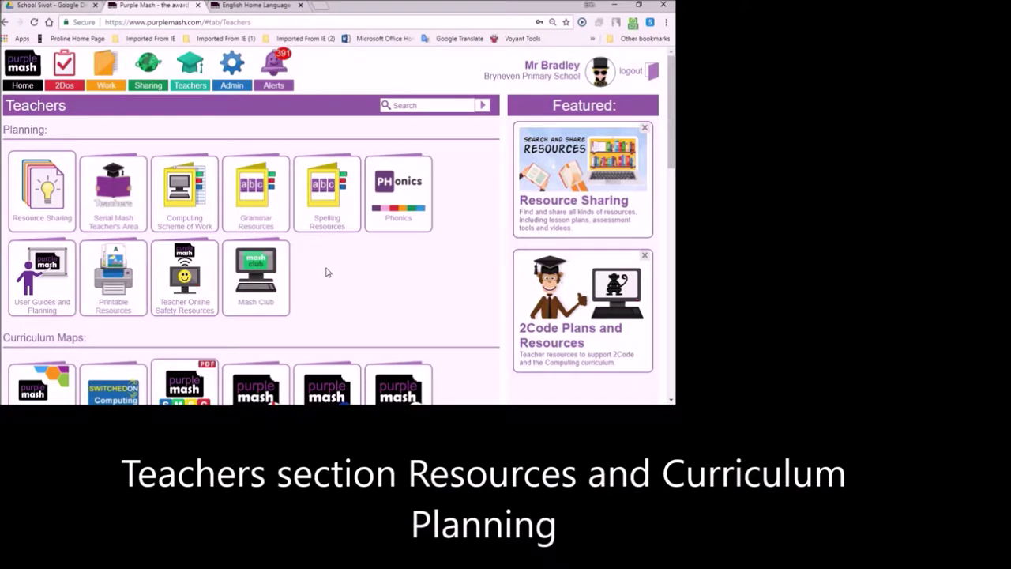
pyautogui.scroll(-4, 354, 279)
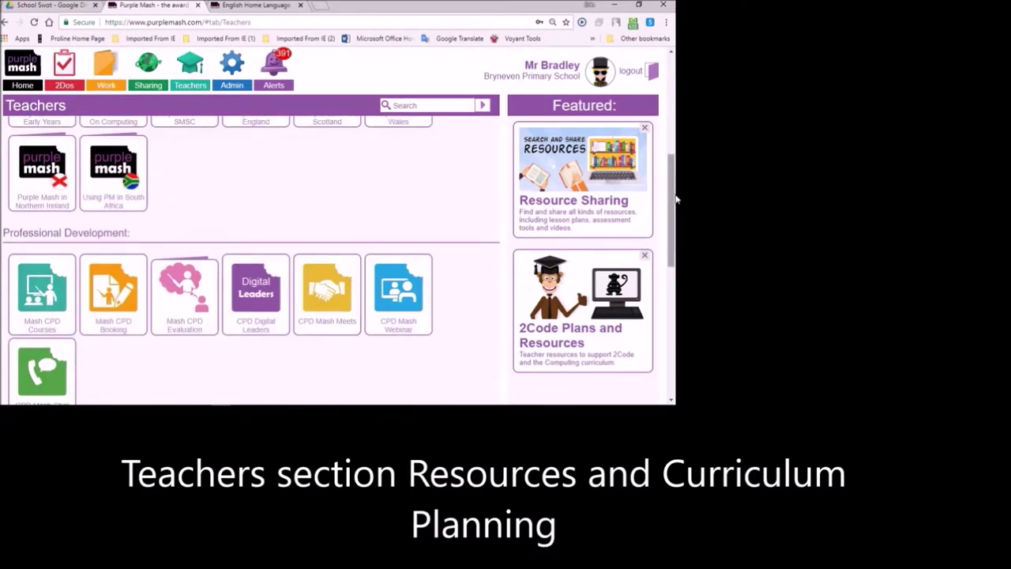
pyautogui.scroll(2, 672, 194)
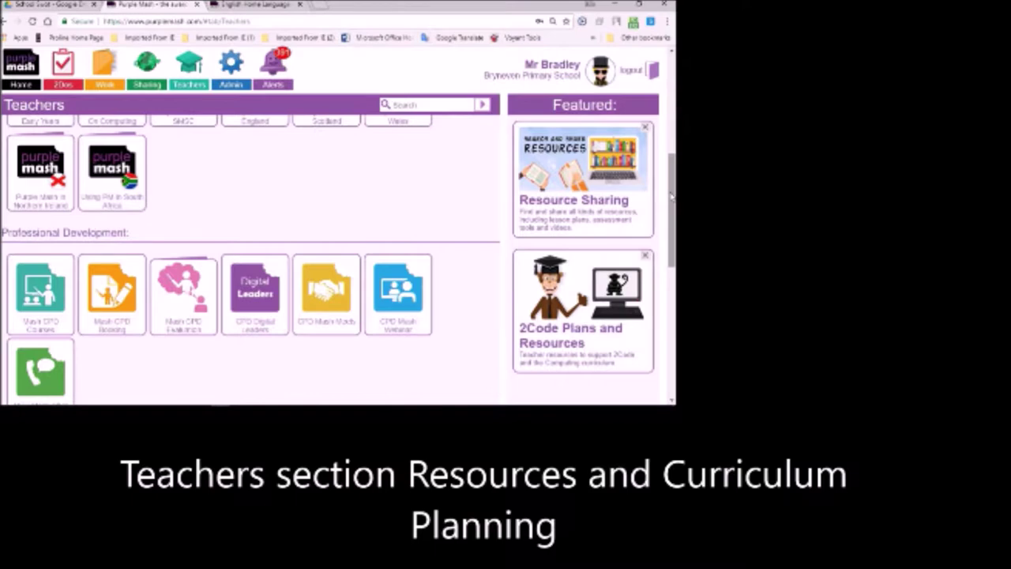
pyautogui.scroll(3, 670, 195)
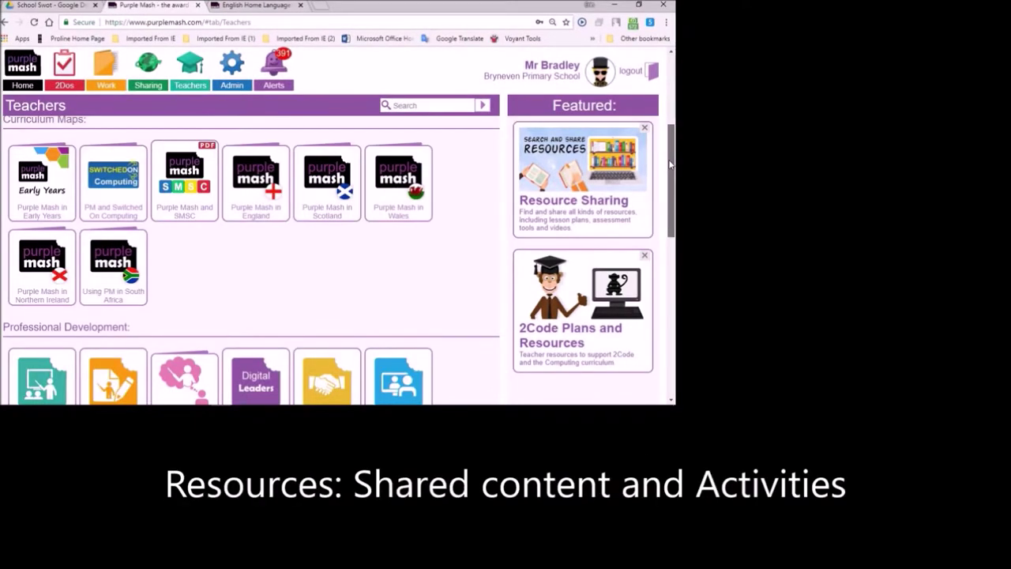
pyautogui.moveTo(114, 254)
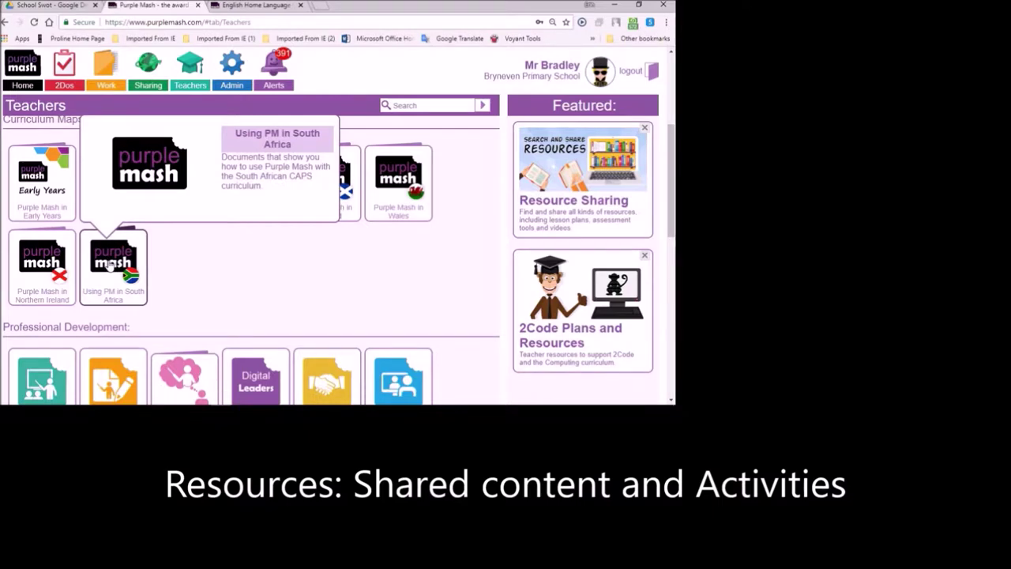
# - Open the EHL Grade 6 plan from Using PM in South Africa and follow its Karen McCombie link
pyautogui.click(110, 264)
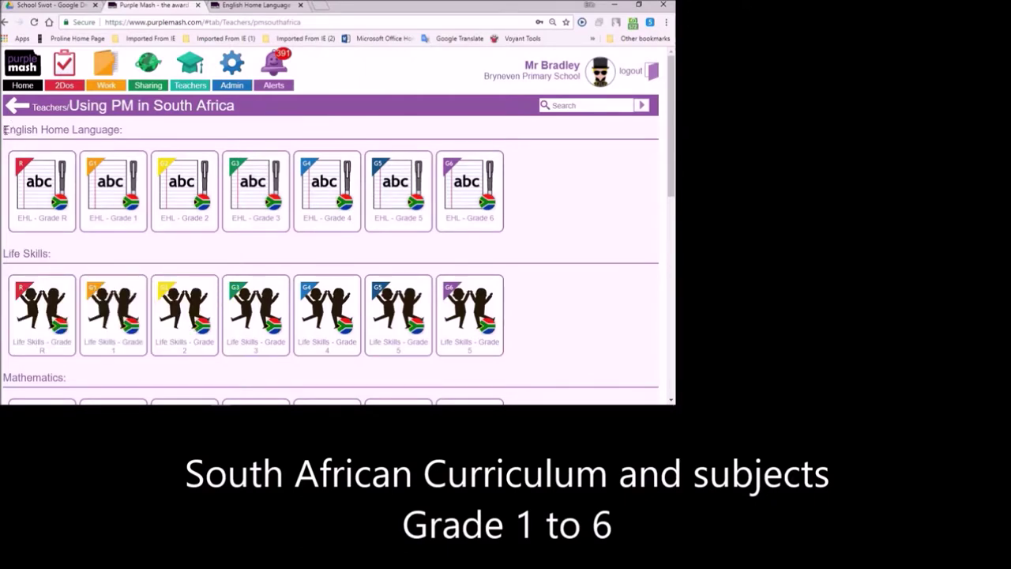
pyautogui.moveTo(5, 130); pyautogui.dragTo(121, 131)
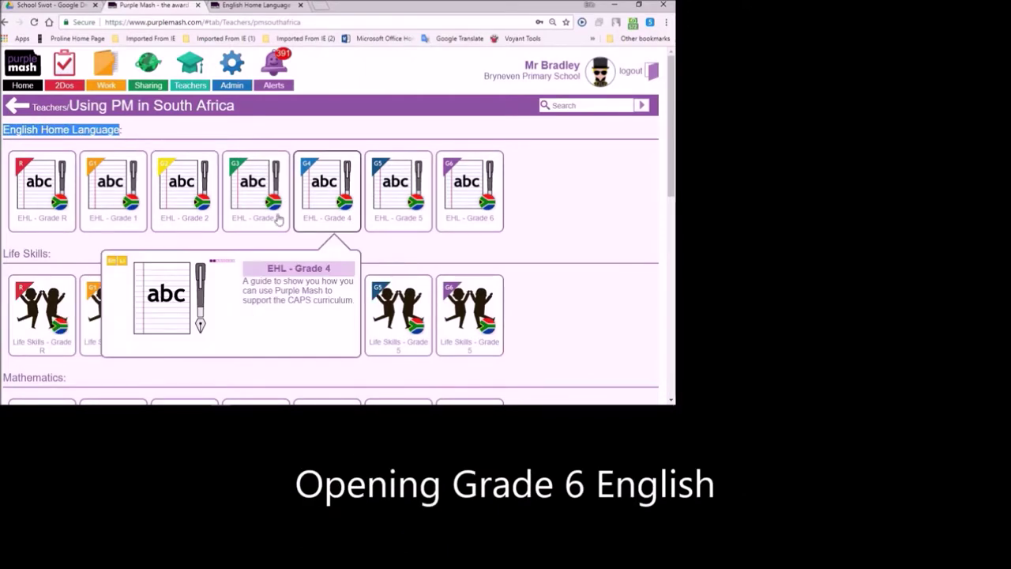
pyautogui.click(472, 195)
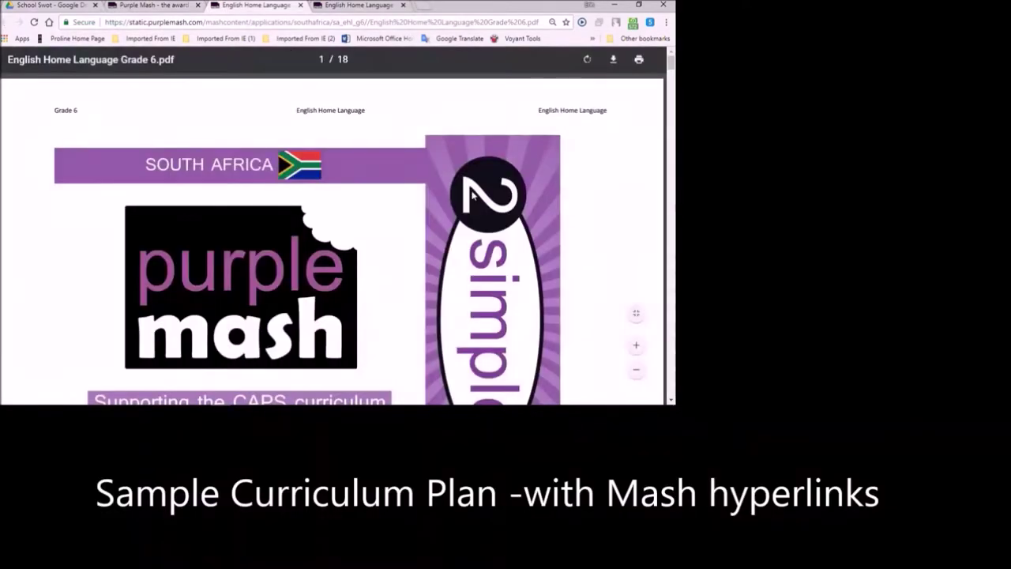
pyautogui.moveTo(671, 65); pyautogui.dragTo(670, 210)
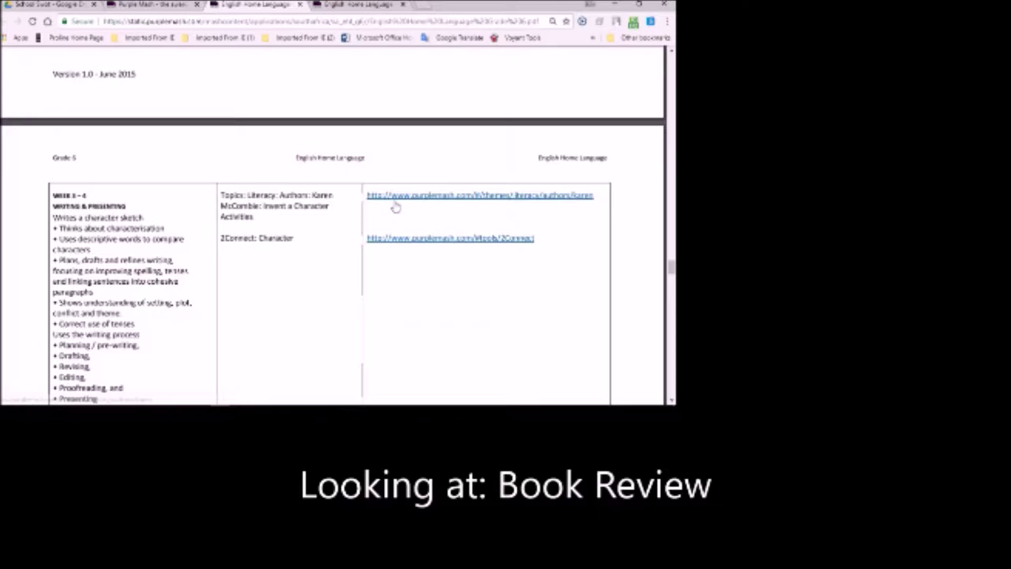
pyautogui.click(412, 196)
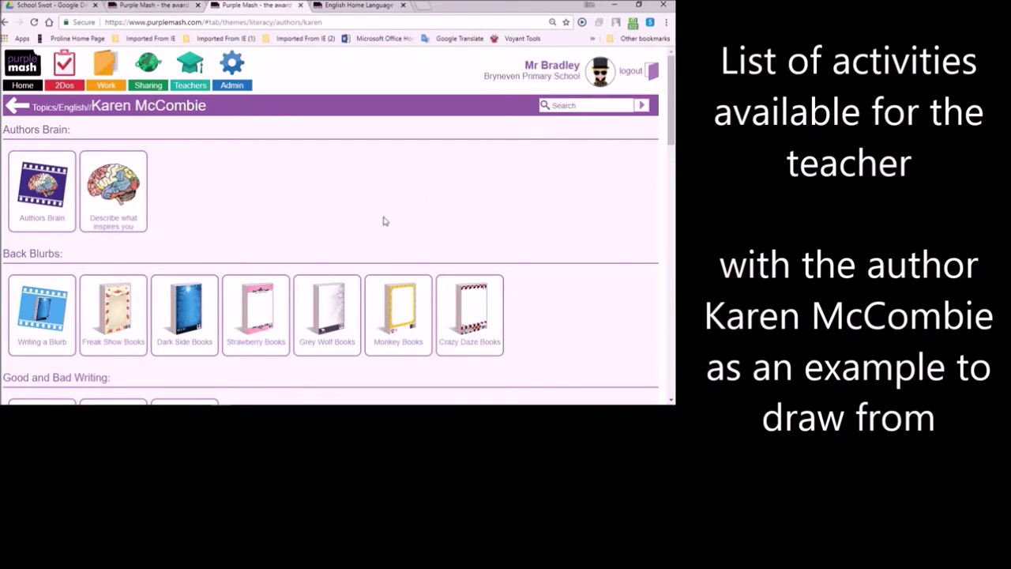
# - Browse the author's activities and open the Freak Show Books activity details
pyautogui.scroll(-3, 385, 221)
pyautogui.moveTo(67, 209)
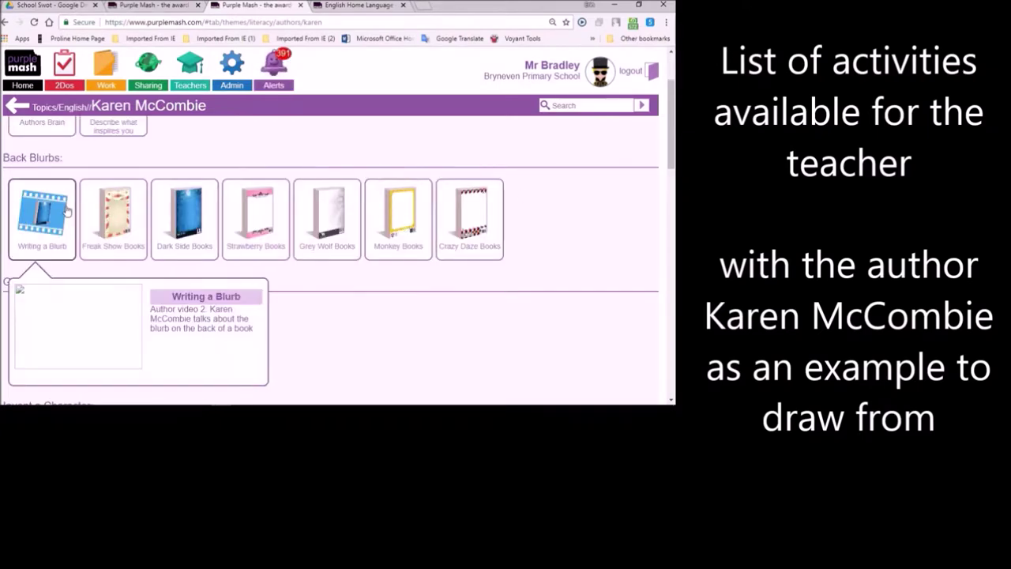
pyautogui.moveTo(123, 215)
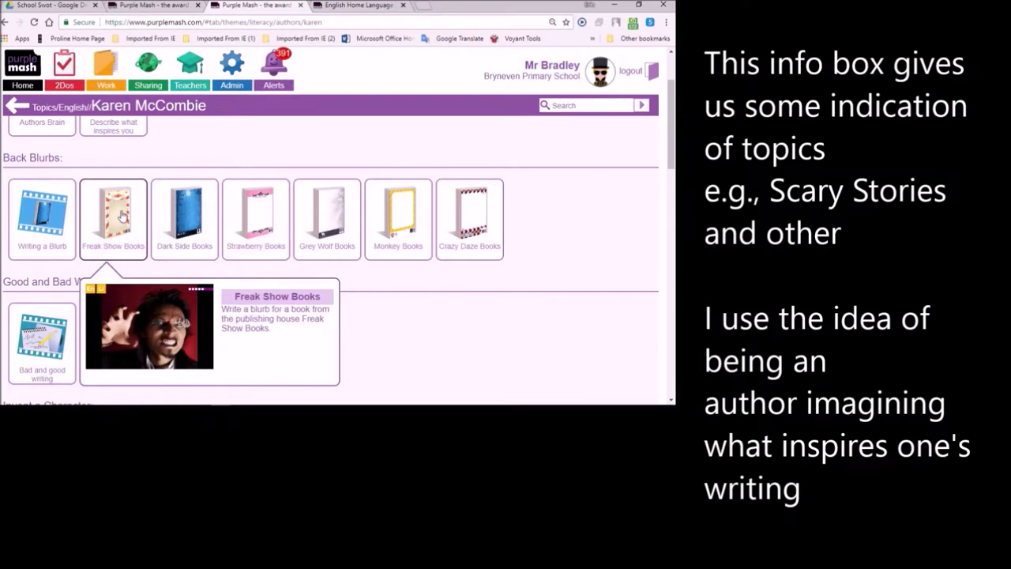
pyautogui.click(122, 215)
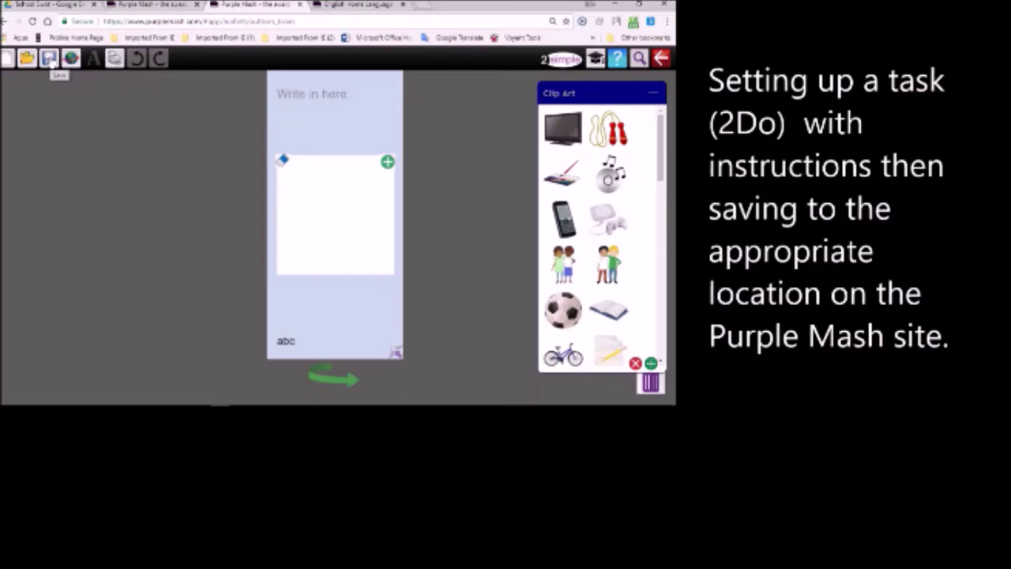
# - Save the writing page with the file name Gr6WhatInspiresMe
pyautogui.click(49, 58)
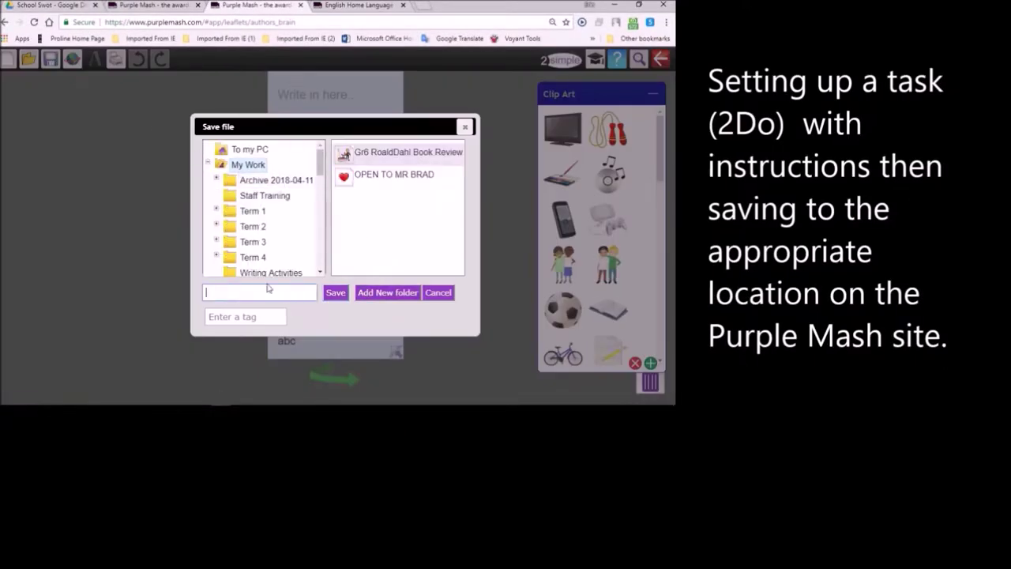
pyautogui.write('Gr6What')
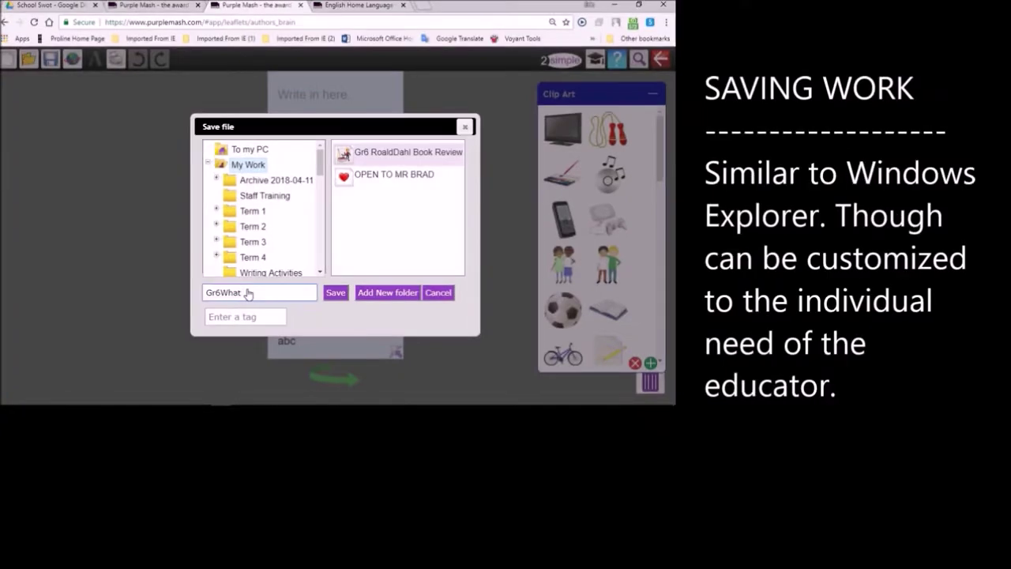
pyautogui.write('InspiresMe')
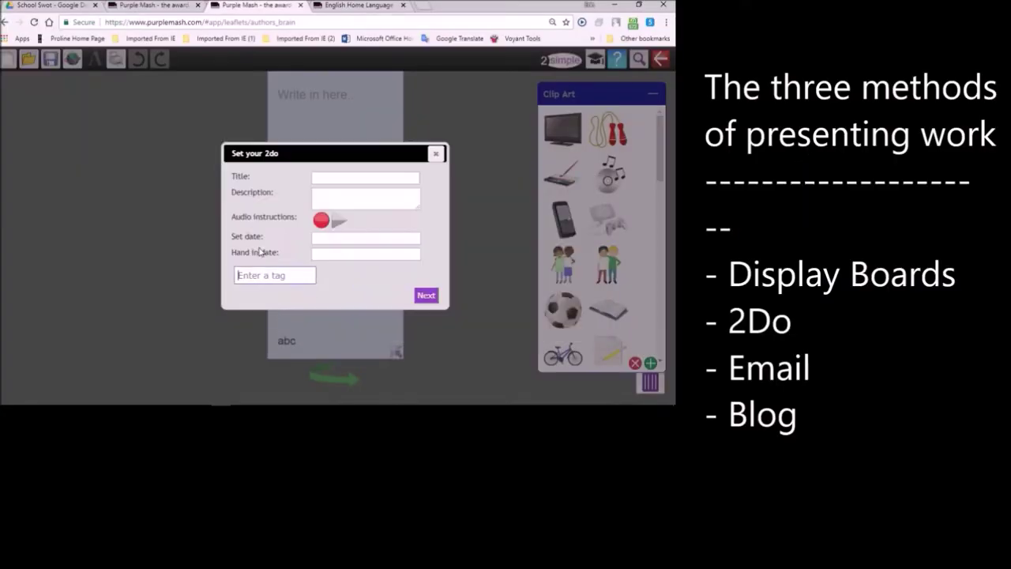
# - Set the page as a 2Do titled 'What inspires You' with description 'Write what you find inspiring you to write.'
pyautogui.click(326, 181)
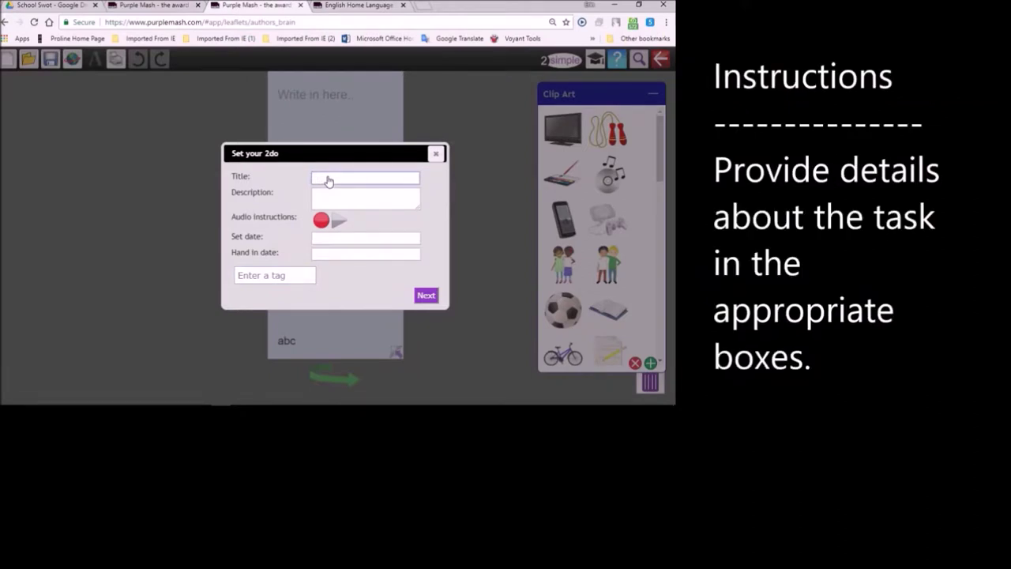
pyautogui.write('What ins')
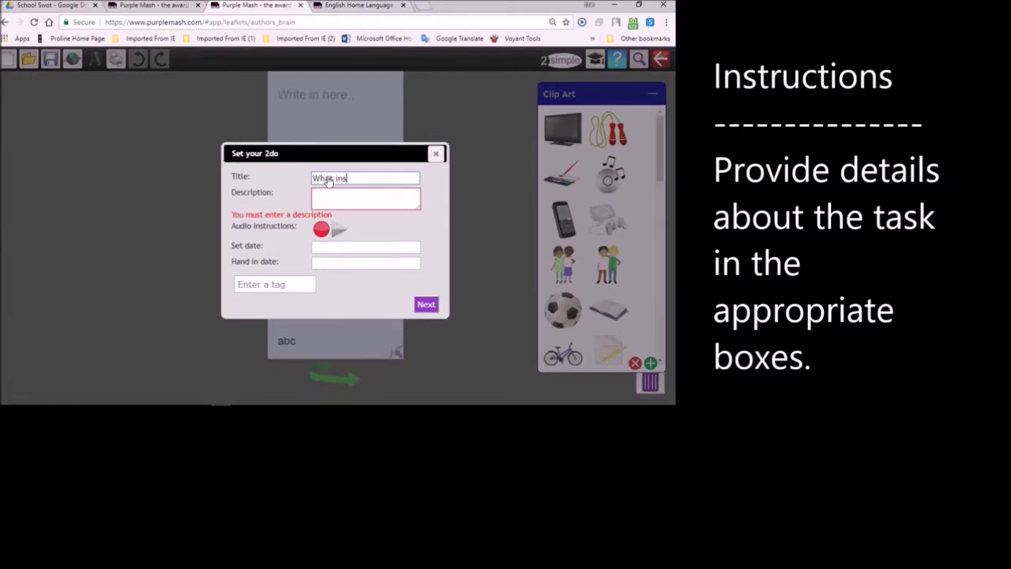
pyautogui.write('pires You')
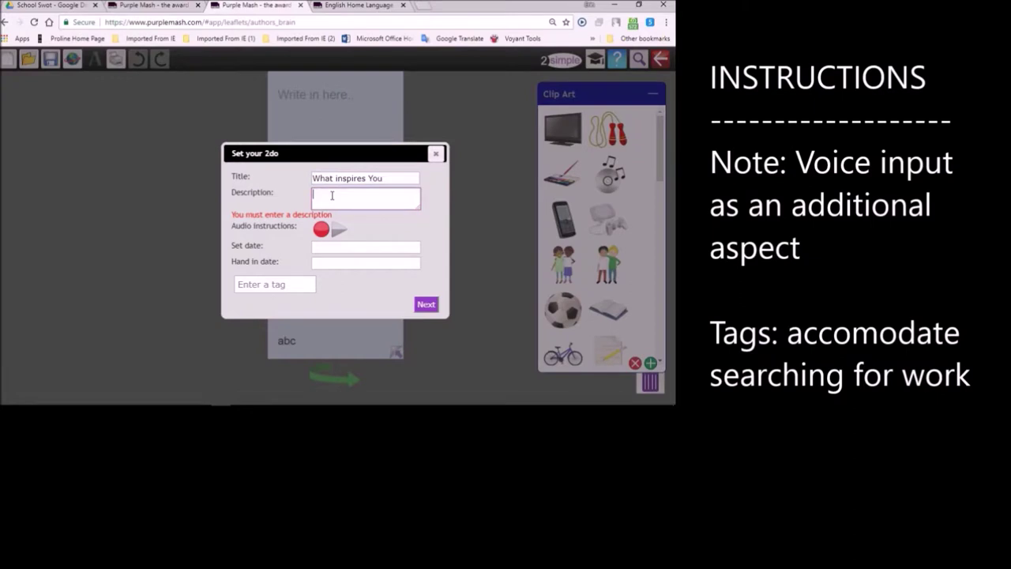
pyautogui.click(331, 195)
pyautogui.write('Write')
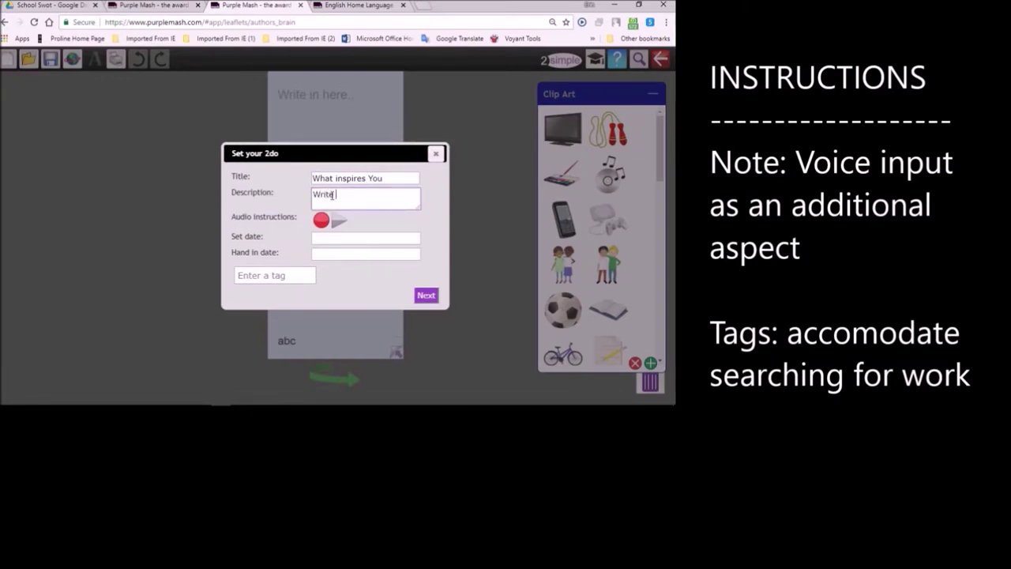
pyautogui.write(' what you find insp')
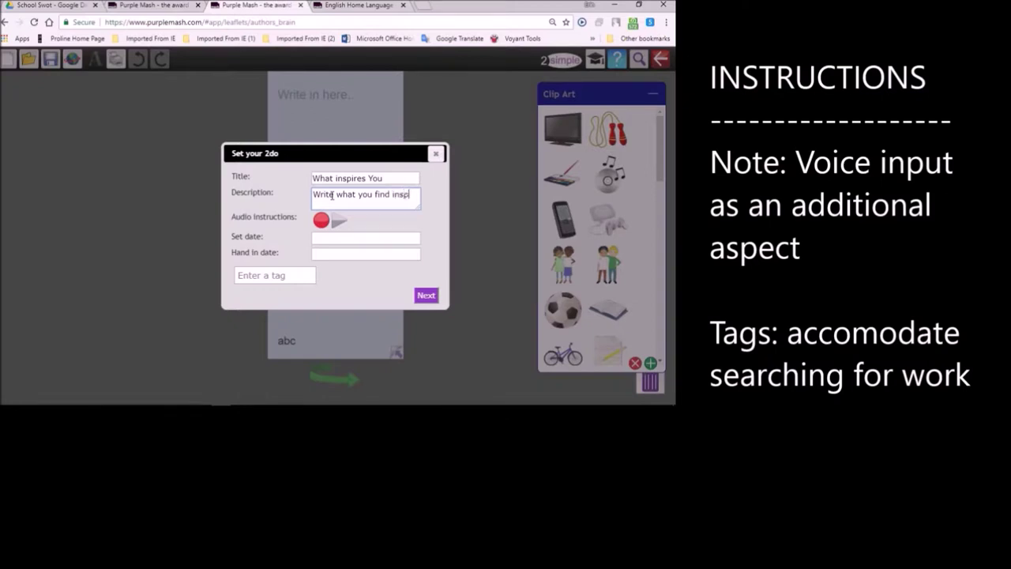
pyautogui.write('iring you')
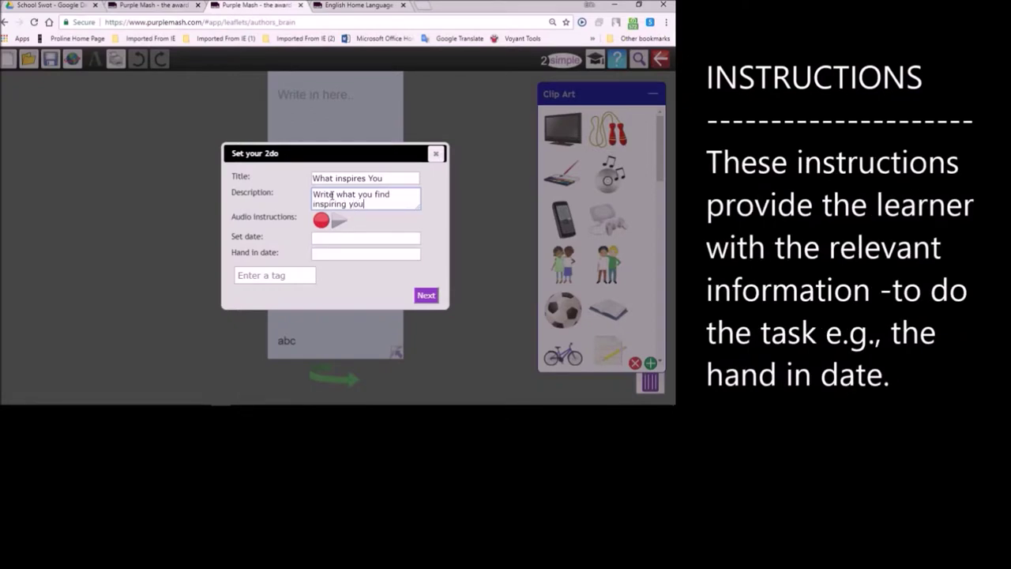
pyautogui.write(' to write.')
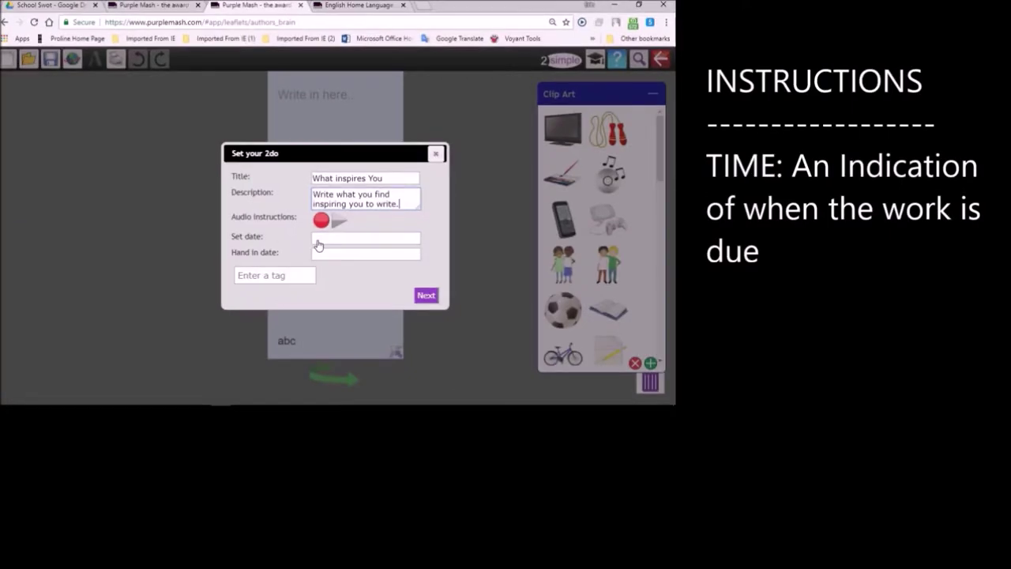
pyautogui.click(317, 238)
# - Schedule the 2Do from 27 July 2018 to a 5 August 2018 hand-in
pyautogui.click(419, 330)
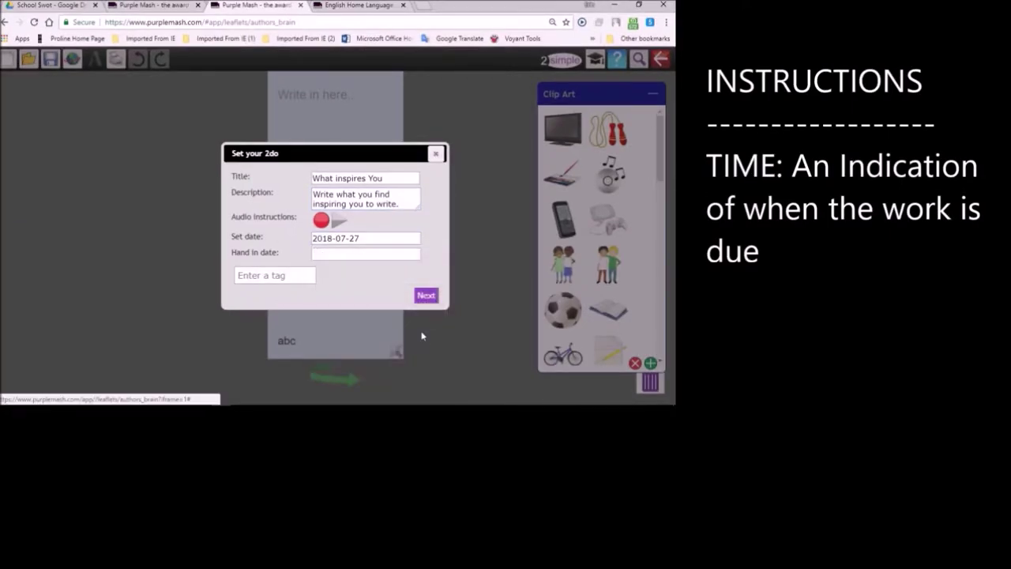
pyautogui.click(321, 256)
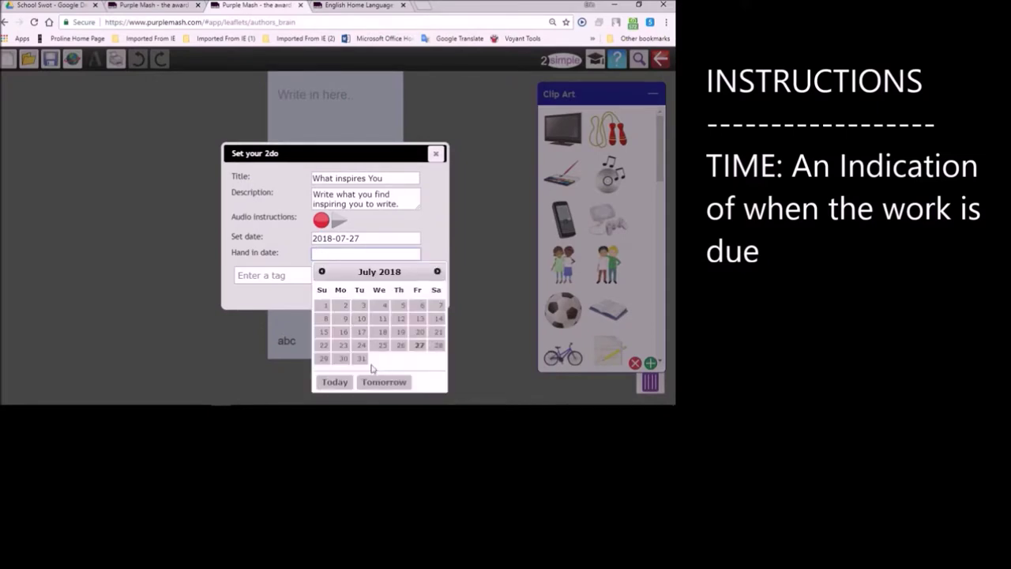
pyautogui.click(437, 271)
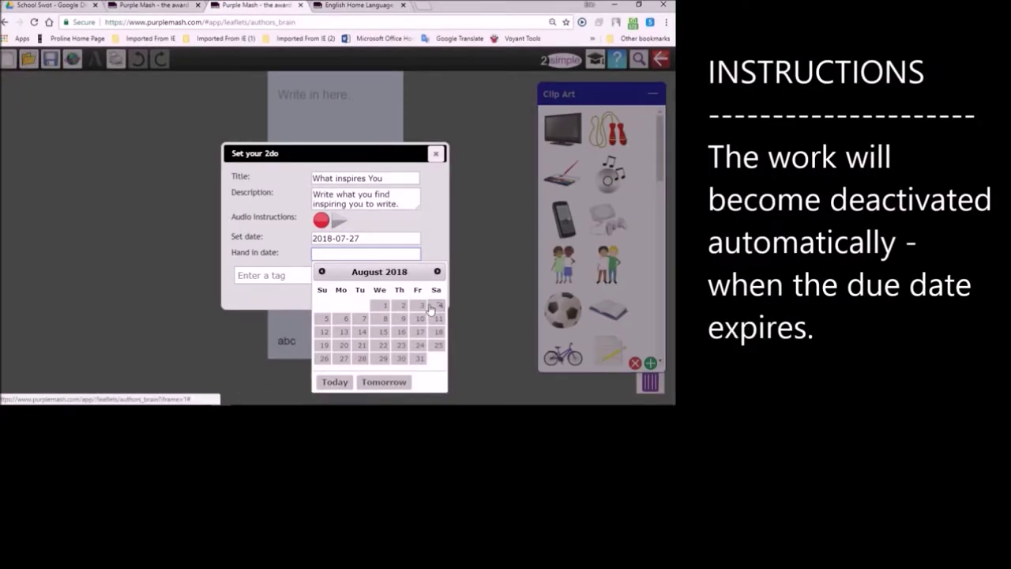
pyautogui.click(324, 319)
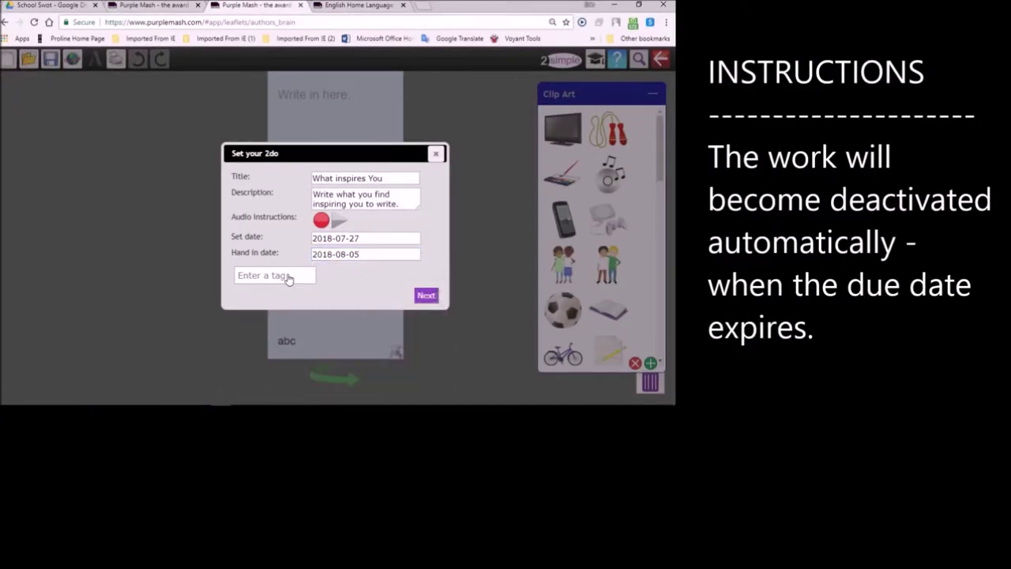
# - Tag the 2Do inspired, author, Grade and grade6, and move on to class assignment
pyautogui.click(287, 278)
pyautogui.write('inspired')
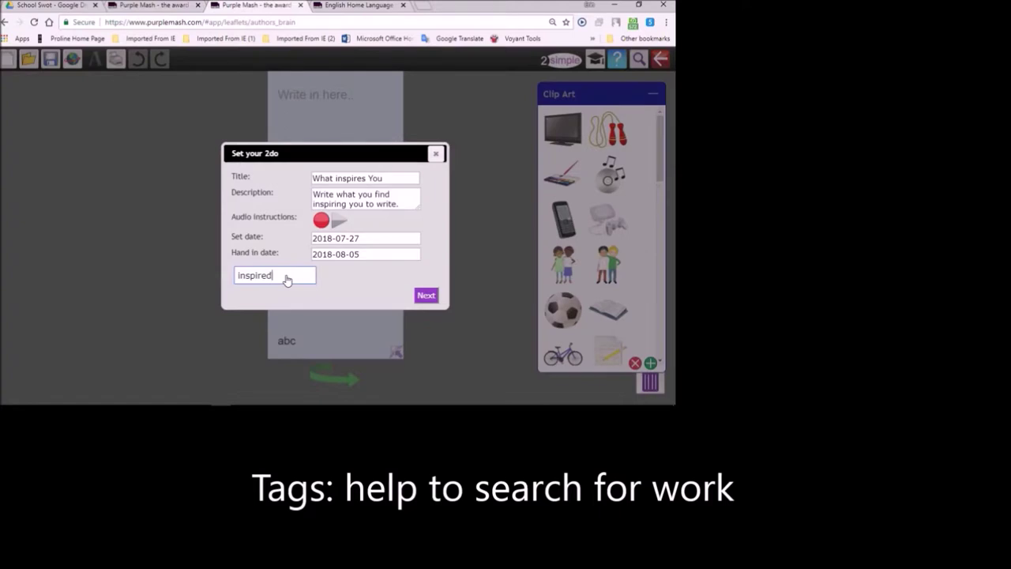
pyautogui.press('Return')
pyautogui.write('author')
pyautogui.press('Return')
pyautogui.write('Grade')
pyautogui.press('Return')
pyautogui.write('grade6')
pyautogui.press('Return')
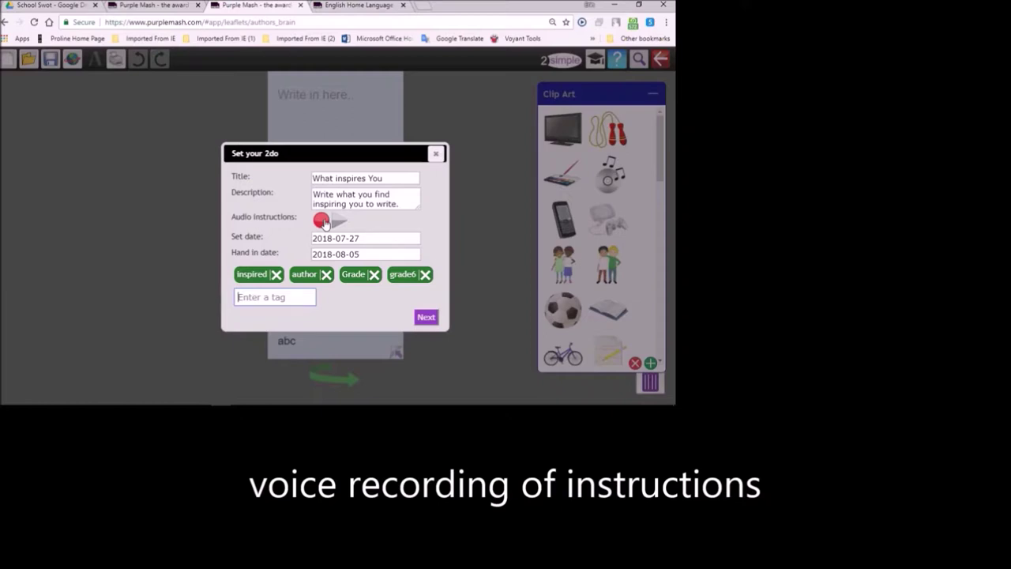
pyautogui.click(423, 317)
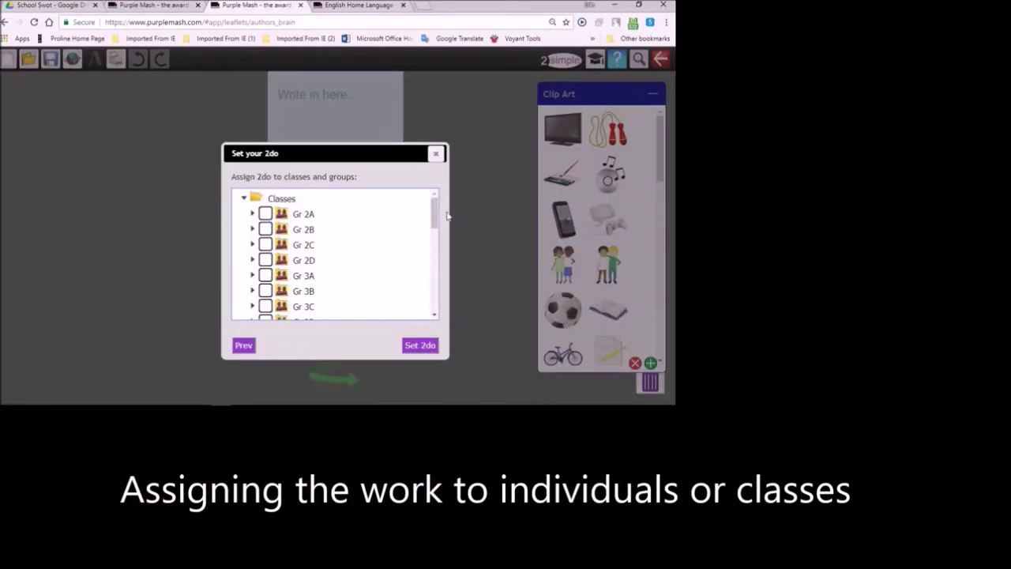
# - Assign the 2Do to the whole of class Gr 6A
pyautogui.moveTo(435, 213); pyautogui.dragTo(435, 270)
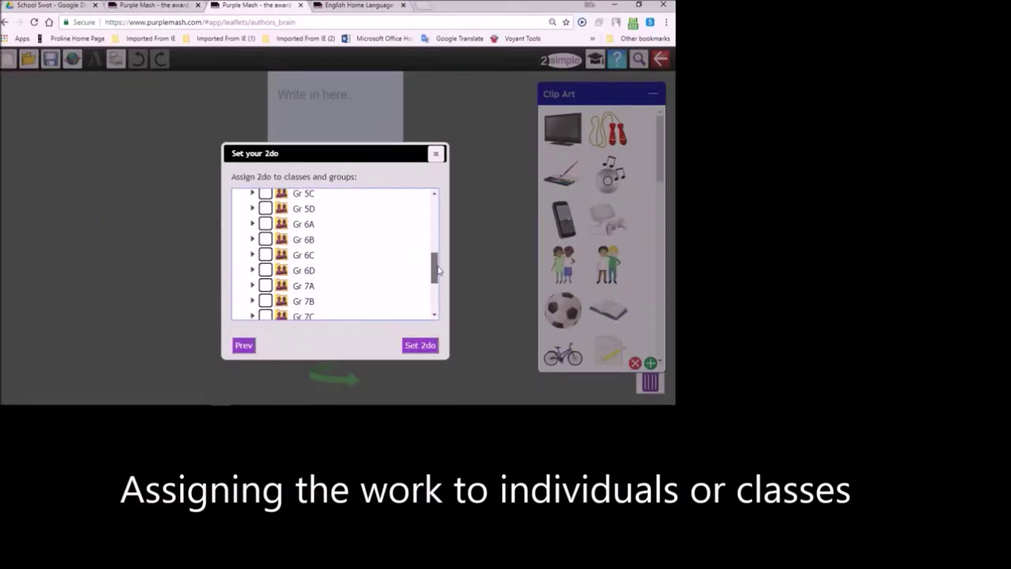
pyautogui.click(252, 224)
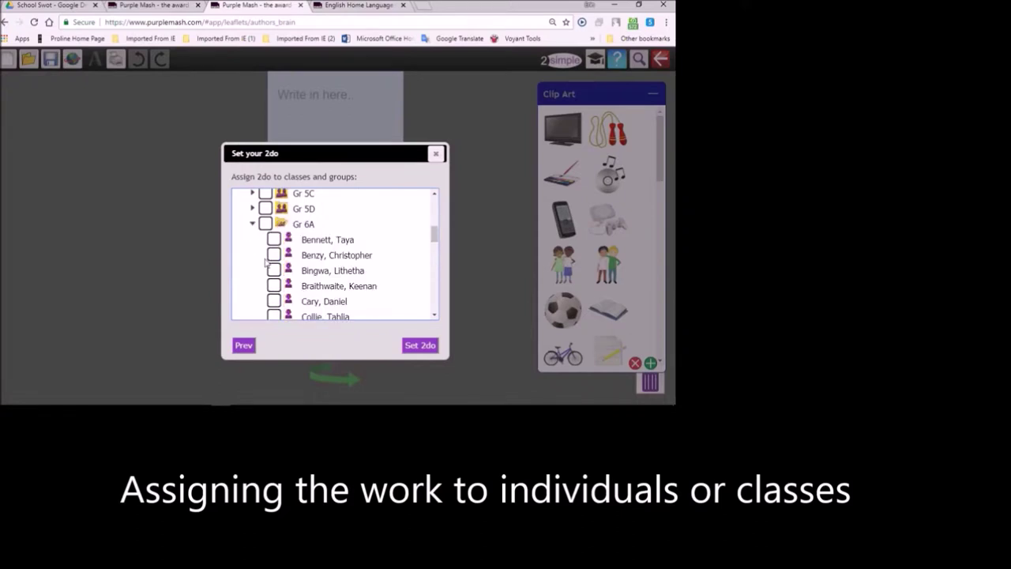
pyautogui.click(274, 239)
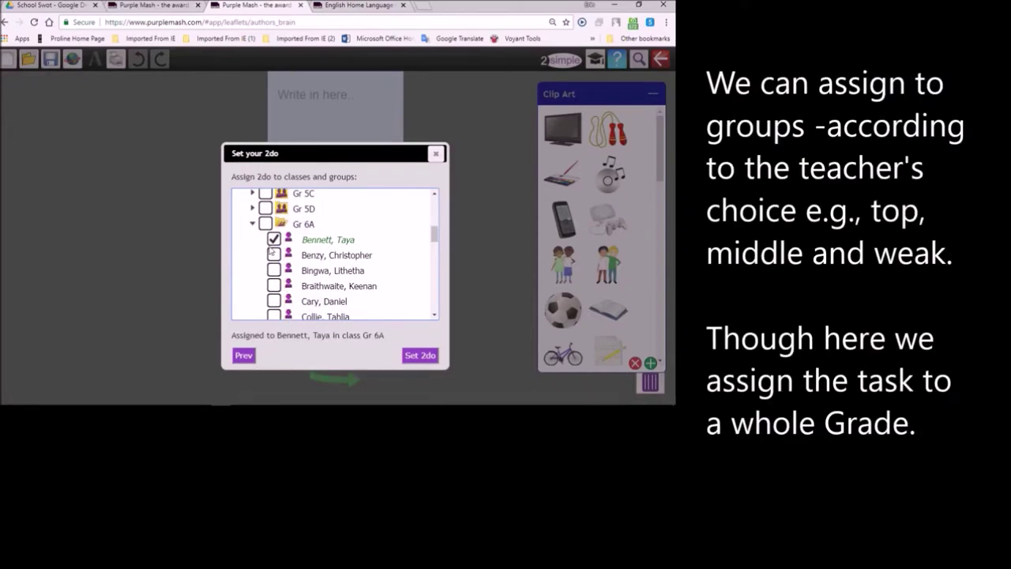
pyautogui.click(276, 240)
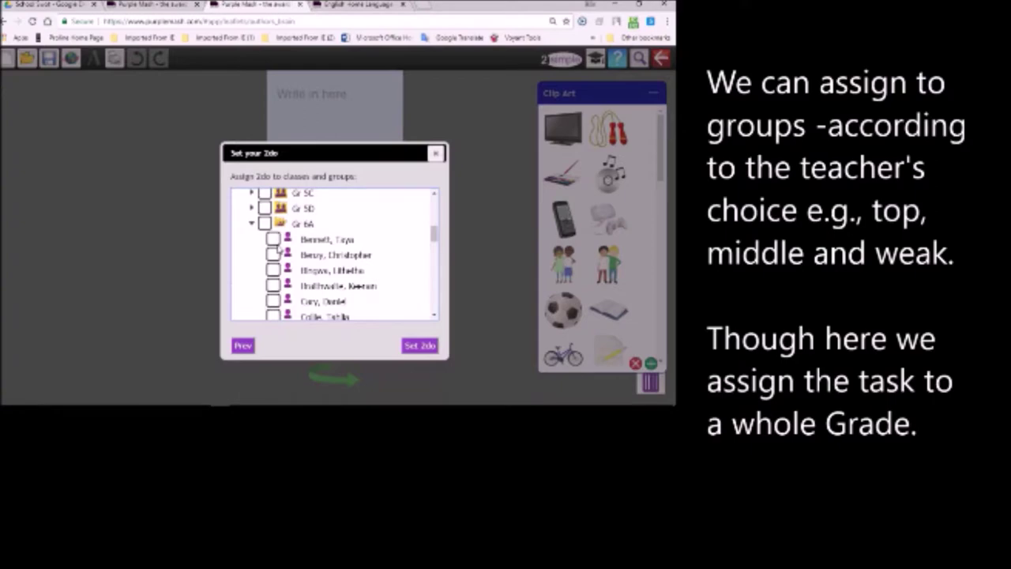
pyautogui.click(273, 255)
pyautogui.click(273, 270)
pyautogui.click(274, 285)
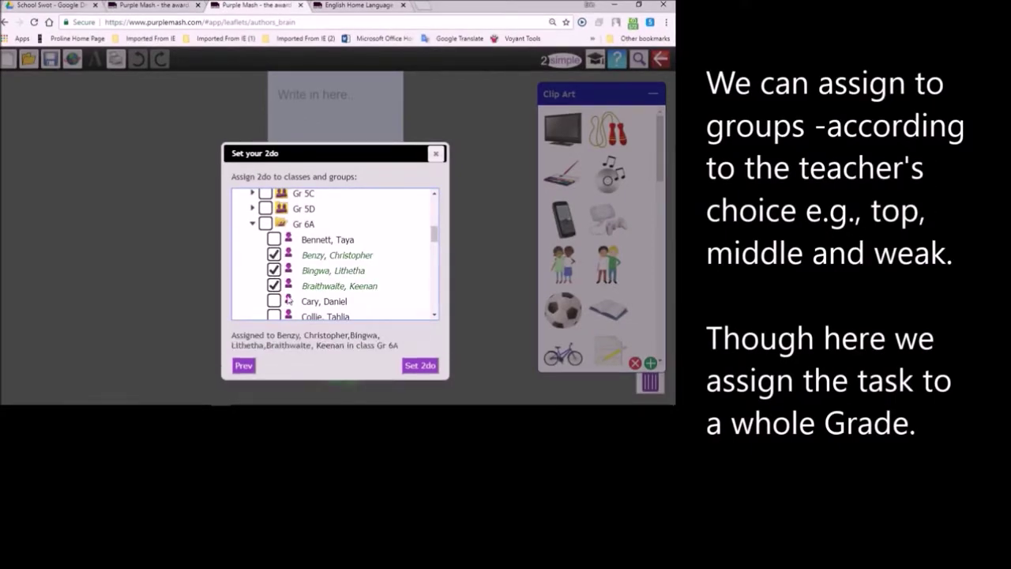
pyautogui.click(267, 224)
pyautogui.click(267, 223)
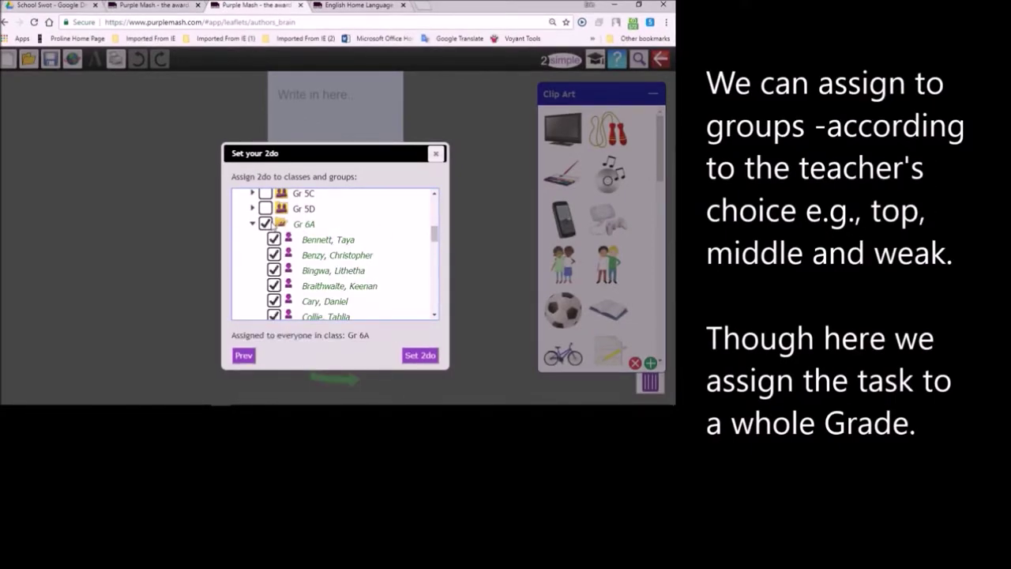
# - Add classes Gr 6B, Gr 6C and Gr 6D and set the 2Do
pyautogui.click(251, 225)
pyautogui.click(267, 240)
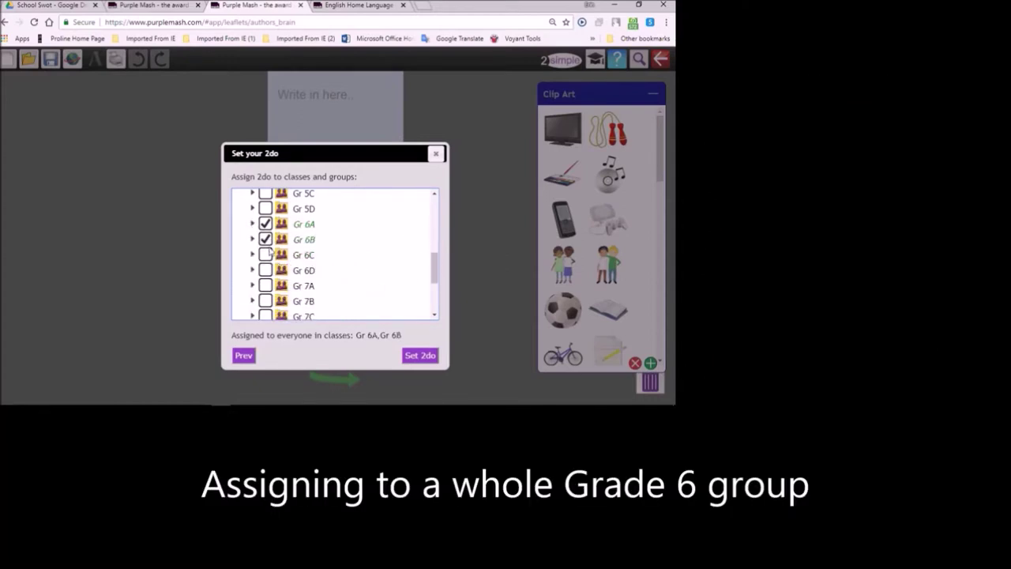
pyautogui.click(266, 255)
pyautogui.click(266, 270)
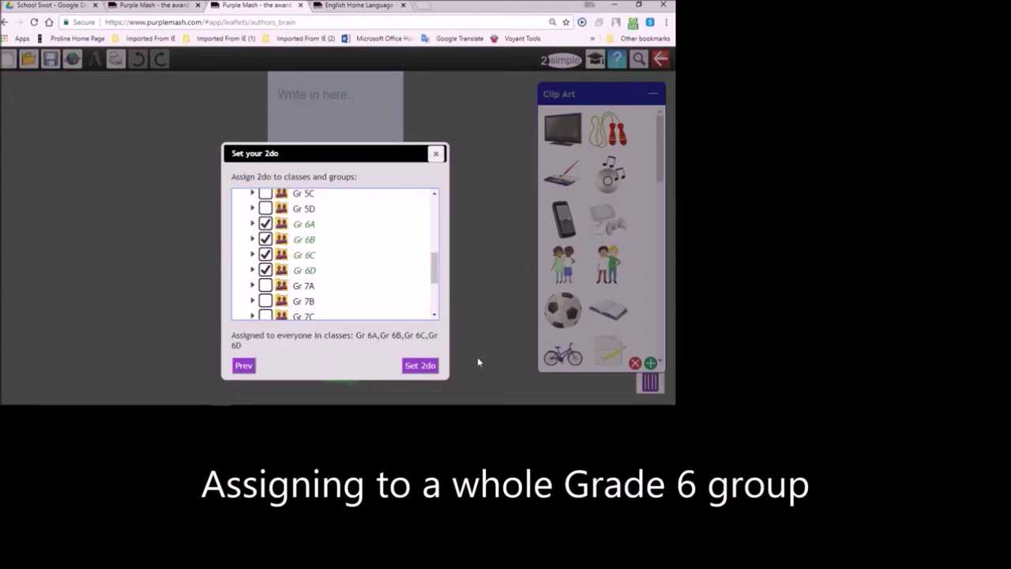
pyautogui.click(419, 366)
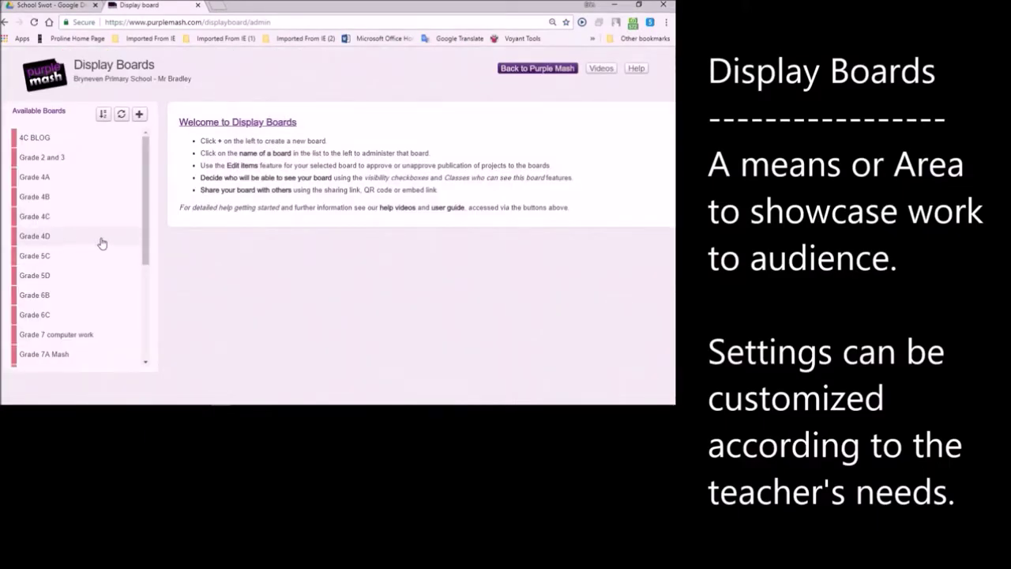
# - Create a new display board named 'English Inspiration'
pyautogui.click(139, 113)
pyautogui.write('English Inspiration')
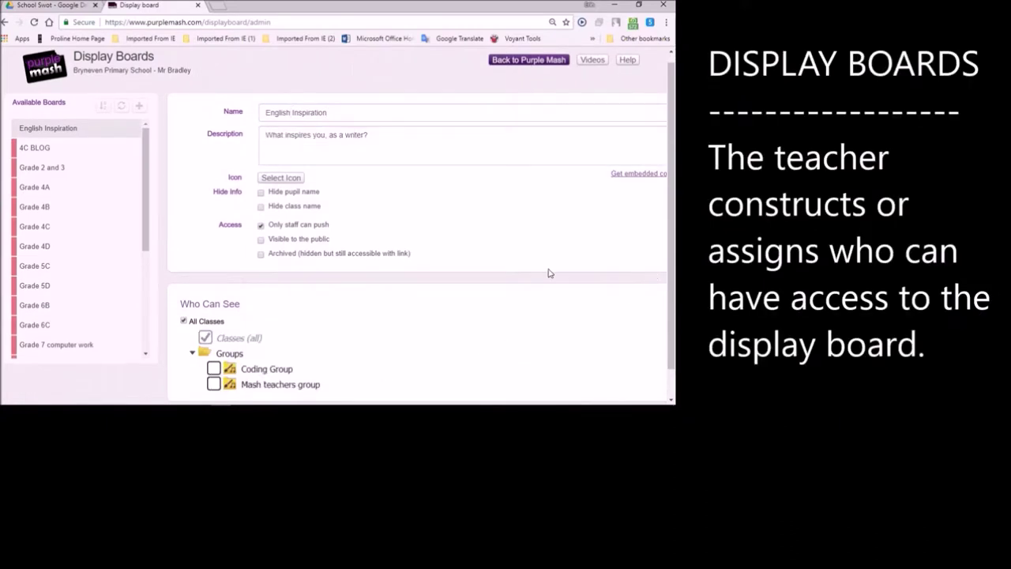
# - Make the English Inspiration board visible only to Gr 6A, 6B, 6C and 6D, and save it
pyautogui.click(192, 353)
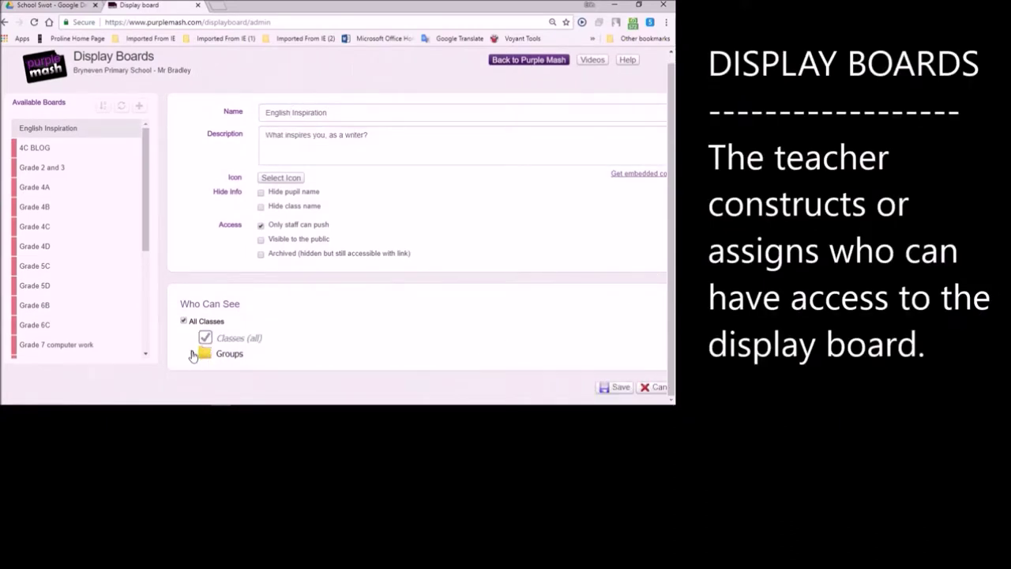
pyautogui.click(184, 321)
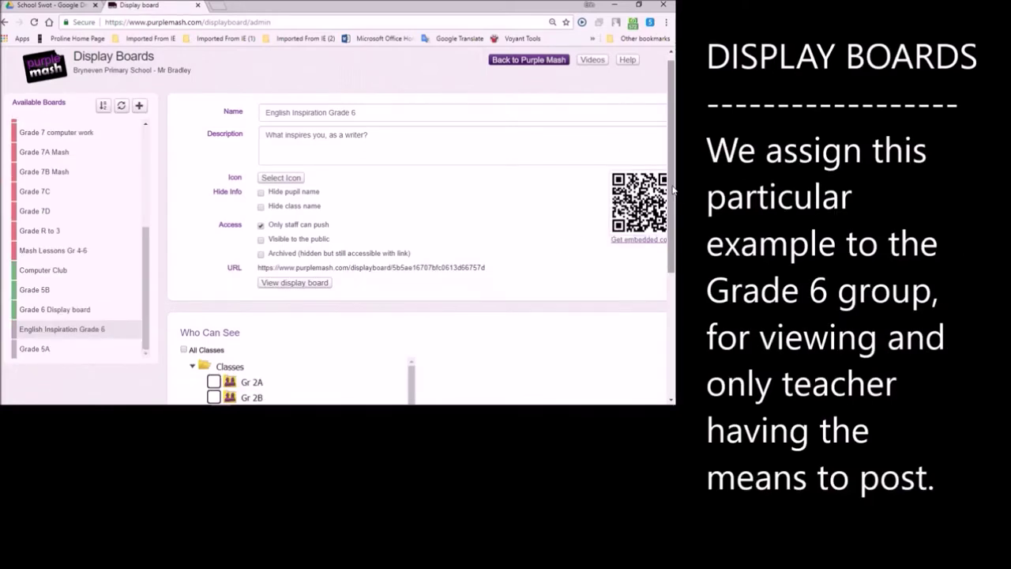
pyautogui.scroll(-5, 430, 316)
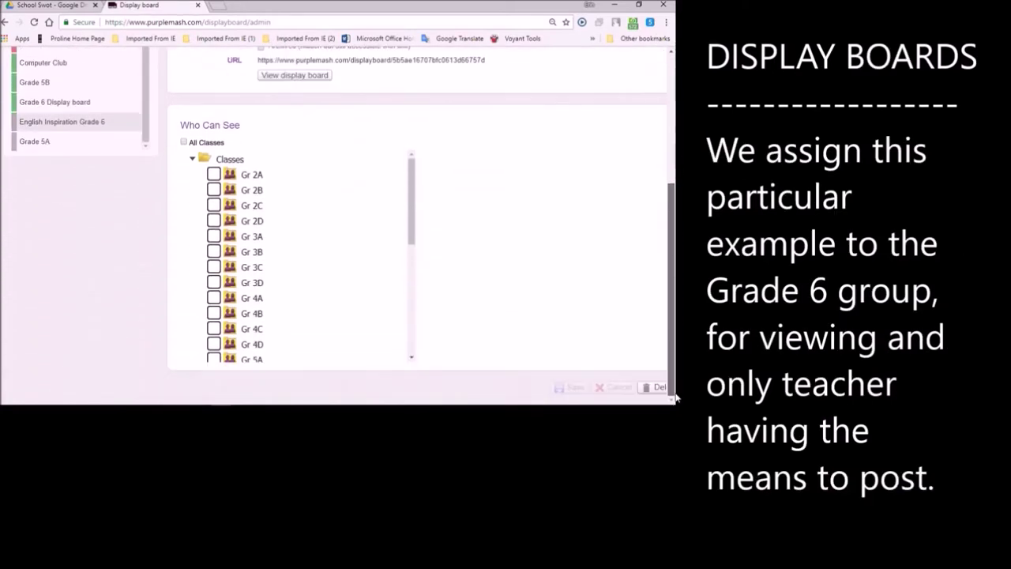
pyautogui.moveTo(411, 213); pyautogui.dragTo(413, 322)
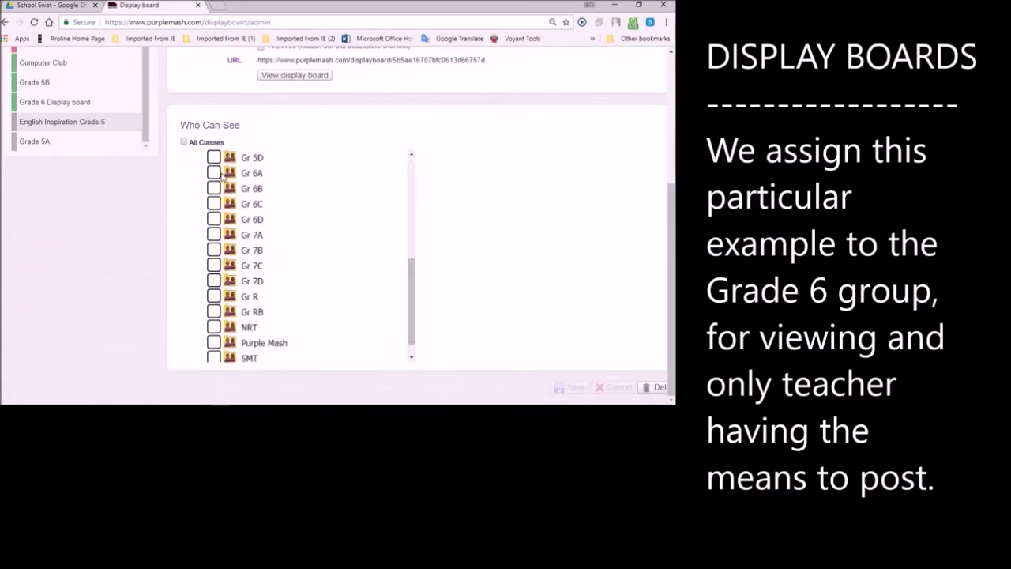
pyautogui.click(214, 173)
pyautogui.click(214, 188)
pyautogui.click(214, 203)
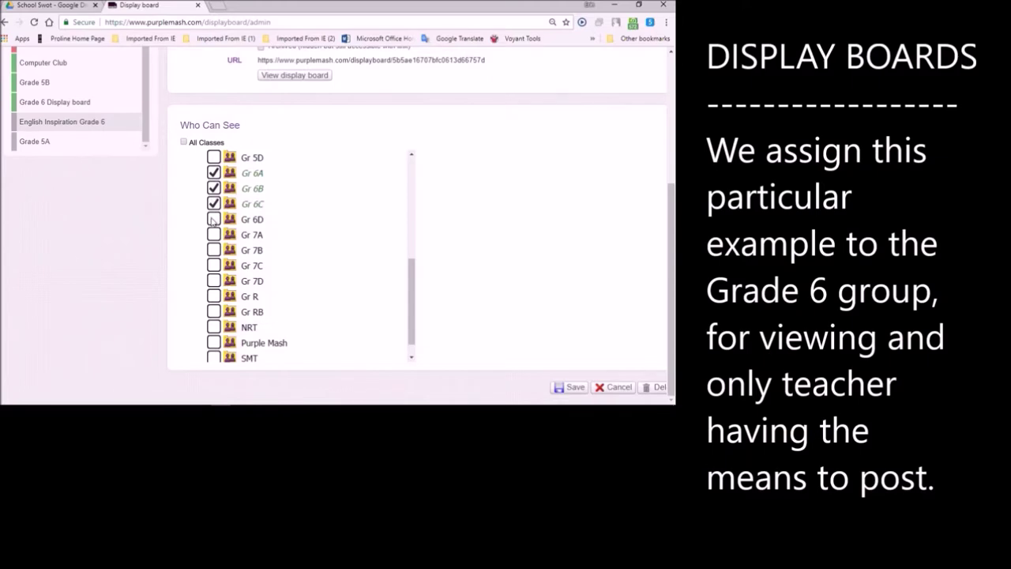
pyautogui.click(214, 219)
pyautogui.click(569, 387)
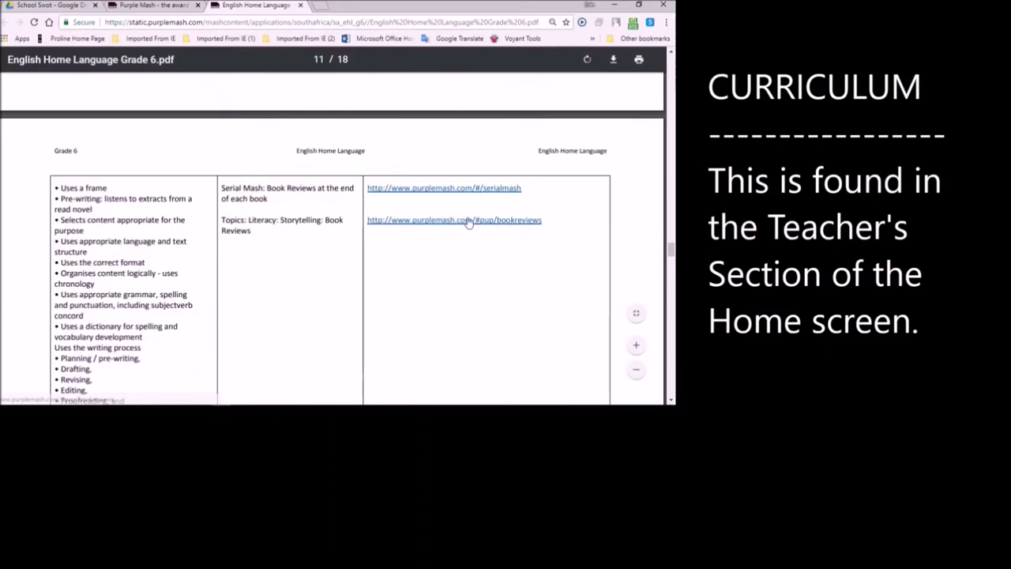
# - Follow the purplemash.com/#pup/bookreviews link on page 11 of the curriculum PDF
pyautogui.click(469, 223)
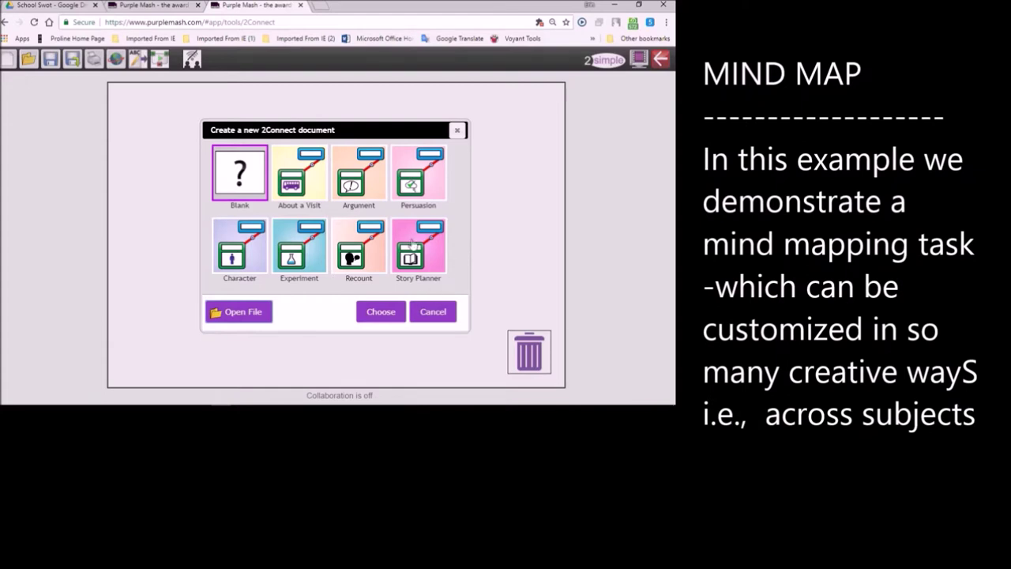
# - Create a Character mind map, move its appearance node higher, and bring up the exit prompt
pyautogui.click(244, 251)
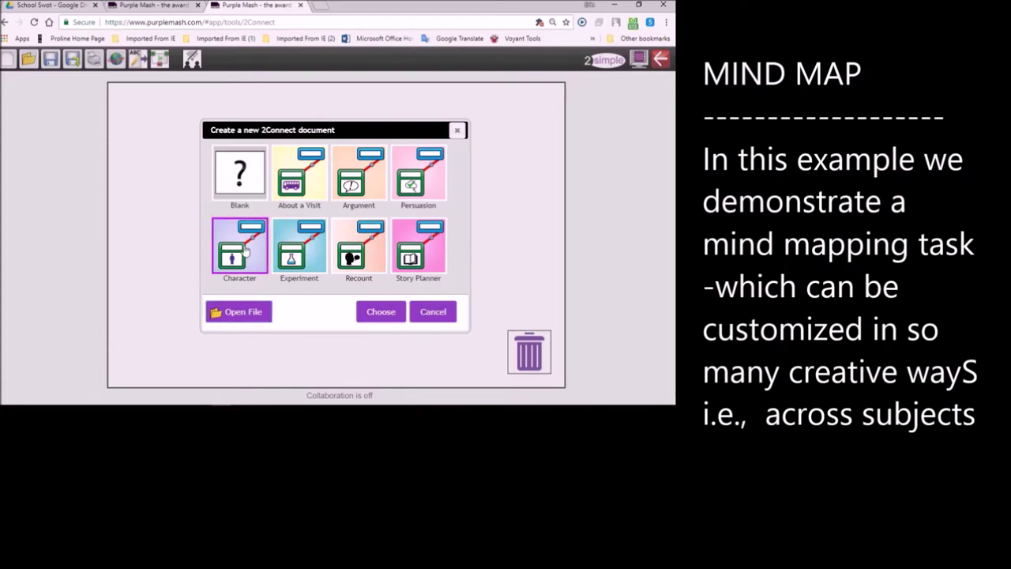
pyautogui.click(375, 314)
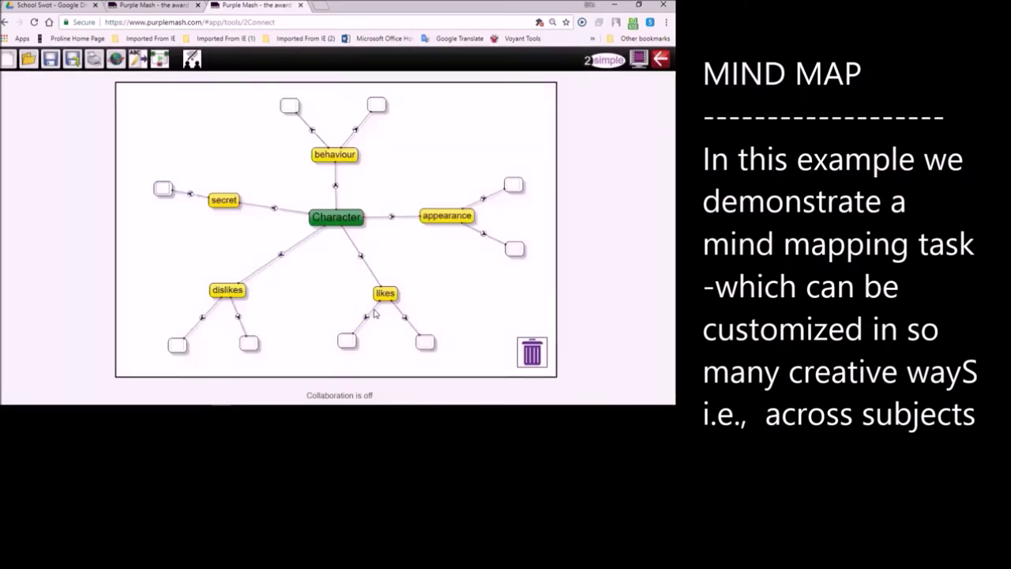
pyautogui.moveTo(446, 215); pyautogui.dragTo(444, 171)
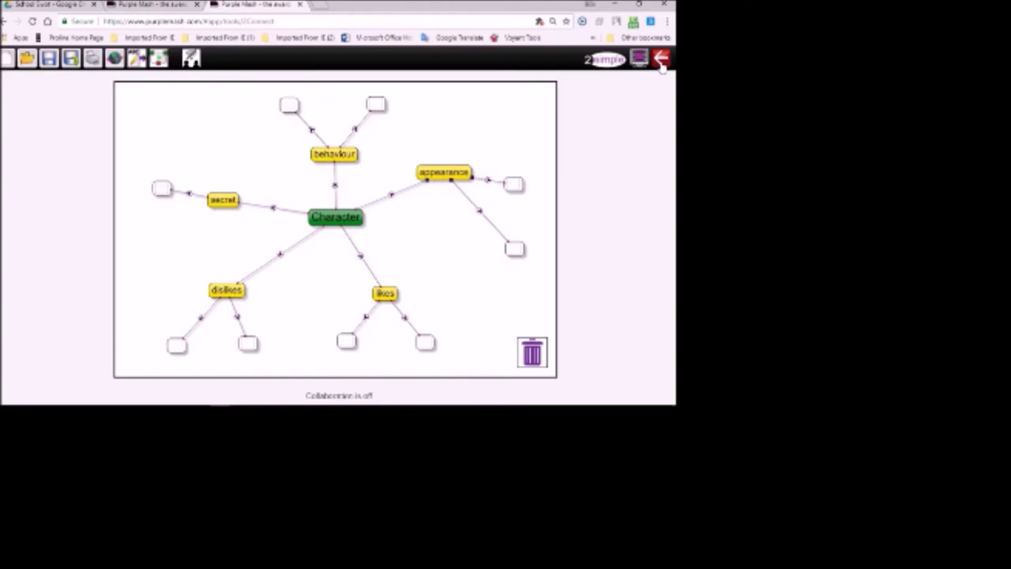
pyautogui.click(662, 66)
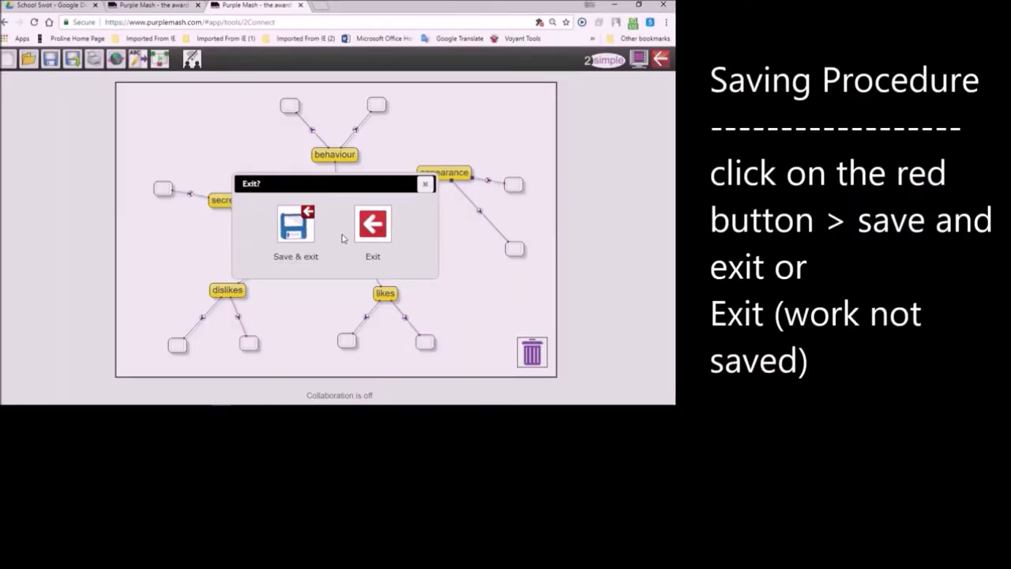
# - Choose Save & exit, browse the save folder tree, and close the mind map
pyautogui.click(298, 227)
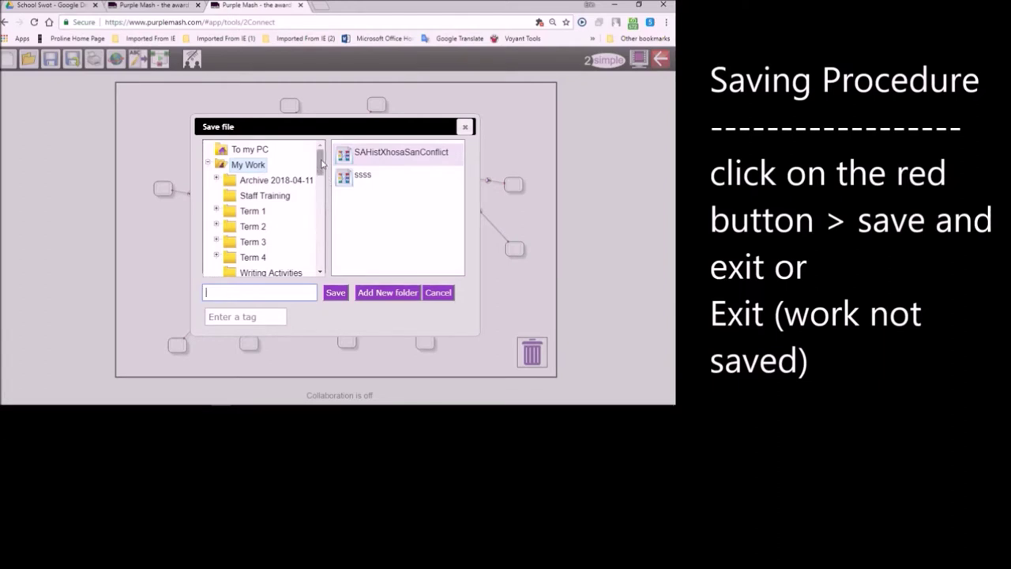
pyautogui.moveTo(319, 162); pyautogui.dragTo(310, 226)
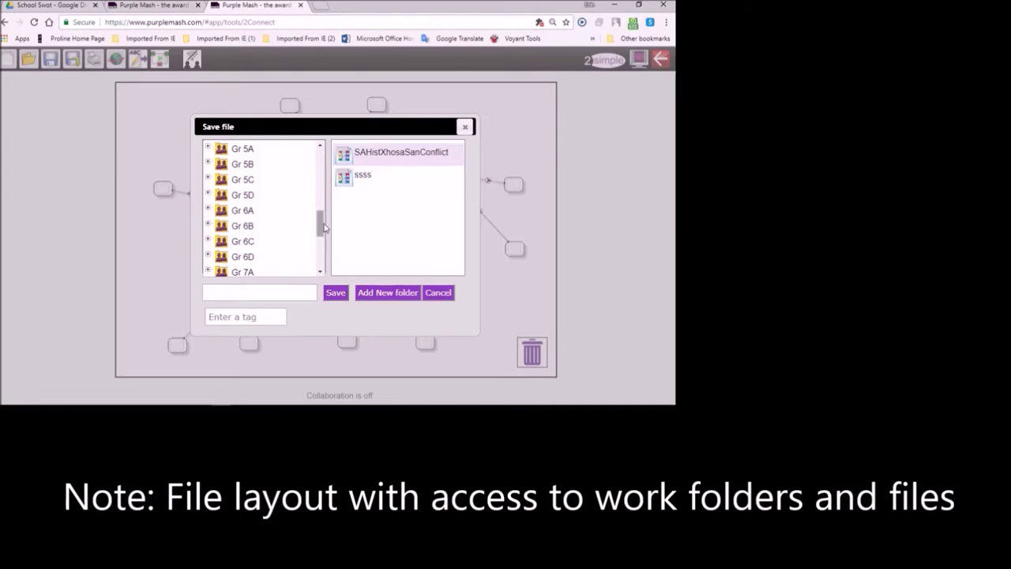
pyautogui.moveTo(321, 228); pyautogui.dragTo(323, 158)
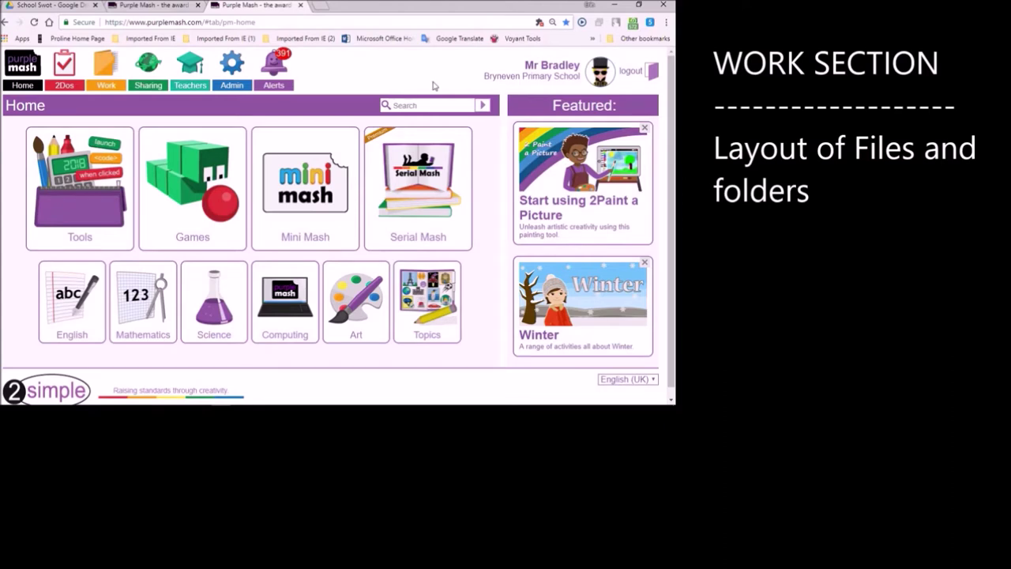
# - Select the Gr6WhatInspiresMe file in My Work to reopen it
pyautogui.click(108, 78)
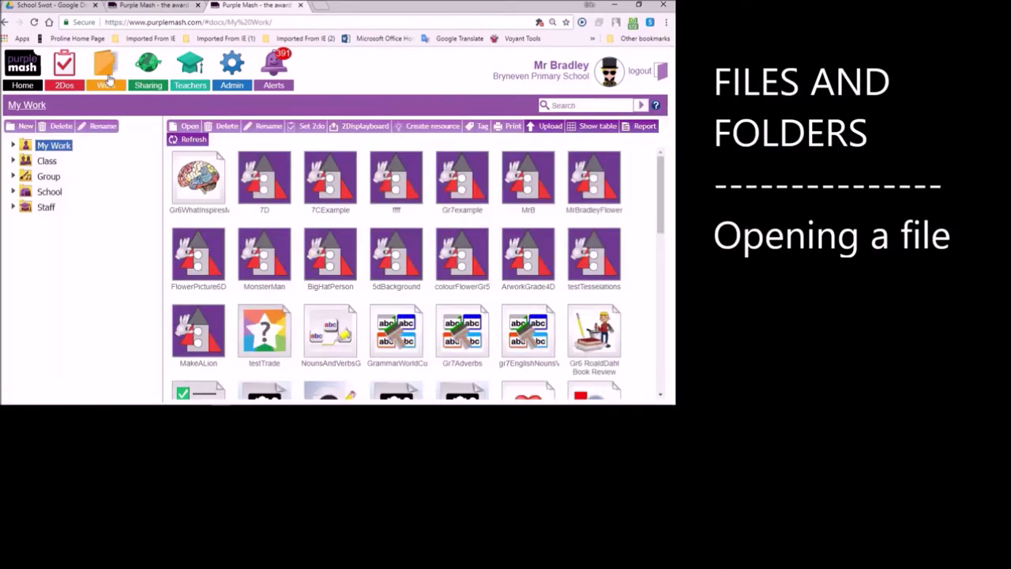
pyautogui.click(198, 180)
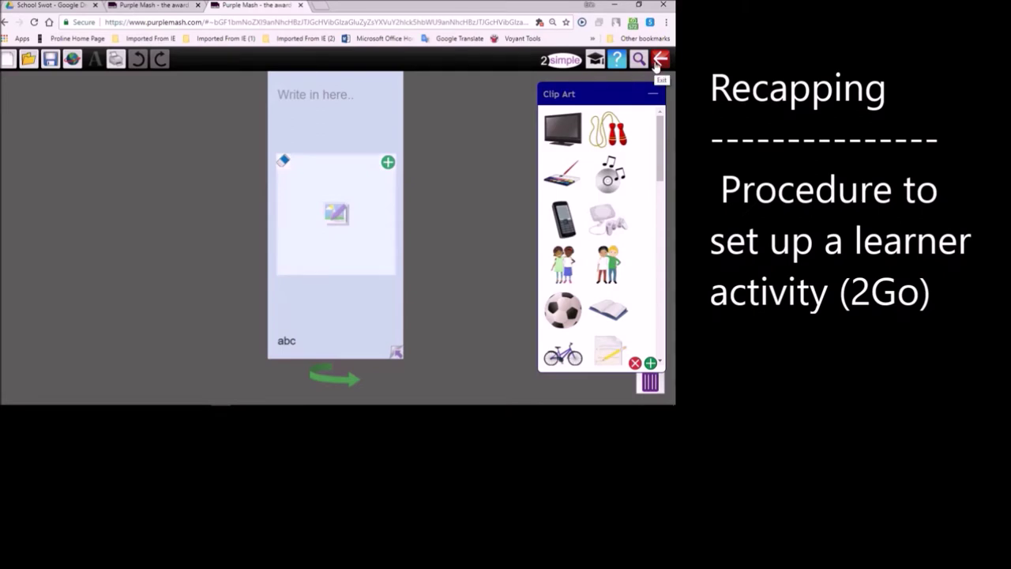
# - Set the file as 2Do 'What inspires you?', described 'Imagine you are a writer. What is your inspiration?', with dates
pyautogui.click(71, 60)
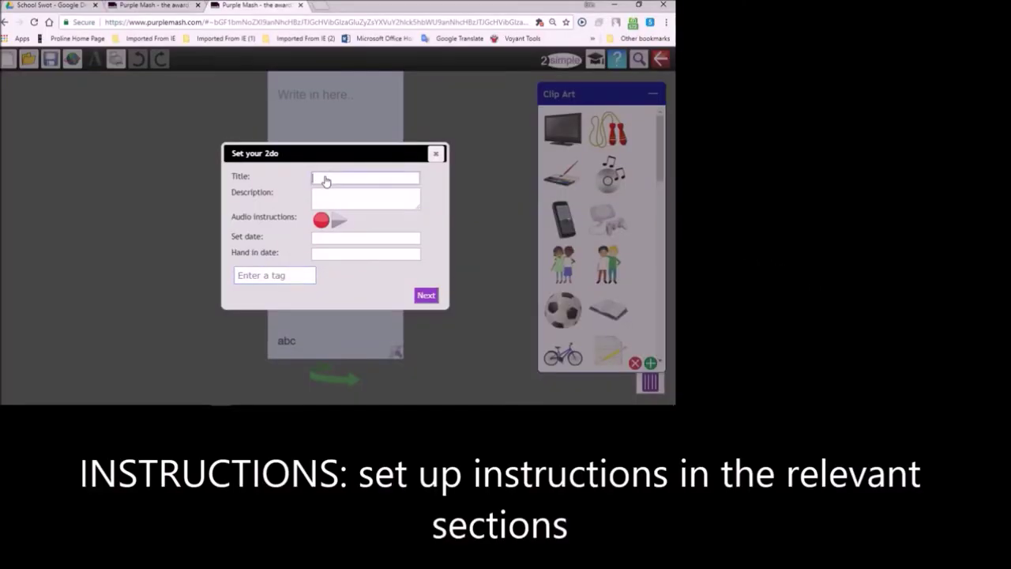
pyautogui.write('Wha')
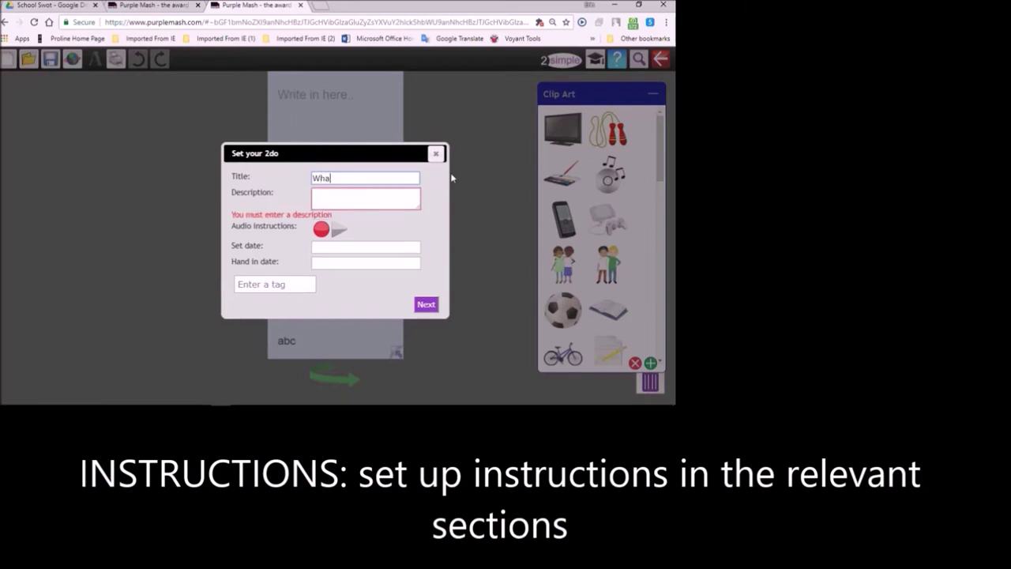
pyautogui.write('t inspires you')
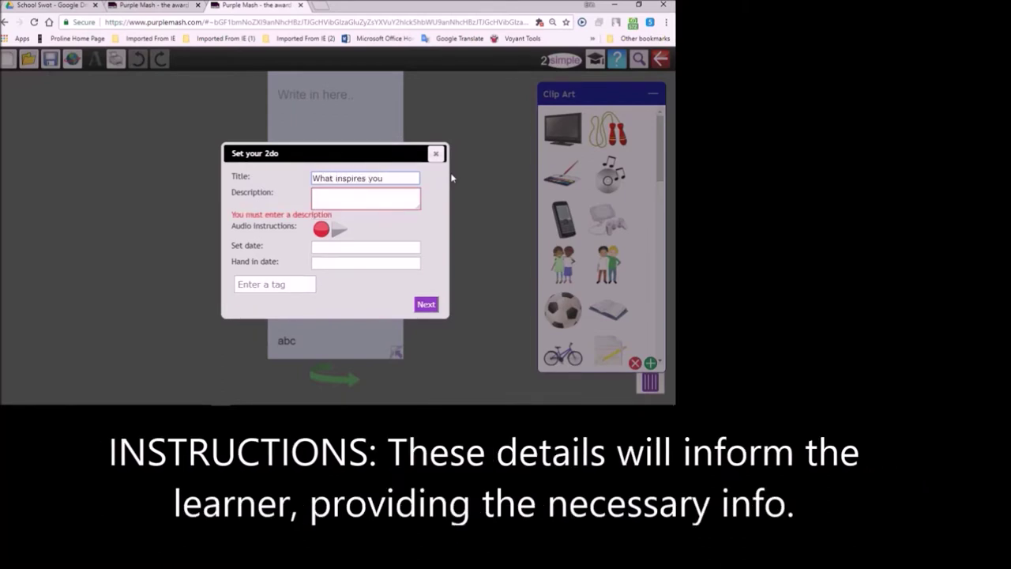
pyautogui.write('?')
pyautogui.click(341, 195)
pyautogui.write('Imagine')
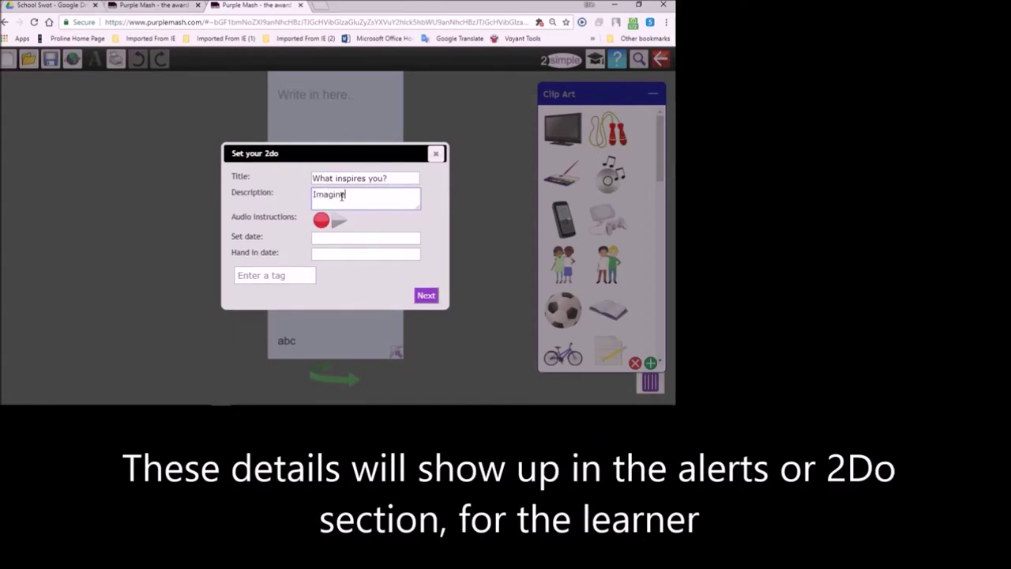
pyautogui.write(' y')
pyautogui.write('ou are a writer. What is your inspiration?')
pyautogui.click(365, 238)
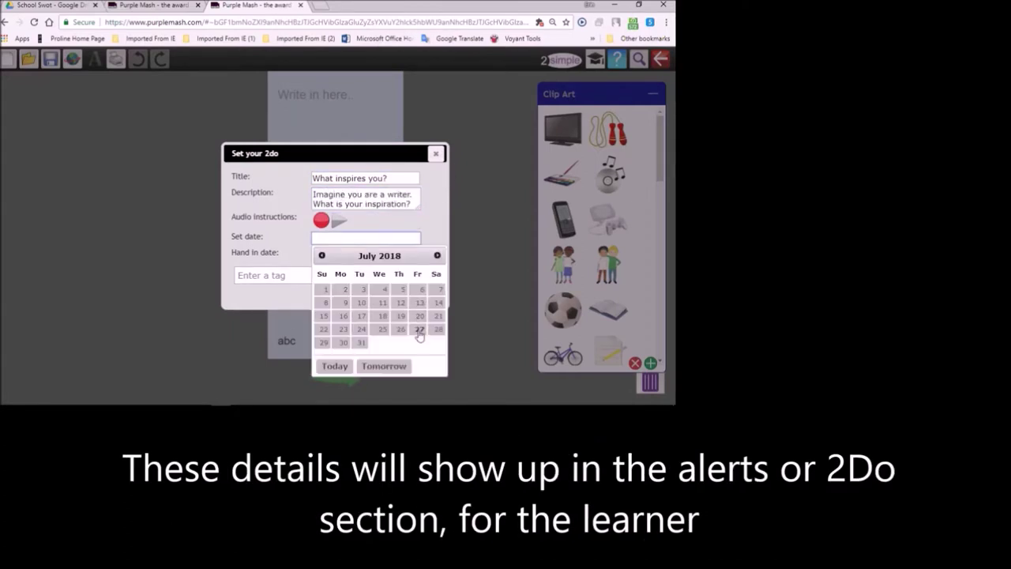
pyautogui.click(419, 329)
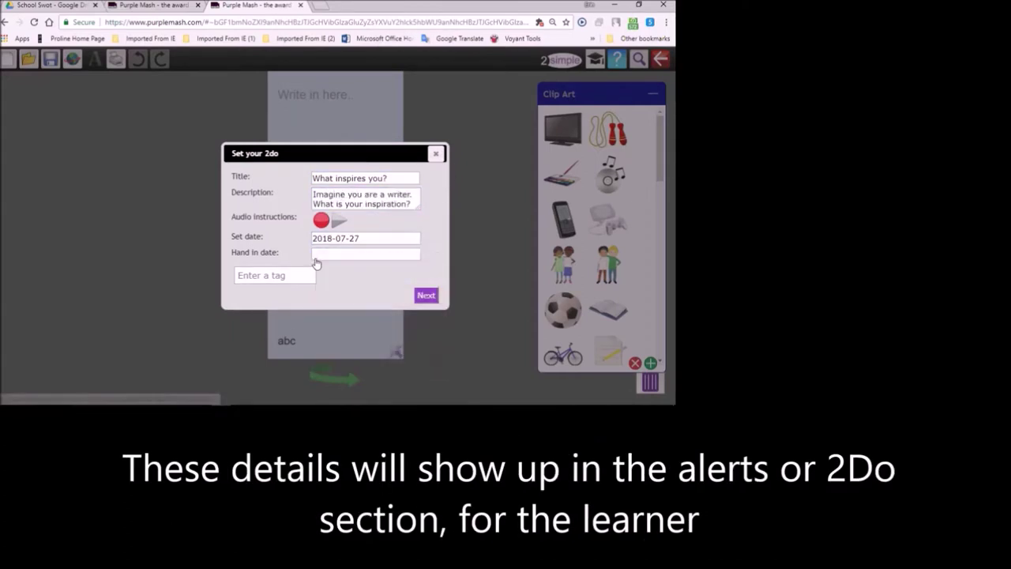
pyautogui.click(318, 254)
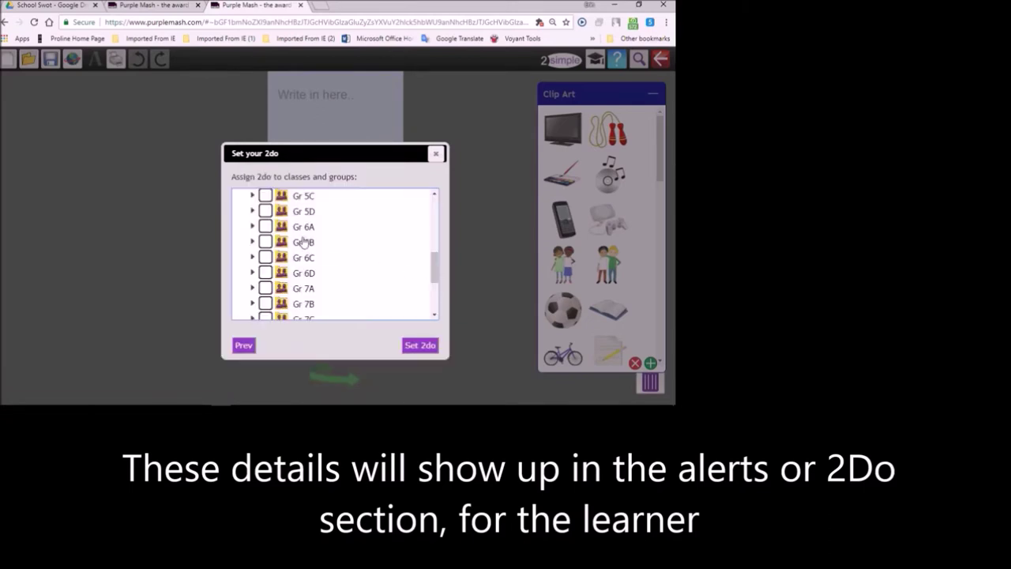
# - Set the 2Do for classes Gr 6A–6D, then leave the file without saving
pyautogui.click(265, 227)
pyautogui.click(265, 241)
pyautogui.click(265, 257)
pyautogui.click(265, 272)
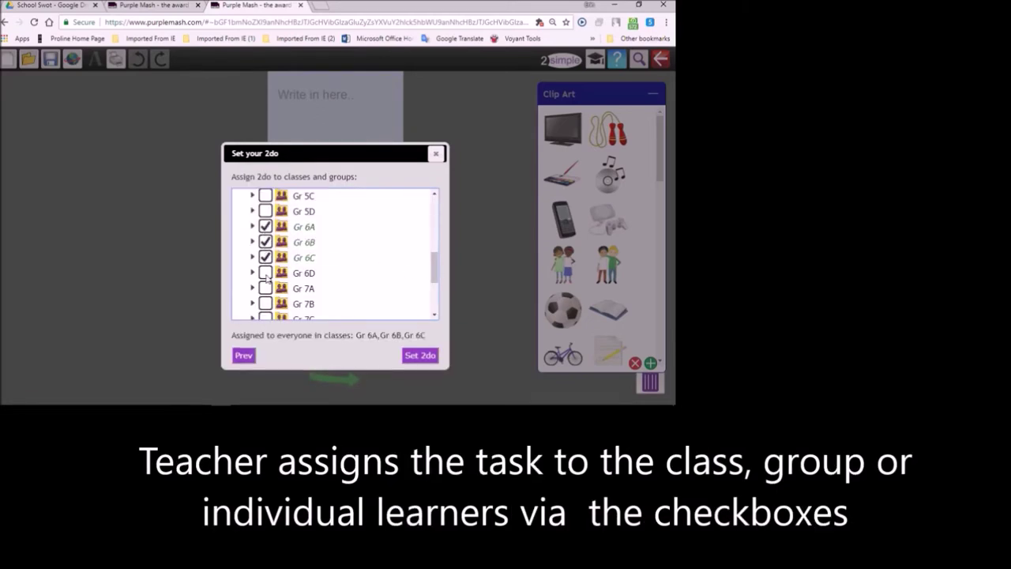
pyautogui.click(420, 366)
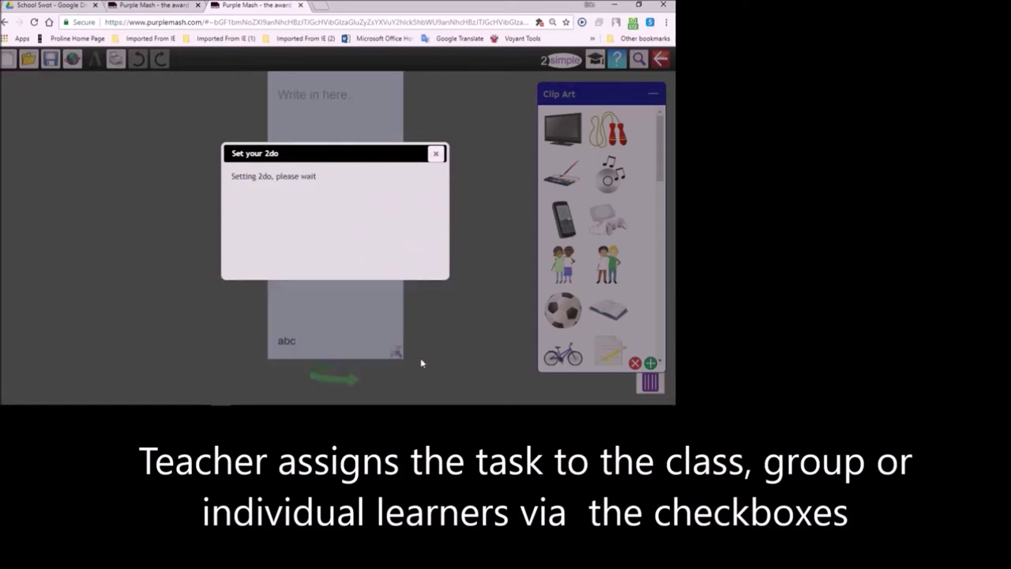
pyautogui.click(436, 154)
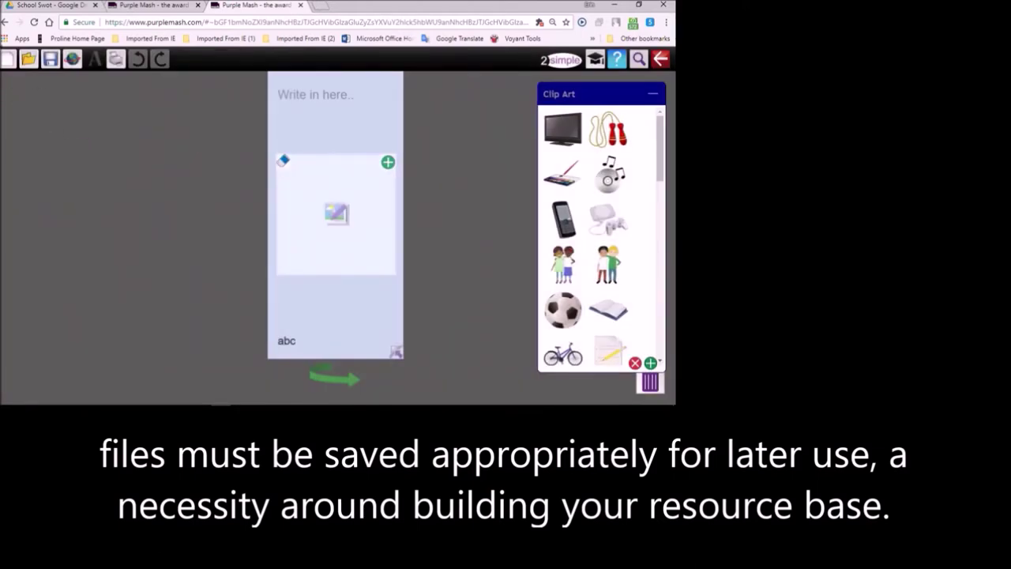
pyautogui.click(5, 22)
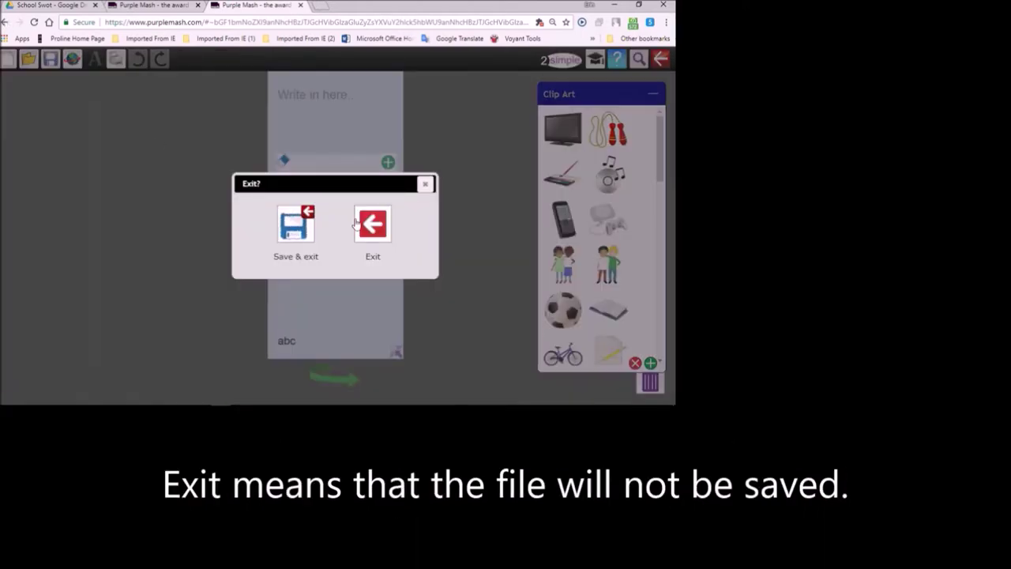
pyautogui.click(382, 229)
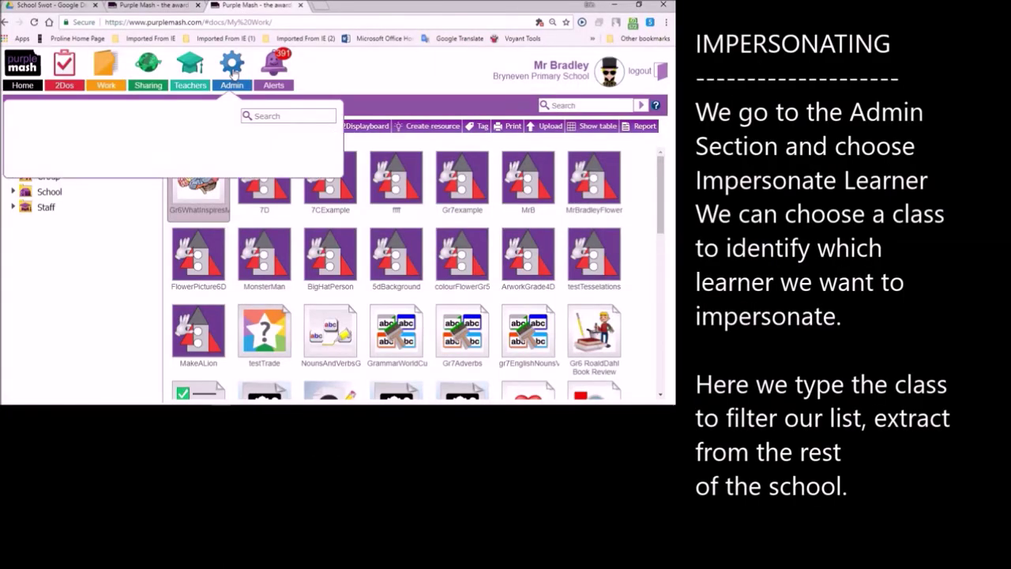
# - Log in as a Grade 6A pupil through Impersonate Learner, filtering the pupil list by 6A
pyautogui.click(158, 164)
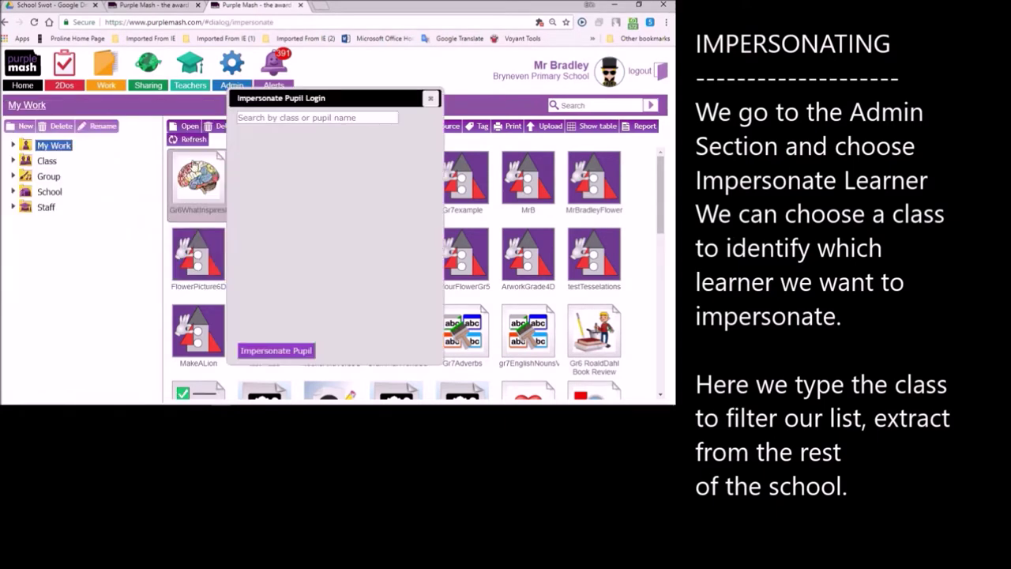
pyautogui.click(263, 119)
pyautogui.write('6')
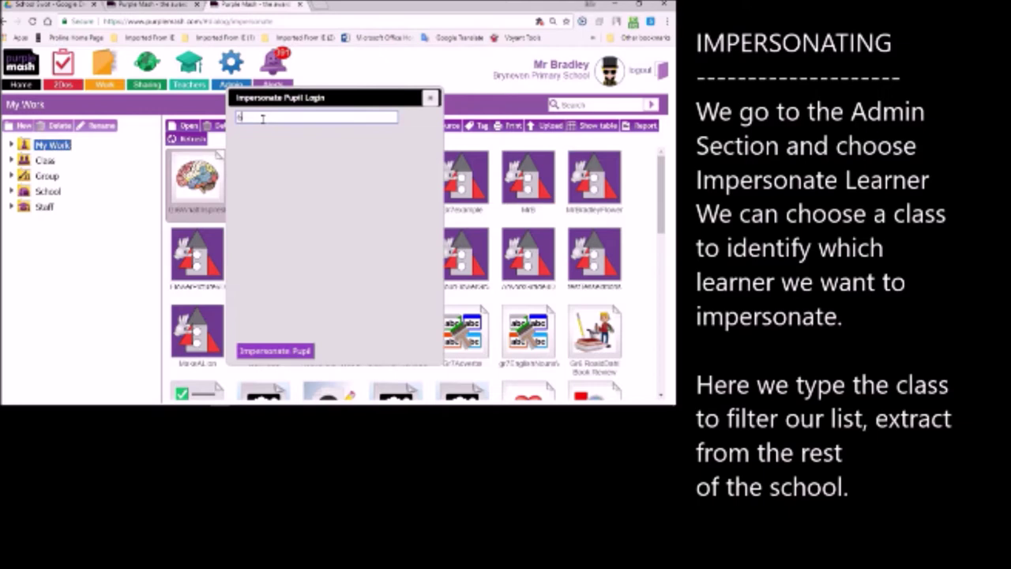
pyautogui.write('A')
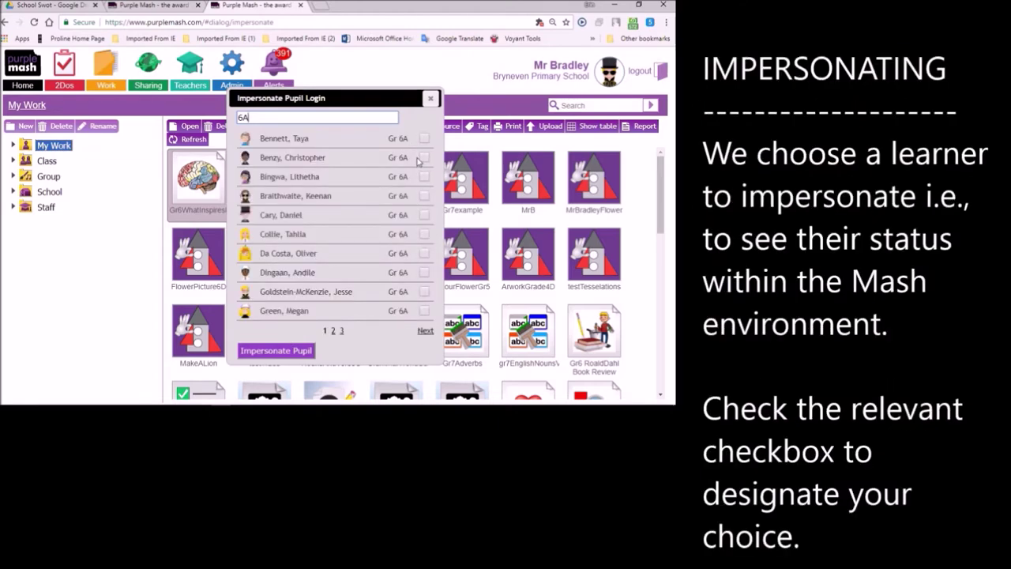
pyautogui.click(424, 158)
pyautogui.click(262, 352)
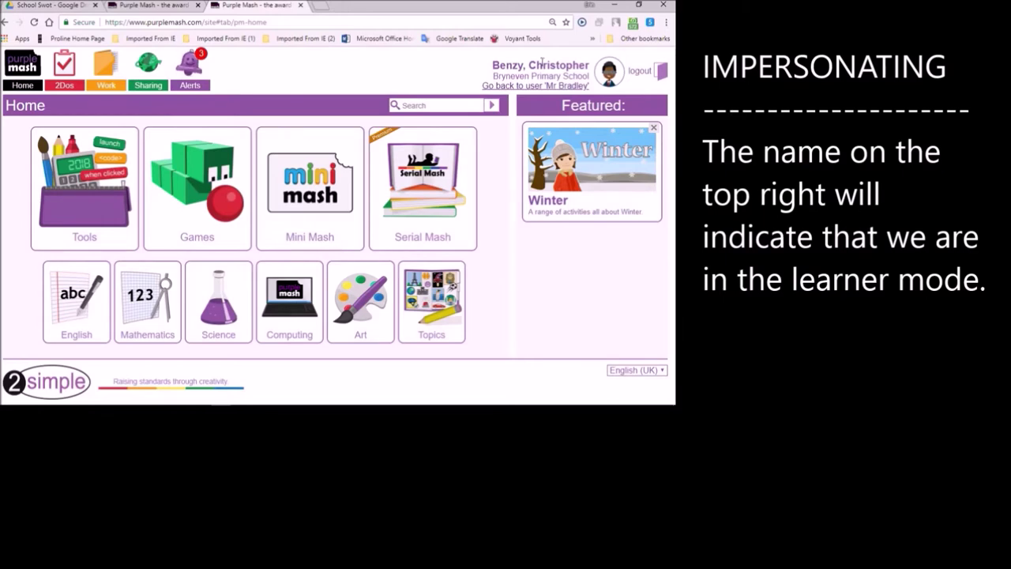
# - Open the pupil's new 'What inspires you?' 2Do from Alerts and place the two-children clip art
pyautogui.click(190, 63)
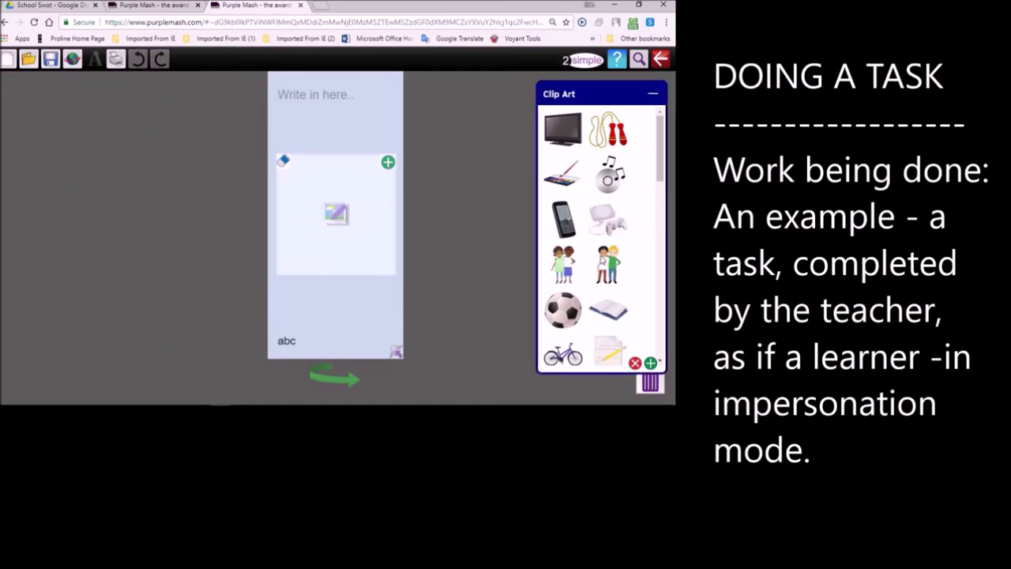
pyautogui.moveTo(604, 263); pyautogui.dragTo(355, 177)
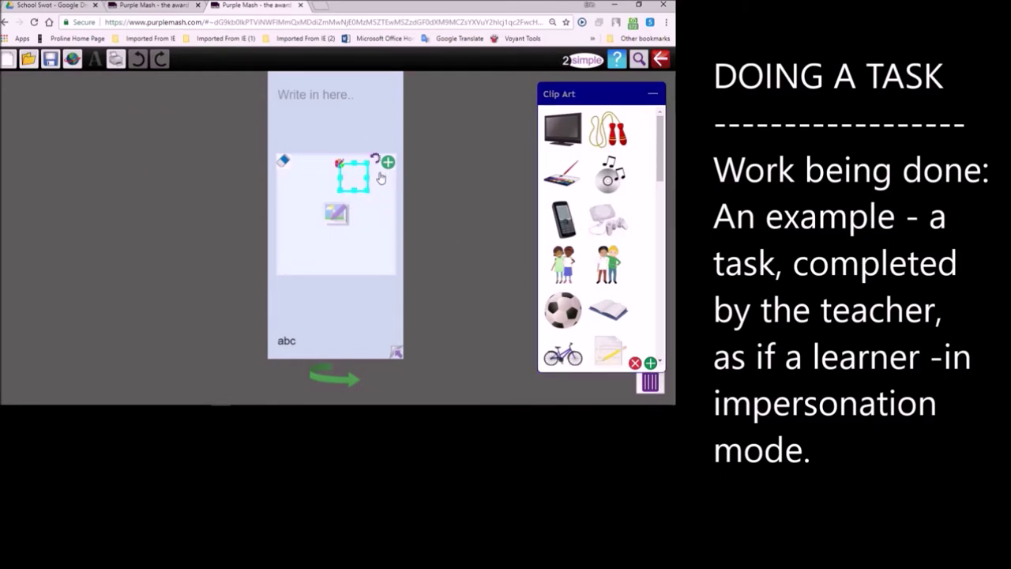
# - Enter the pupil's name in the bottom box and the title 'Horror story writer' at the top
pyautogui.click(284, 191)
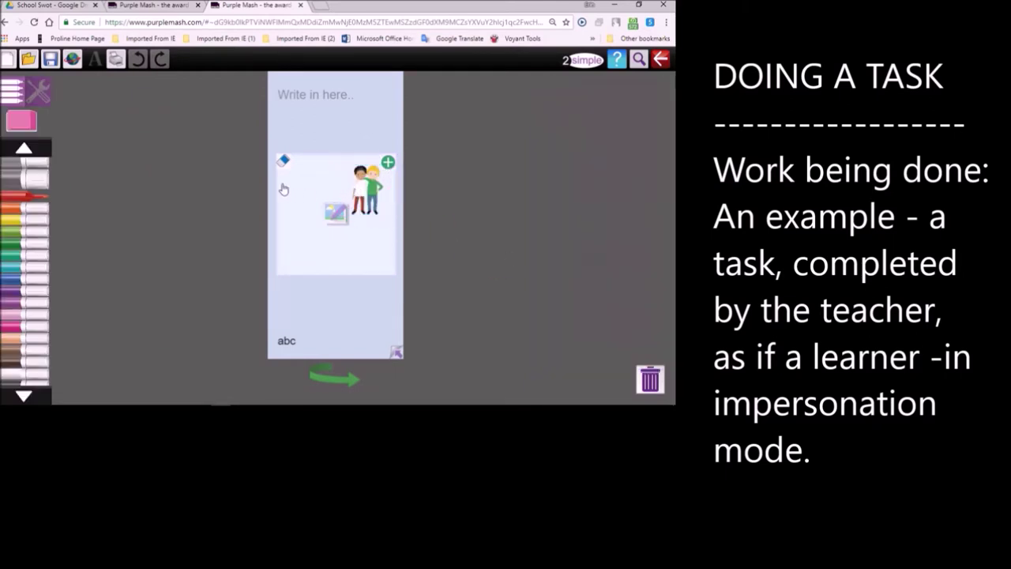
pyautogui.click(290, 341)
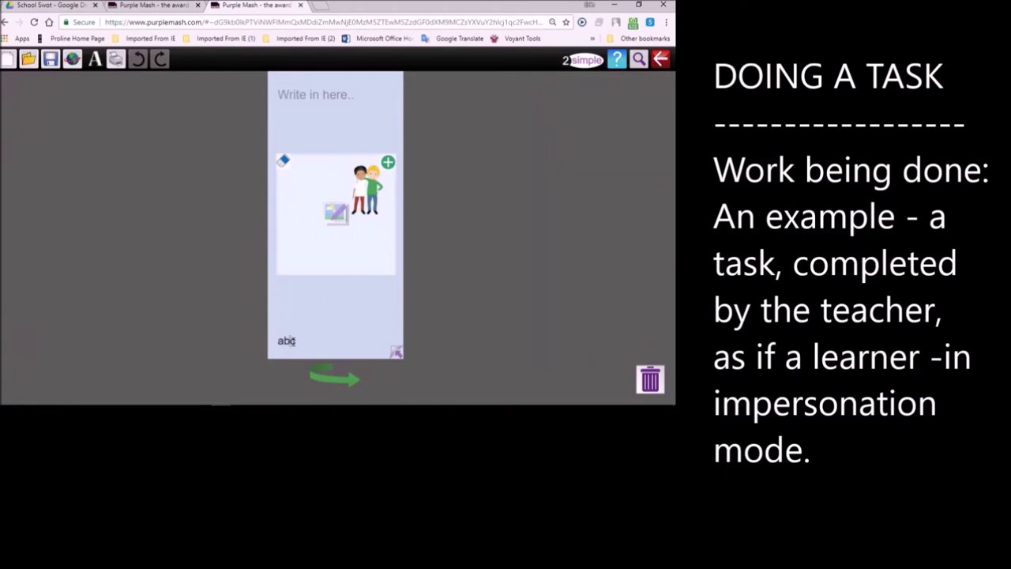
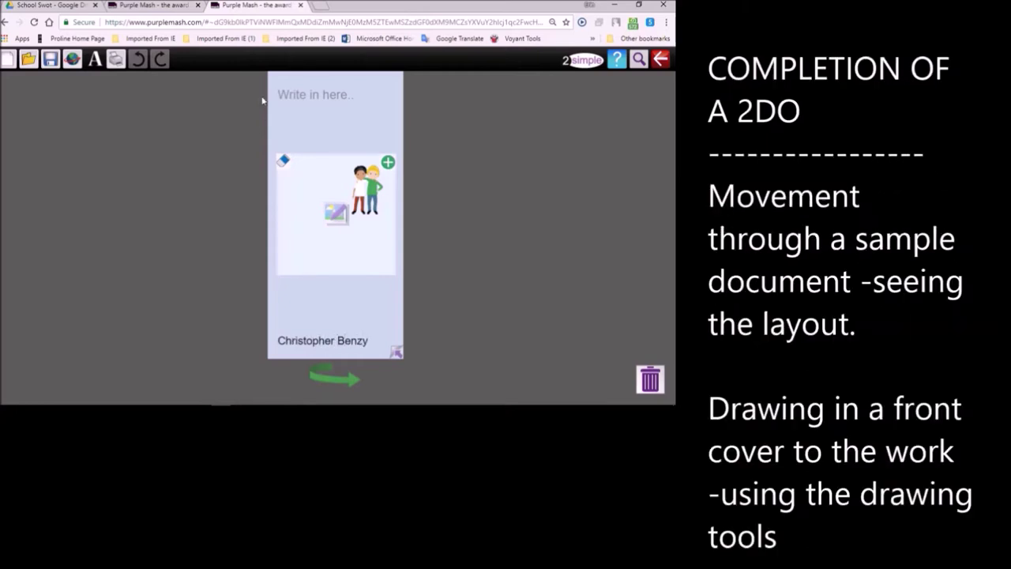
pyautogui.click(302, 98)
pyautogui.write('Horrpr story writ')
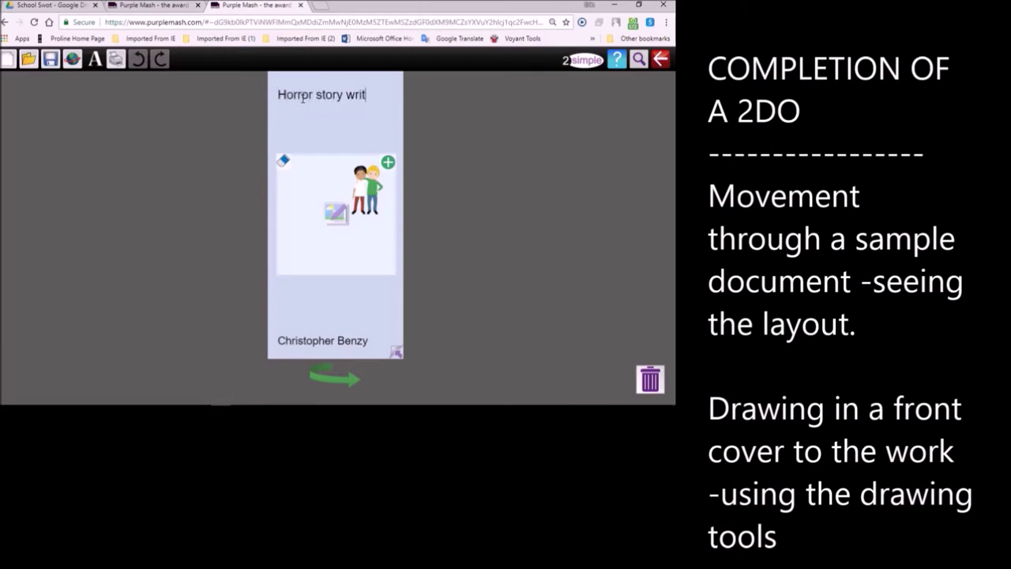
pyautogui.write('er')
# - Draw an orange face with two eyes and a leg in the cover picture box
pyautogui.click(331, 221)
pyautogui.click(32, 207)
pyautogui.moveTo(363, 178)
pyautogui.mouseDown()
pyautogui.moveTo(329, 198)
pyautogui.moveTo(356, 237)
pyautogui.moveTo(368, 177)
pyautogui.mouseUp()
pyautogui.moveTo(330, 225)
pyautogui.mouseDown()
pyautogui.moveTo(337, 205)
pyautogui.moveTo(387, 247)
pyautogui.moveTo(409, 227)
pyautogui.mouseUp()
pyautogui.click(348, 180)
pyautogui.click(353, 188)
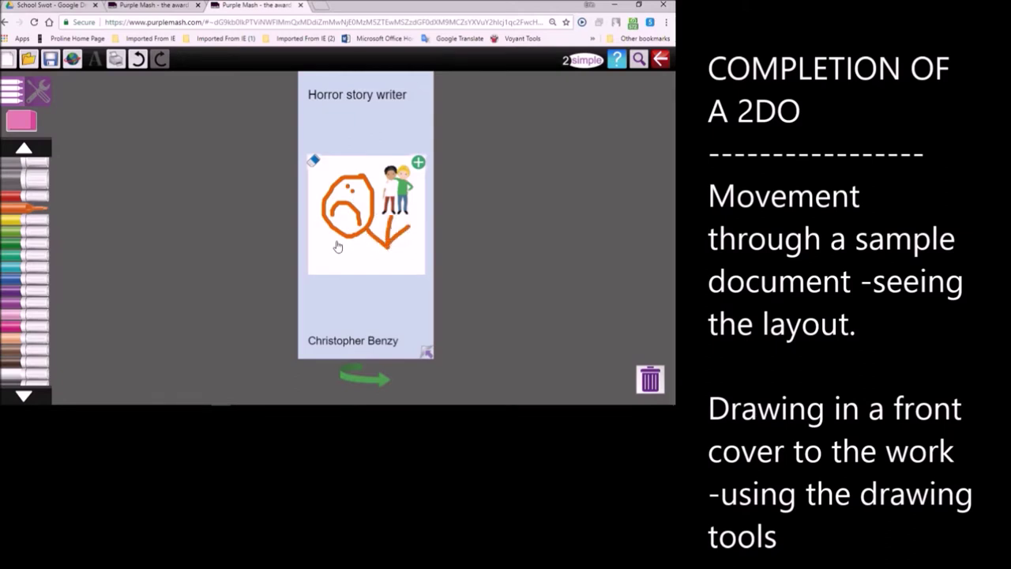
pyautogui.moveTo(342, 229); pyautogui.dragTo(337, 259)
pyautogui.moveTo(493, 404)
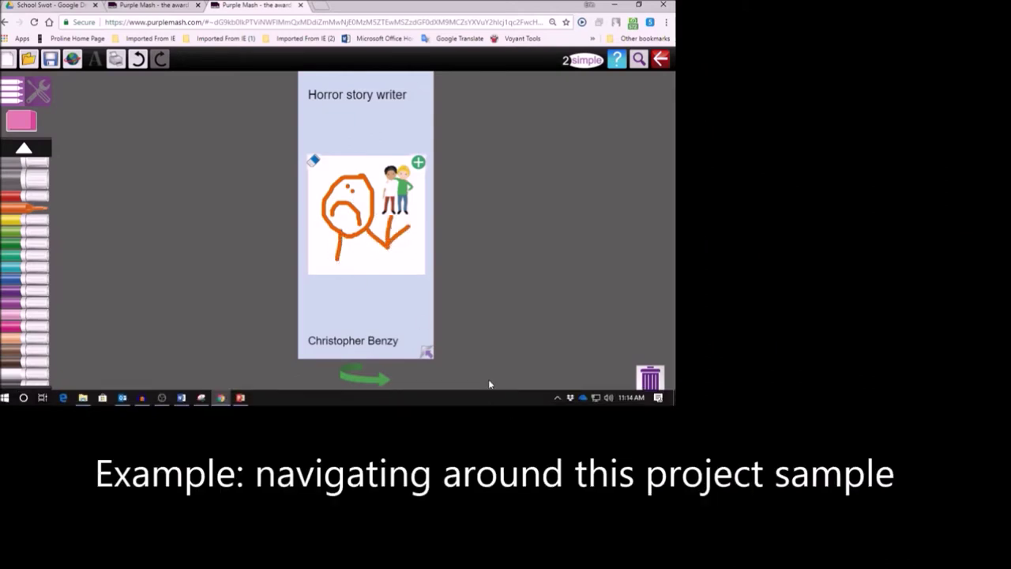
# - Turn to the inside pages and fill the writing boxes with sample text 'kkkh', 'ssss' and 'ss'
pyautogui.click(425, 352)
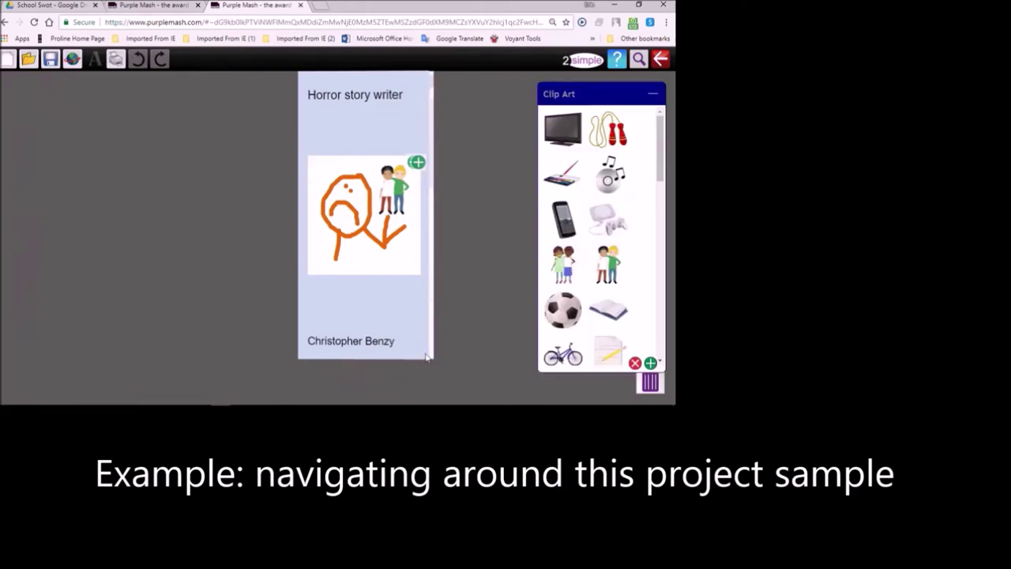
pyautogui.click(426, 356)
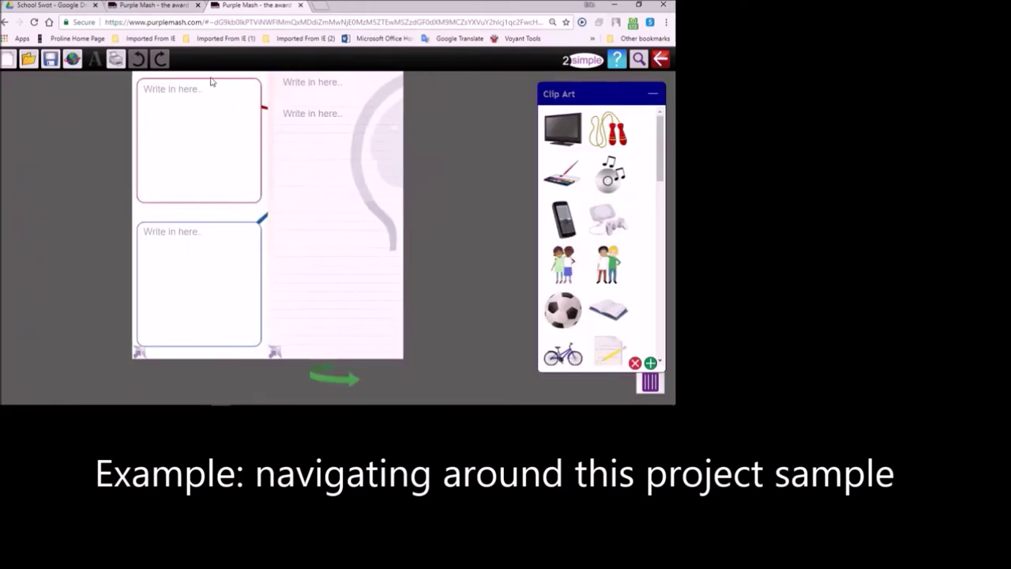
pyautogui.click(168, 90)
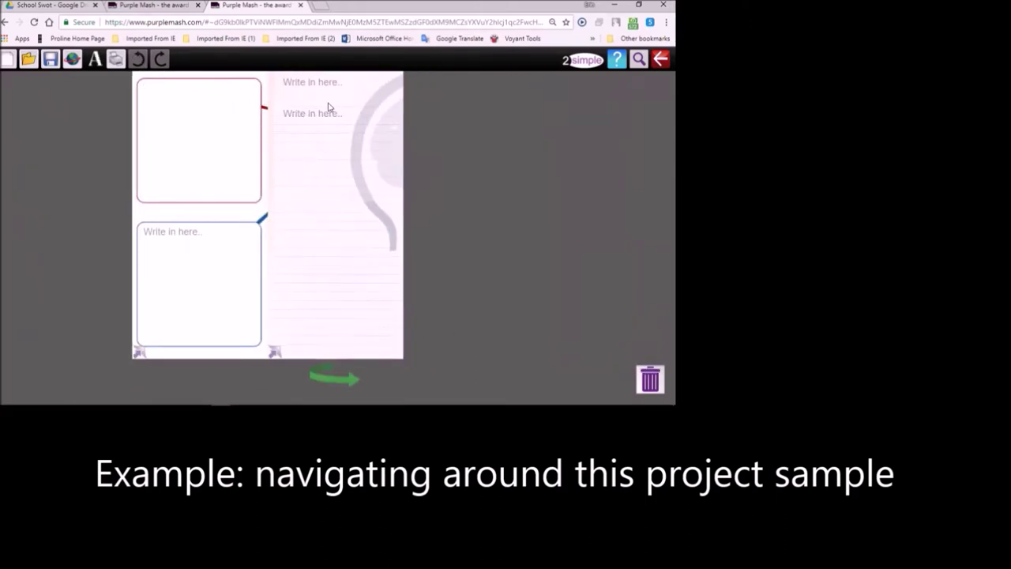
pyautogui.write('kkkh')
pyautogui.click(193, 230)
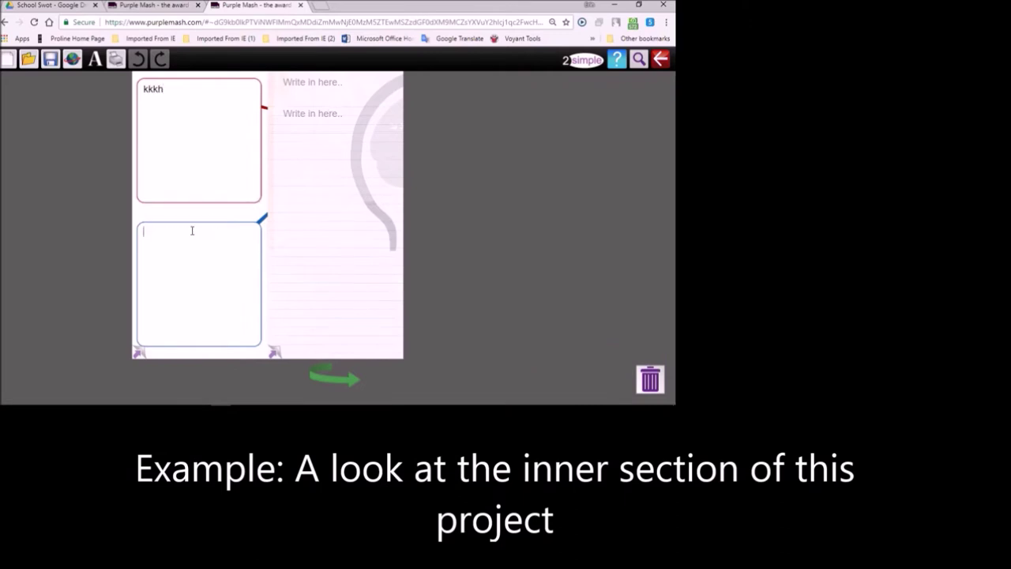
pyautogui.write('ssss')
pyautogui.click(332, 118)
pyautogui.write('ss')
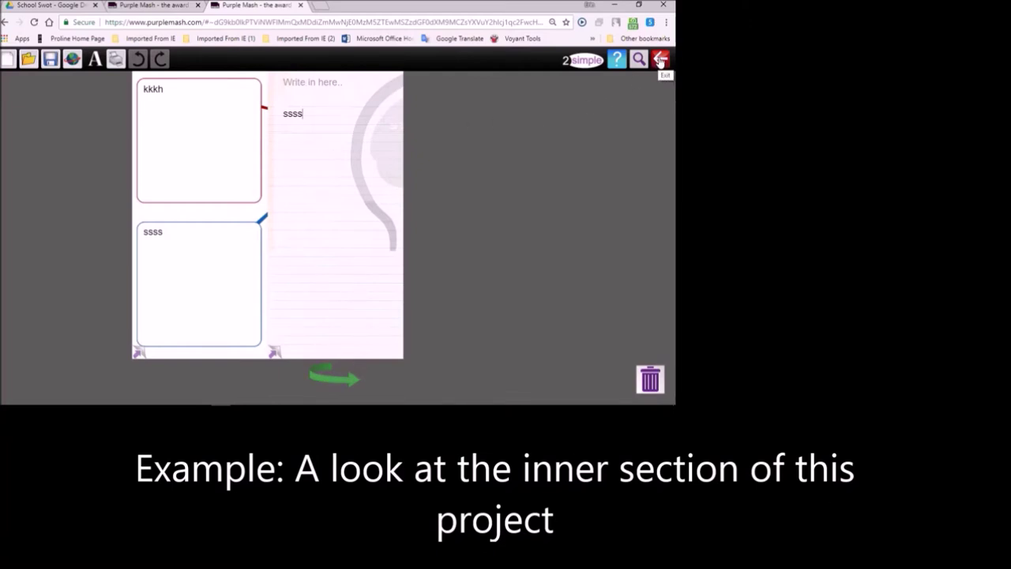
# - Rotate to the back page and write 'Thank you for the task'
pyautogui.click(335, 379)
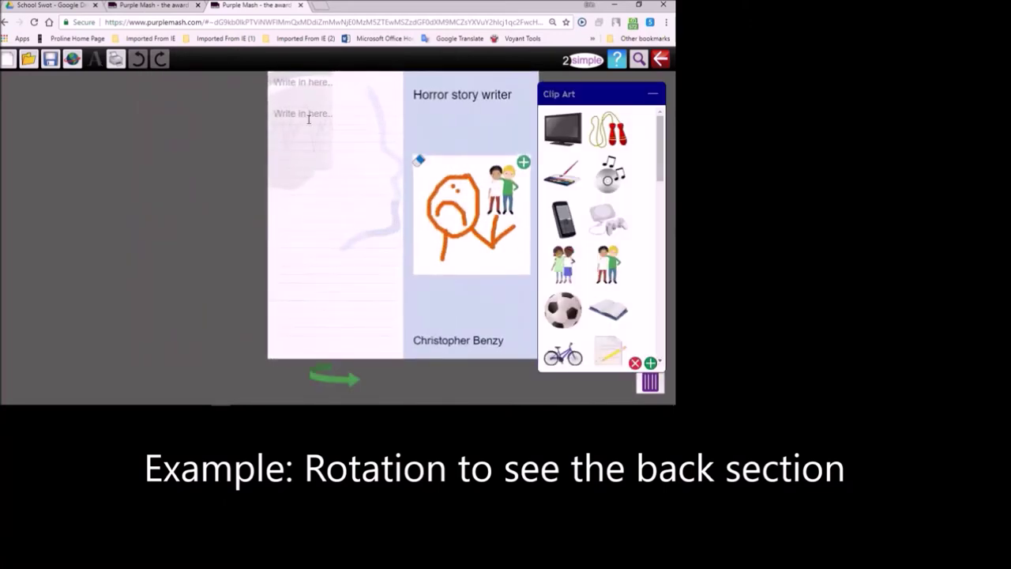
pyautogui.click(307, 117)
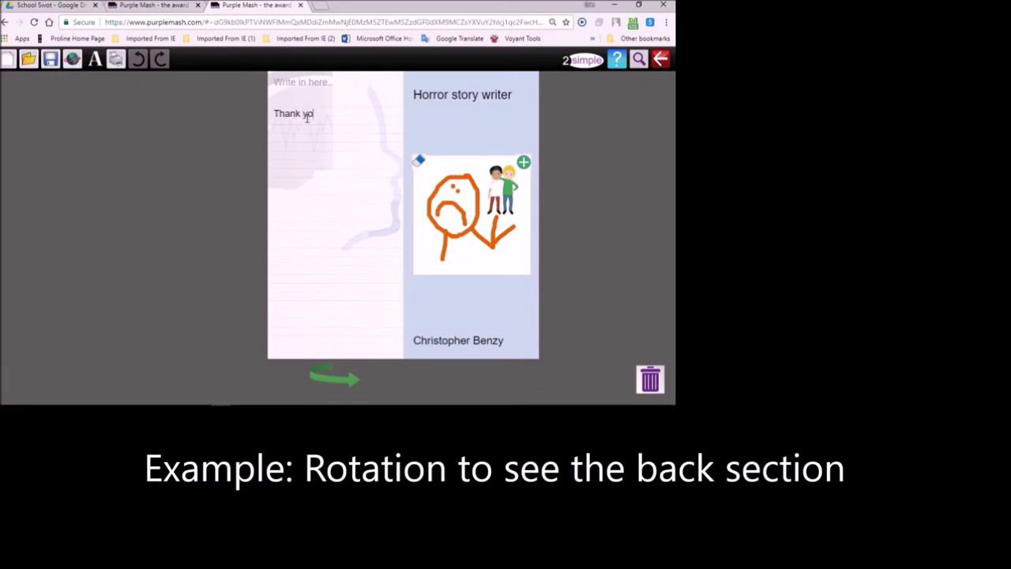
pyautogui.write('Thank you for the task')
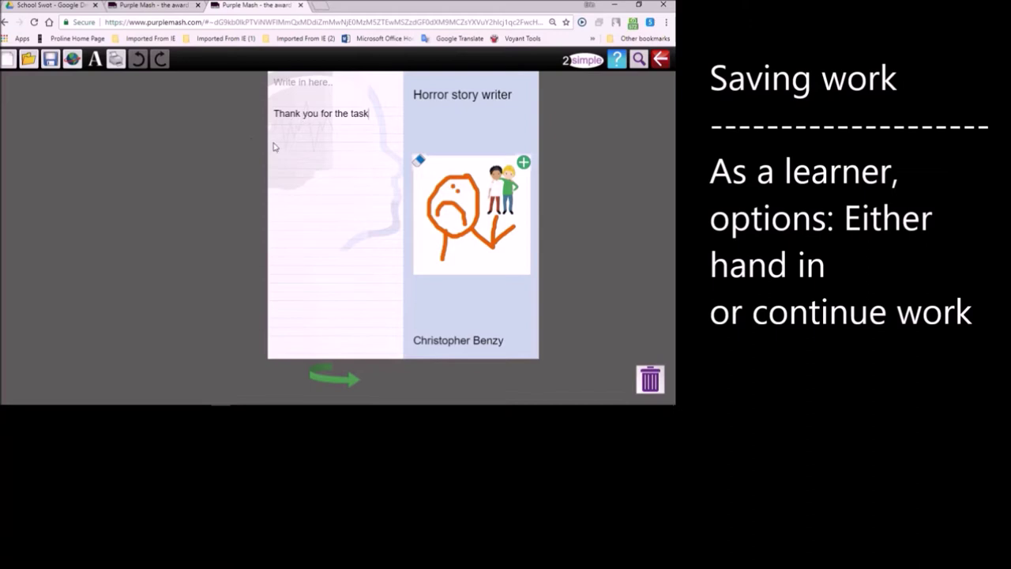
pyautogui.click(660, 59)
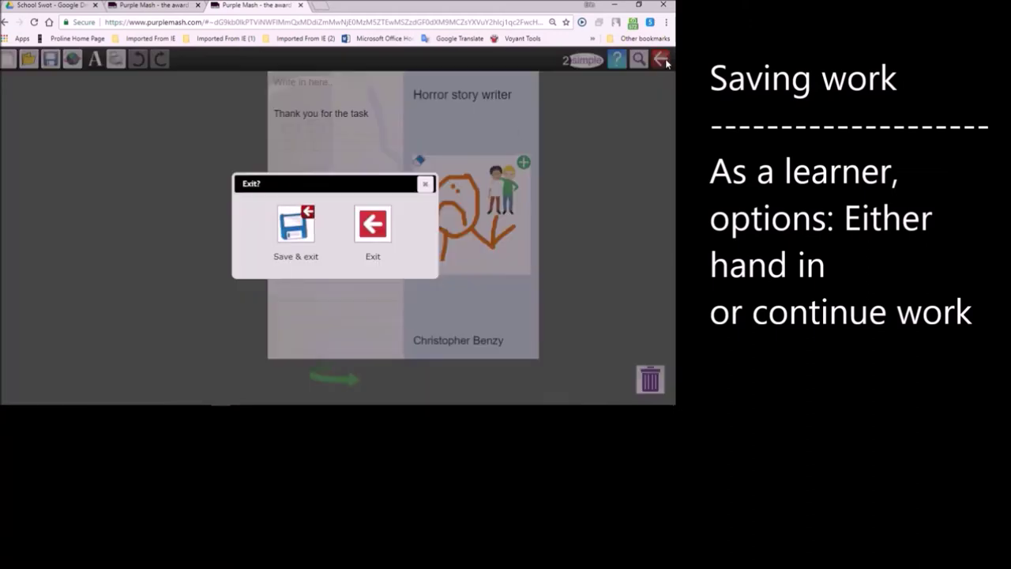
# - Save the leaflet, hand in the What inspires you? 2Do, and return to the teacher's account
pyautogui.click(308, 229)
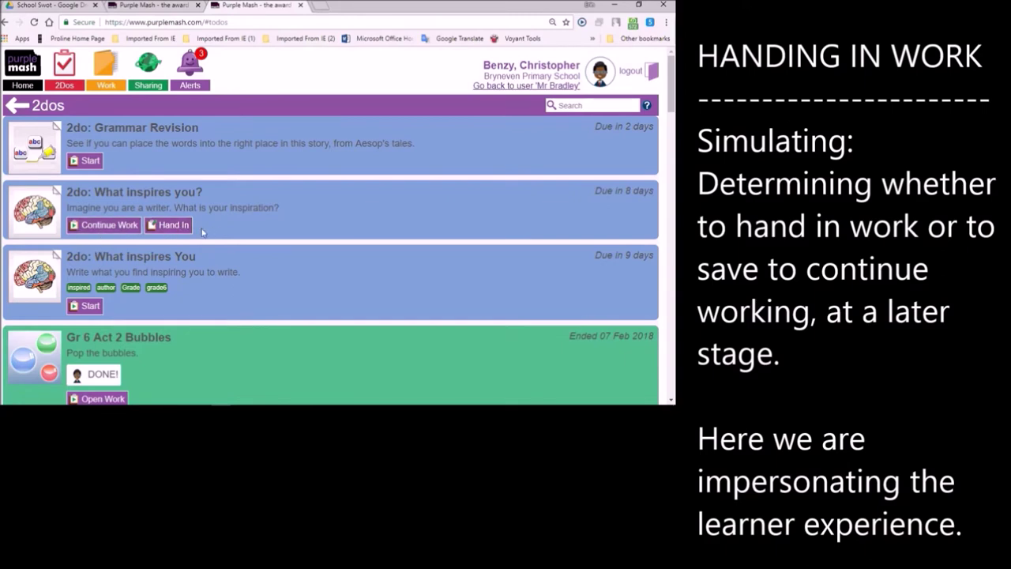
pyautogui.click(171, 227)
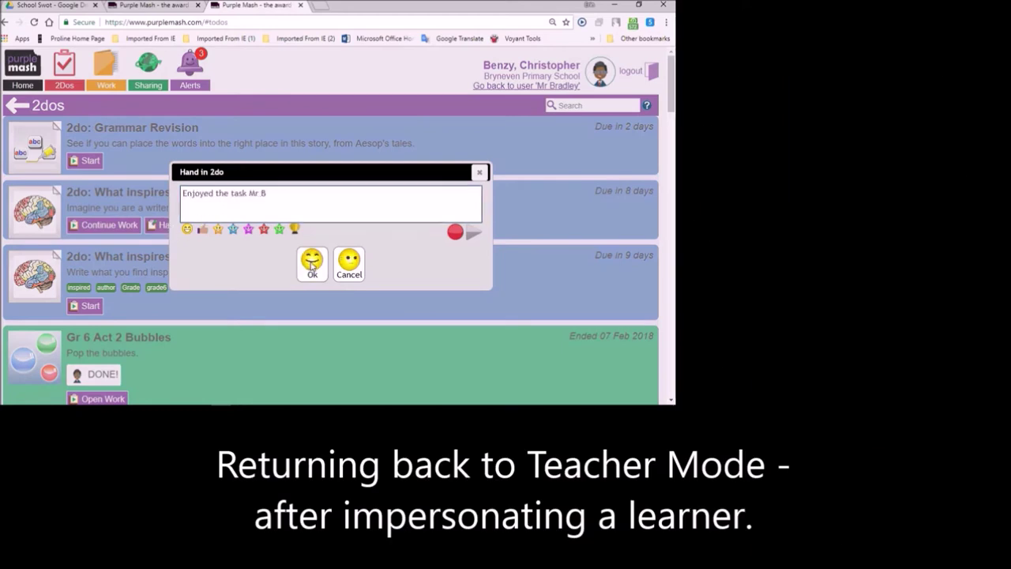
pyautogui.click(312, 263)
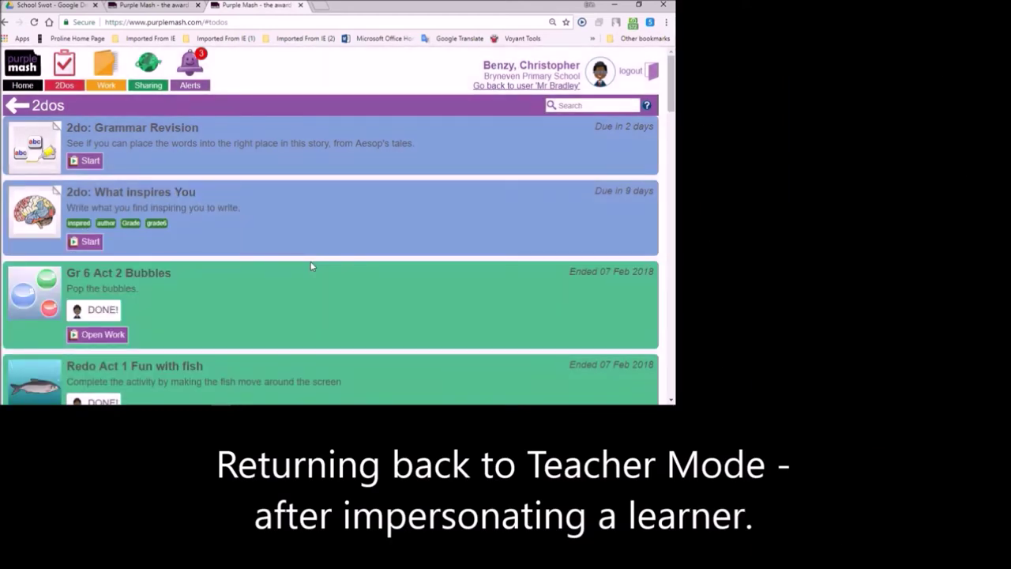
pyautogui.click(510, 88)
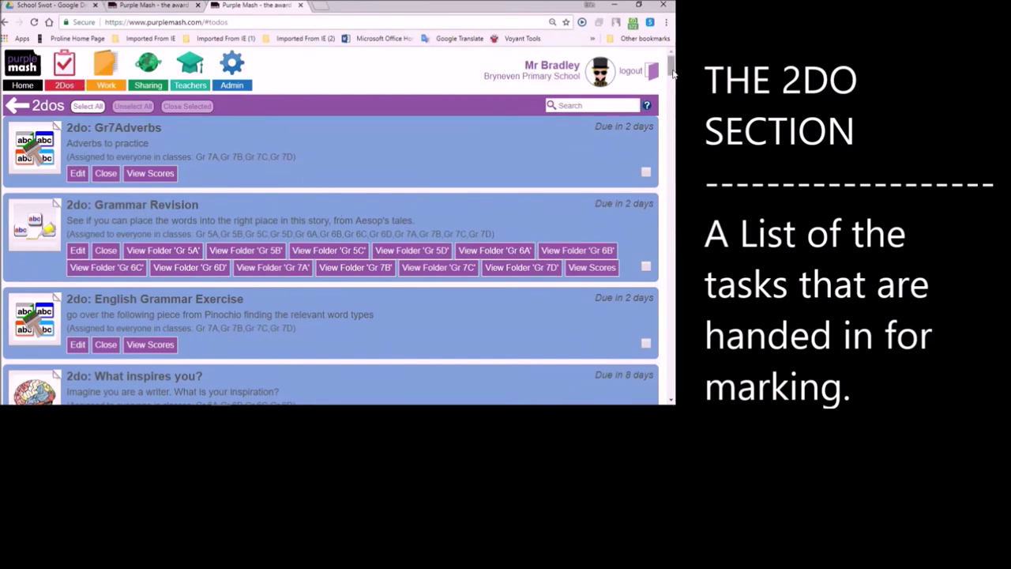
# - Open the Gr 6C folder of the 2018-08-01 Shapes 2Do and select a pupil's file
pyautogui.moveTo(671, 63); pyautogui.dragTo(675, 82)
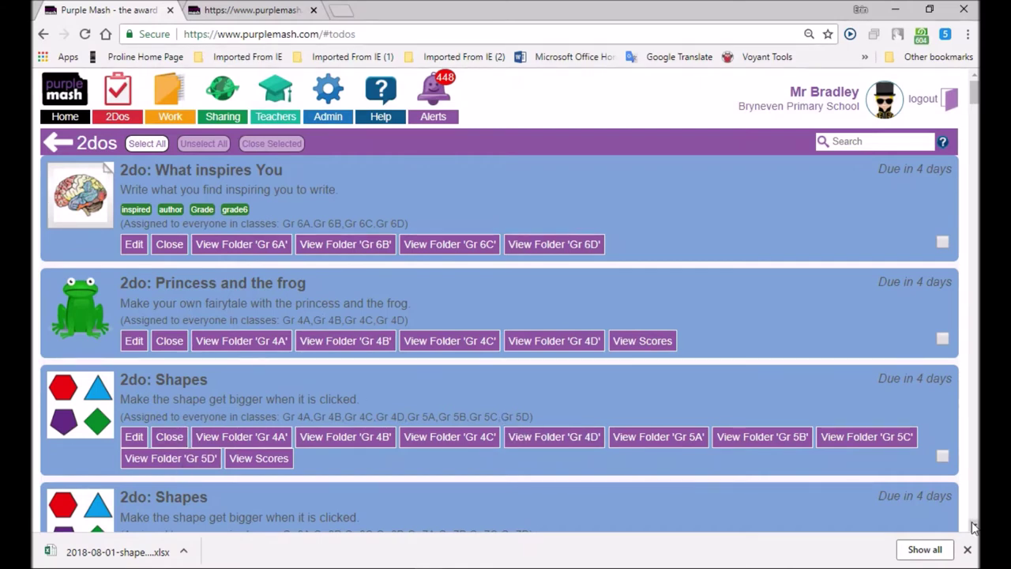
pyautogui.scroll(-4, 509, 403)
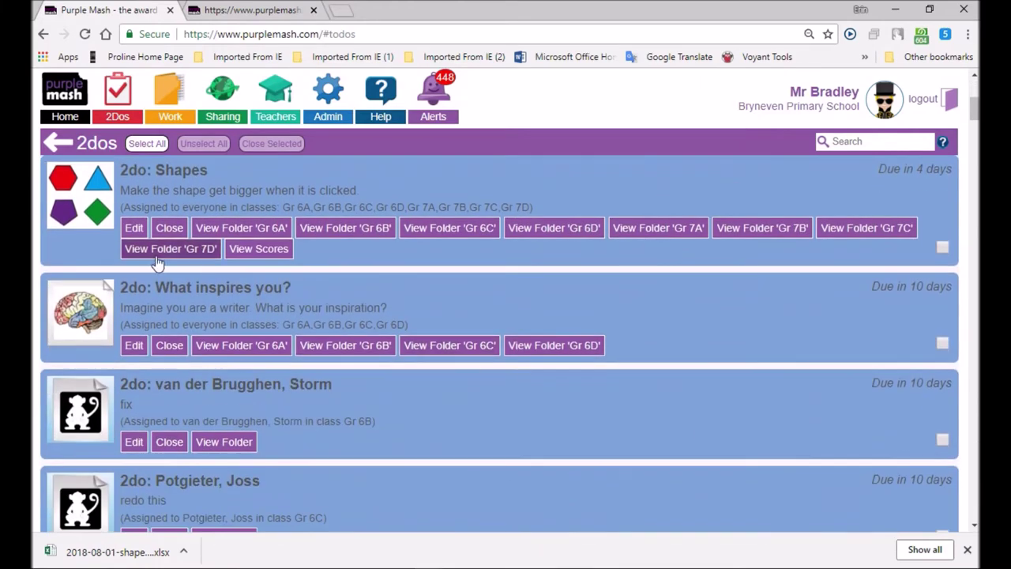
pyautogui.click(456, 243)
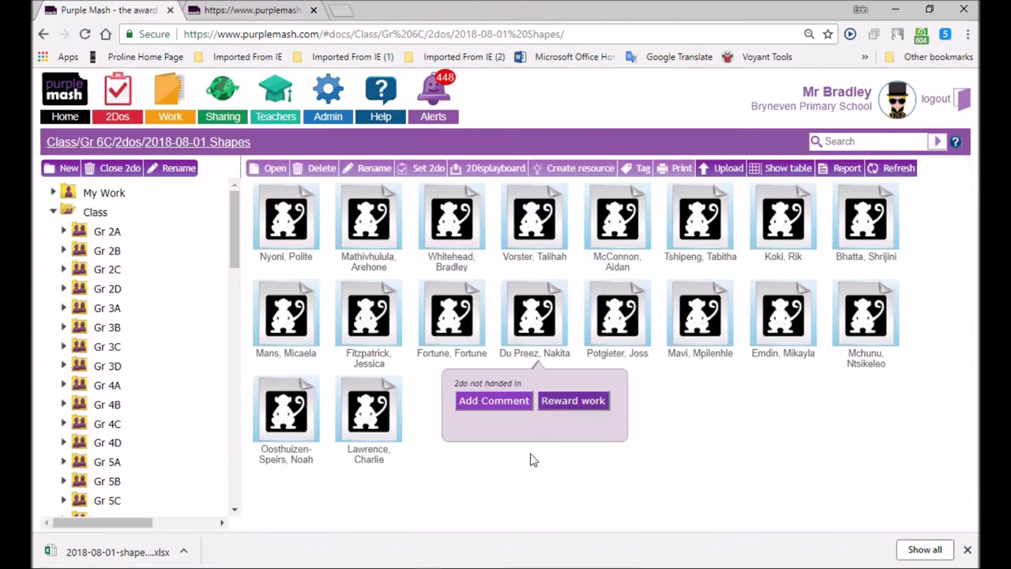
pyautogui.moveTo(879, 336)
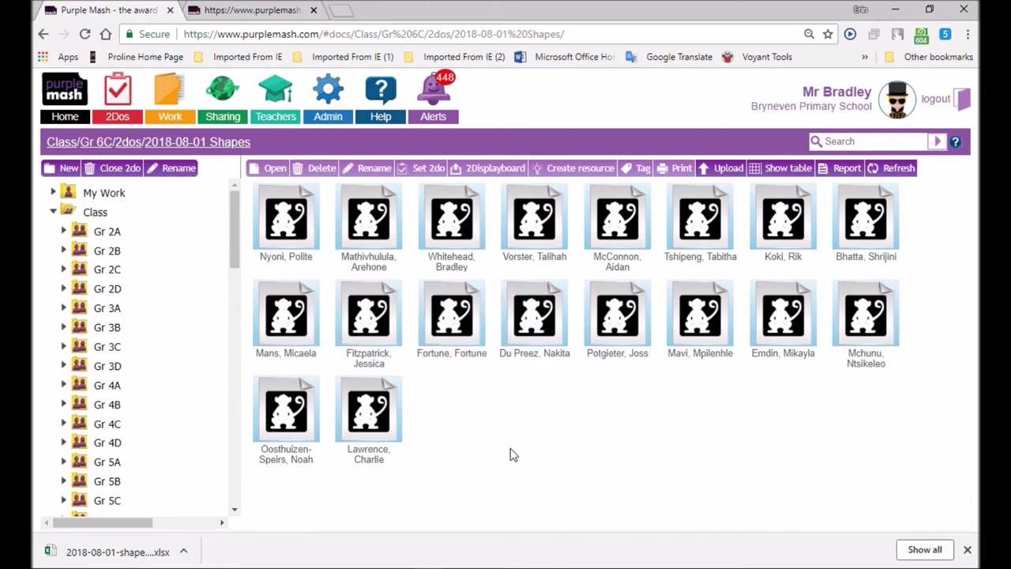
pyautogui.click(646, 262)
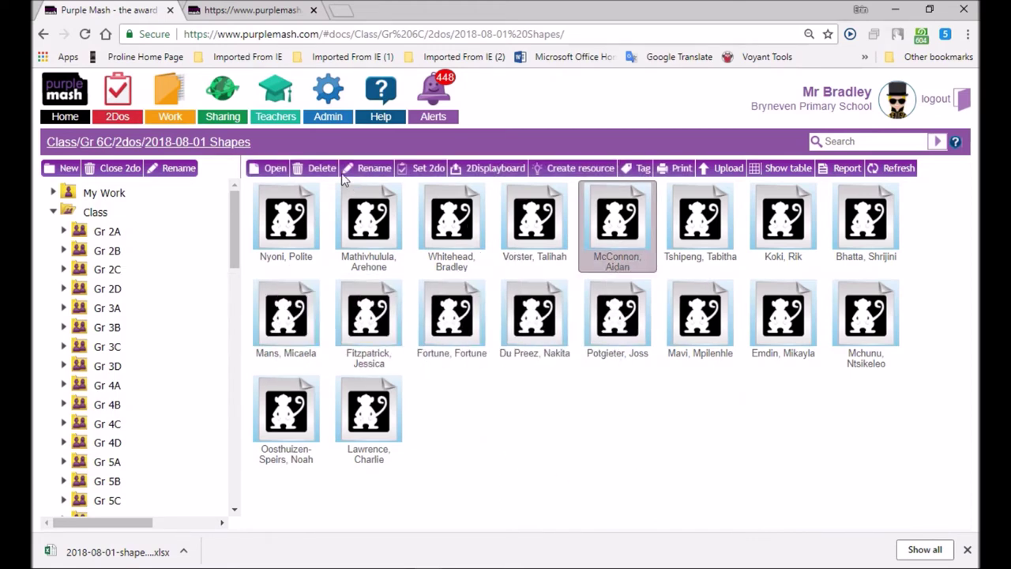
# - Review the pupil's Shapes stages in Teacher view, test the triangle code, then save and exit
pyautogui.click(269, 167)
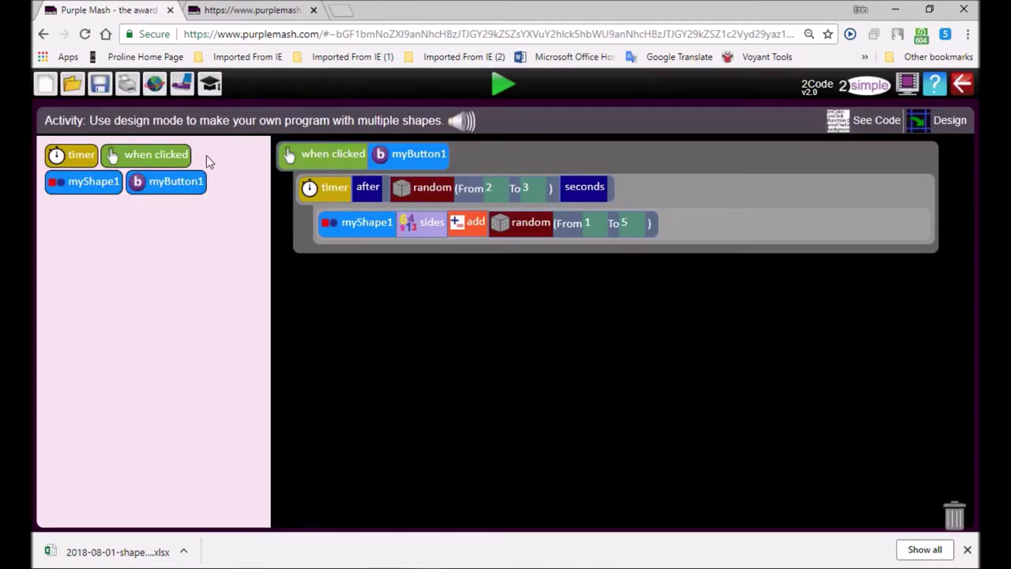
pyautogui.click(210, 85)
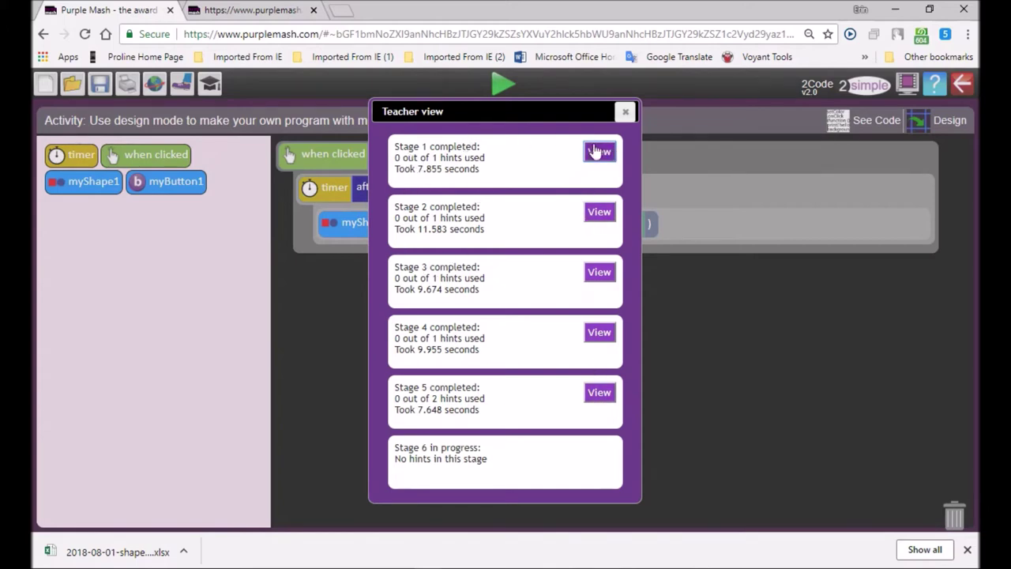
pyautogui.click(599, 332)
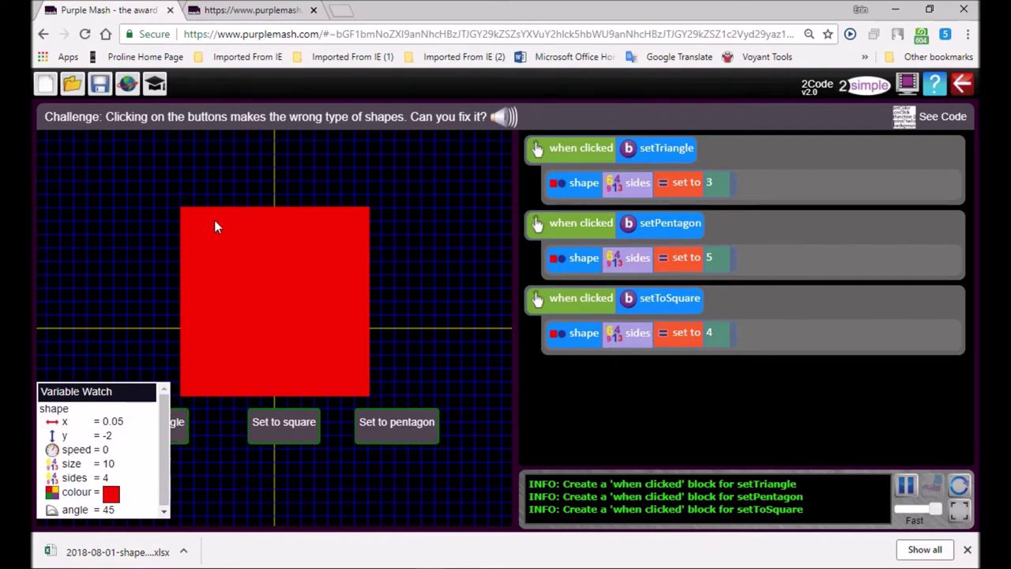
pyautogui.click(180, 425)
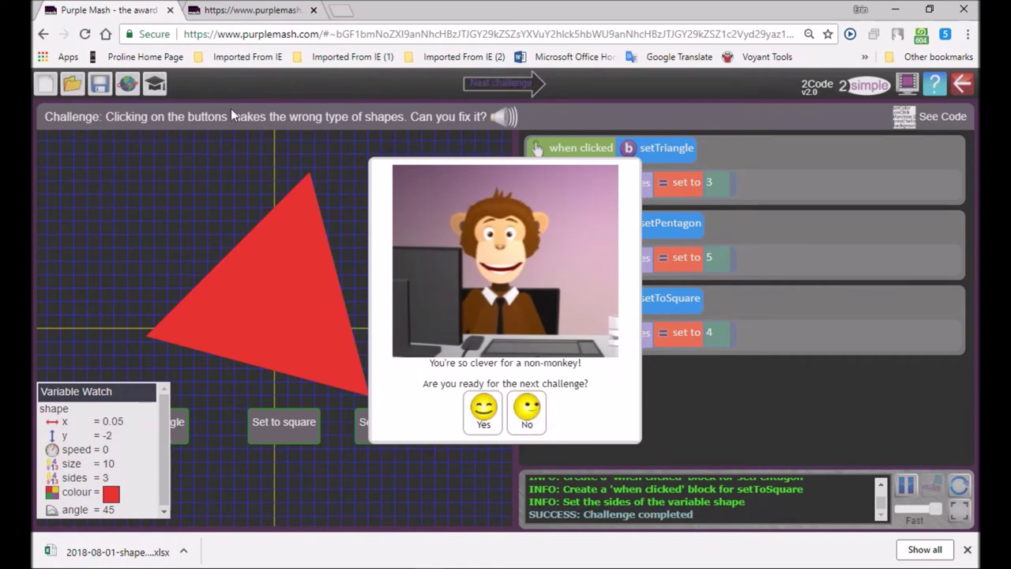
pyautogui.click(527, 409)
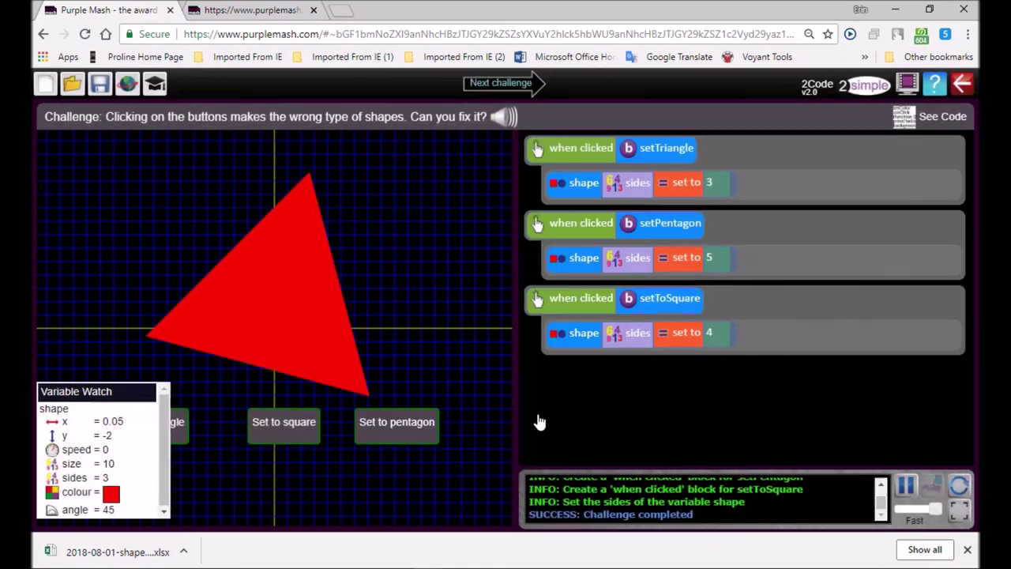
pyautogui.click(961, 84)
pyautogui.click(456, 297)
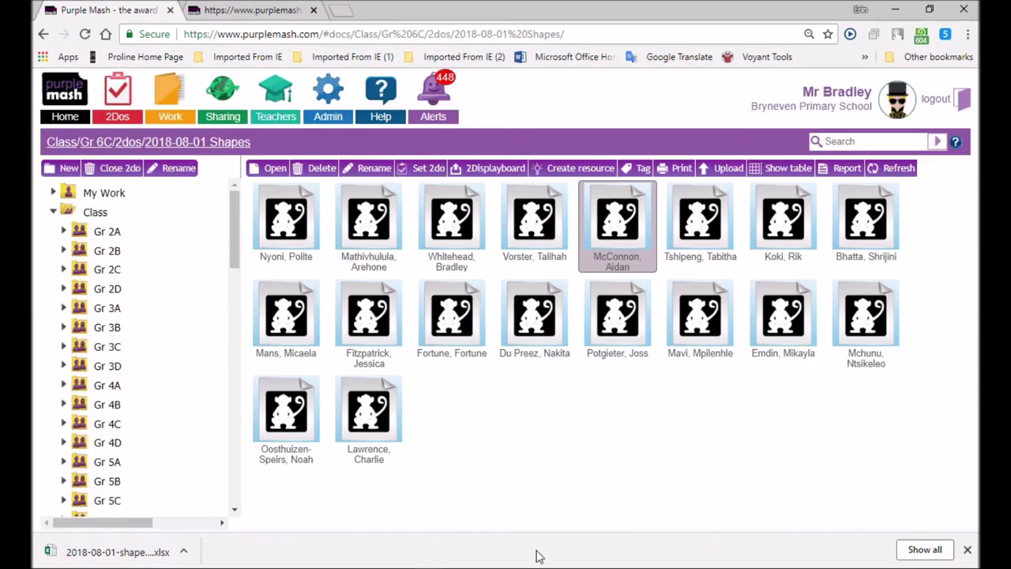
# - In table view, add the comment 'well done. Great work' to the not-handed-in Shapes entry
pyautogui.moveTo(330, 448)
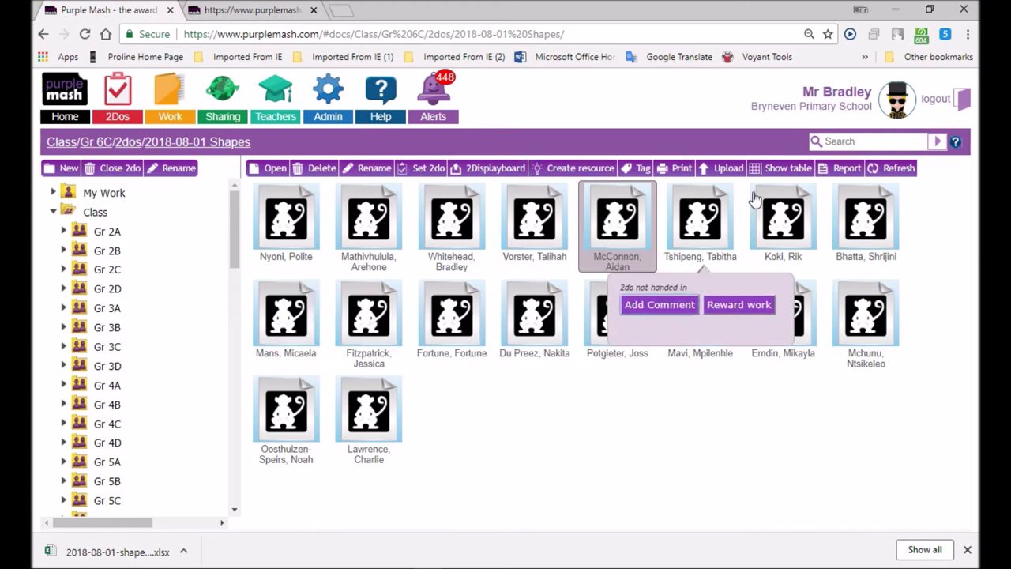
pyautogui.click(778, 168)
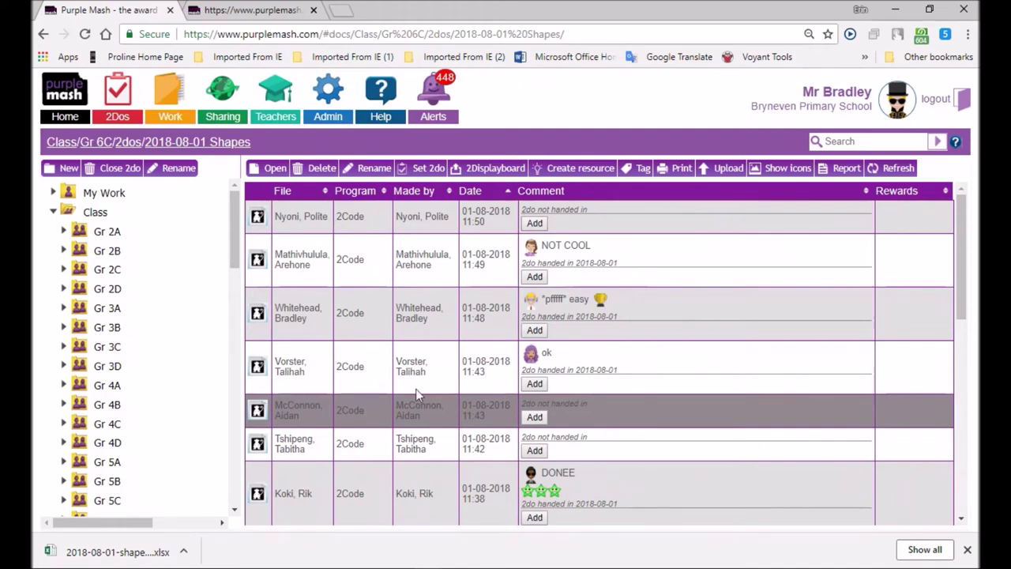
pyautogui.click(535, 416)
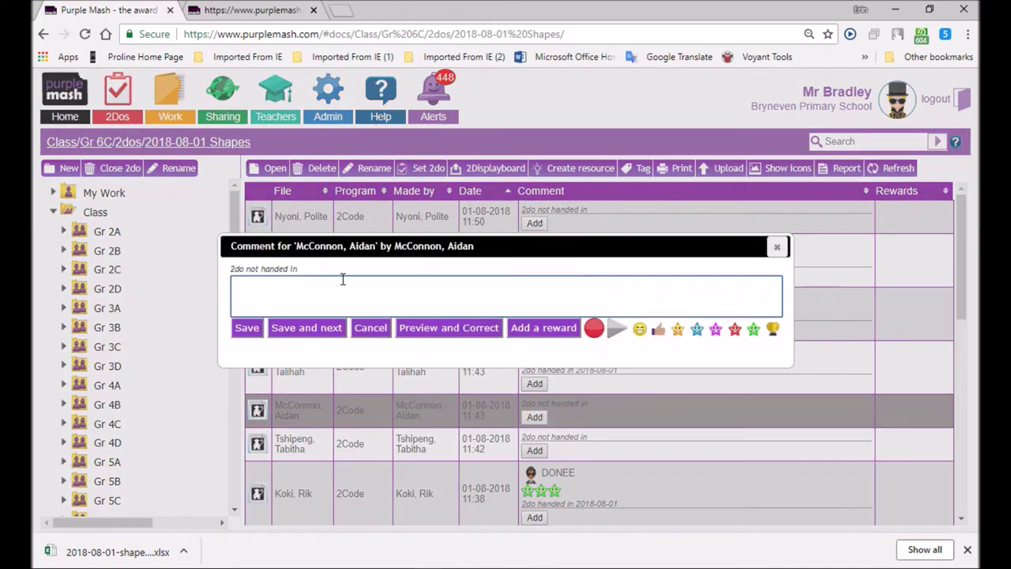
pyautogui.write('well done. Great work Aidan.')
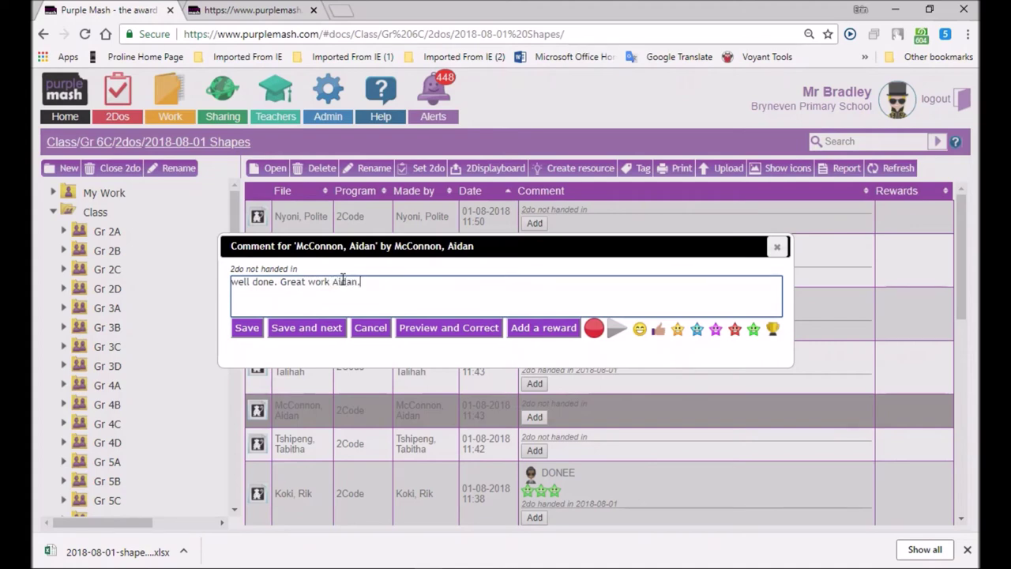
pyautogui.click(245, 330)
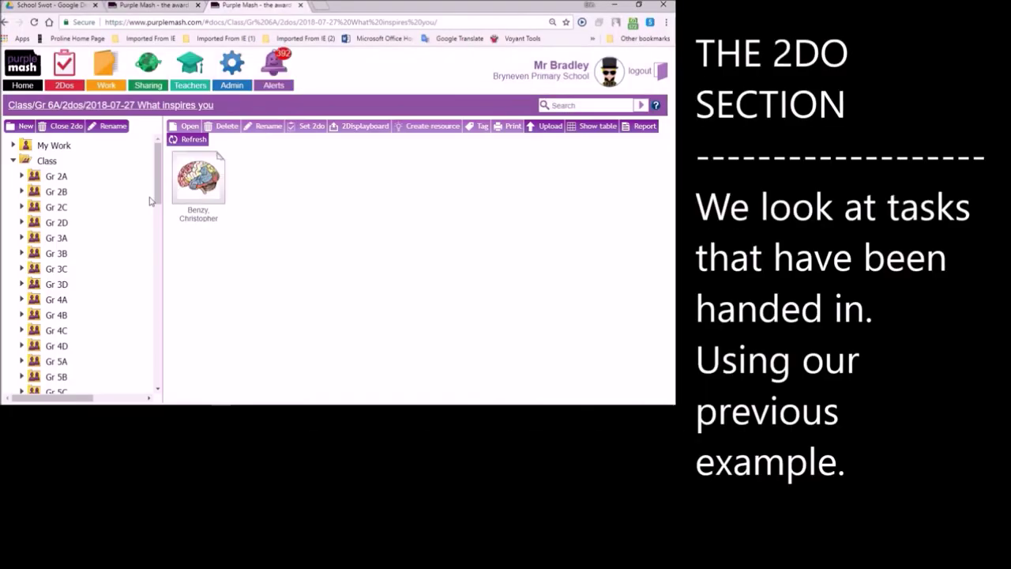
# - Select and open the pupil's handed-in Horror story writer leaflet from the Gr 6A folder
pyautogui.moveTo(197, 177)
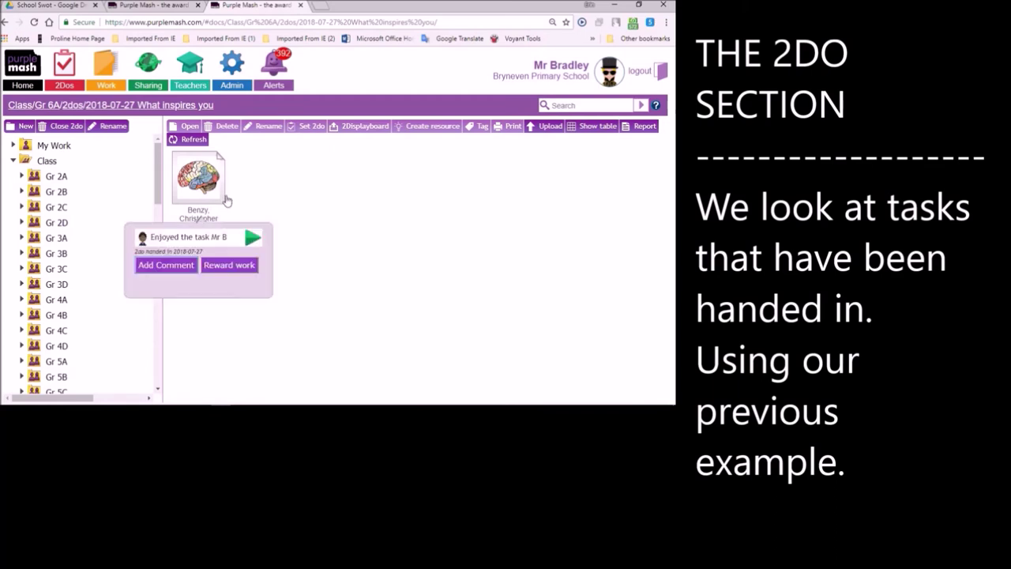
pyautogui.click(210, 199)
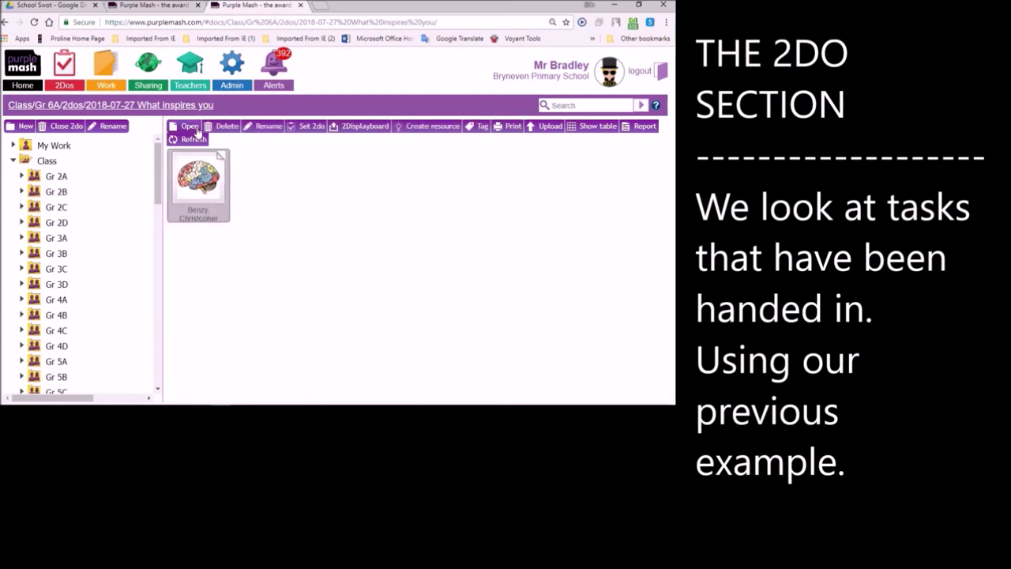
pyautogui.click(198, 131)
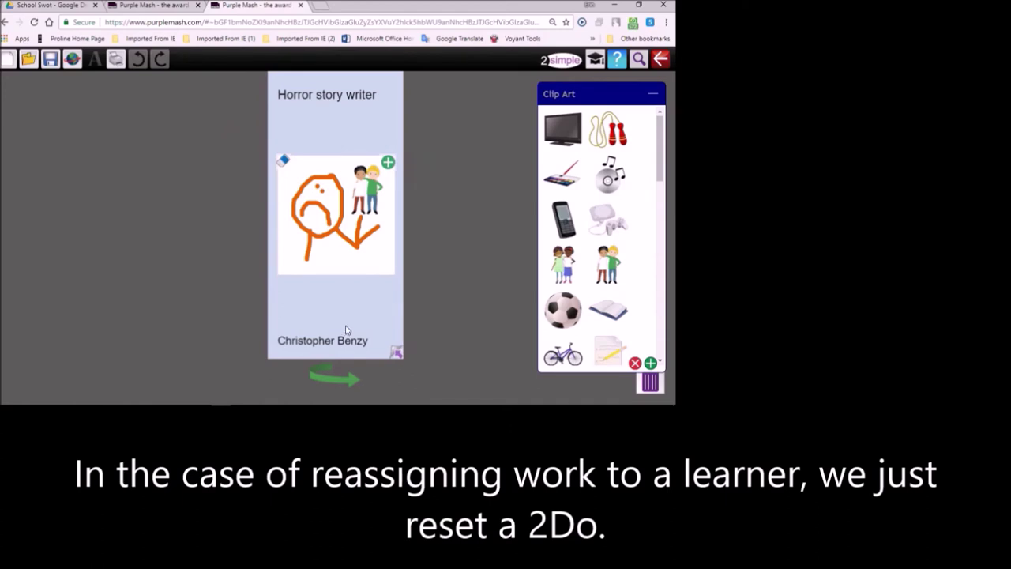
# - Share the leaflet to the English Inspiration display board, then close the editor
pyautogui.click(74, 60)
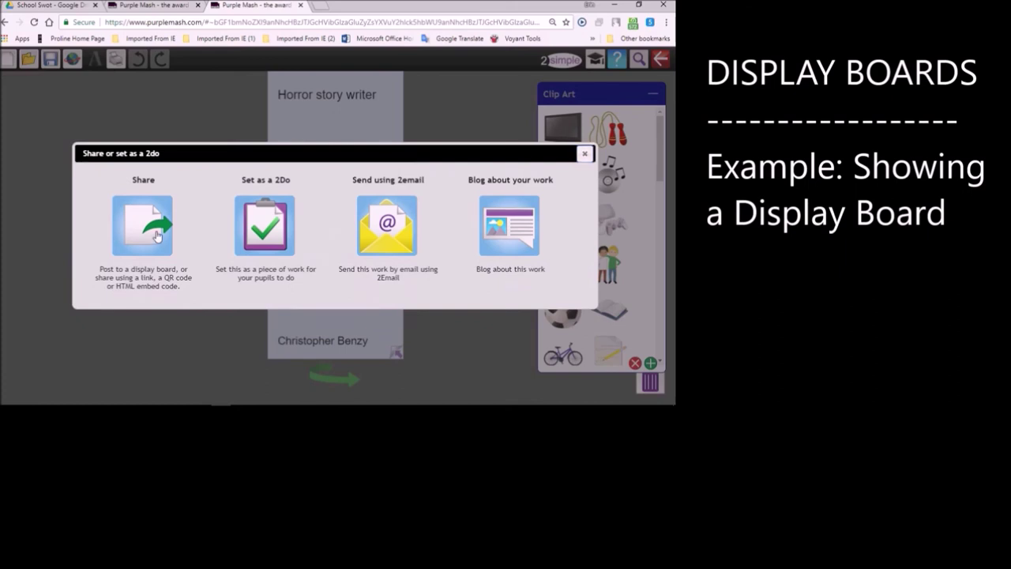
pyautogui.click(154, 231)
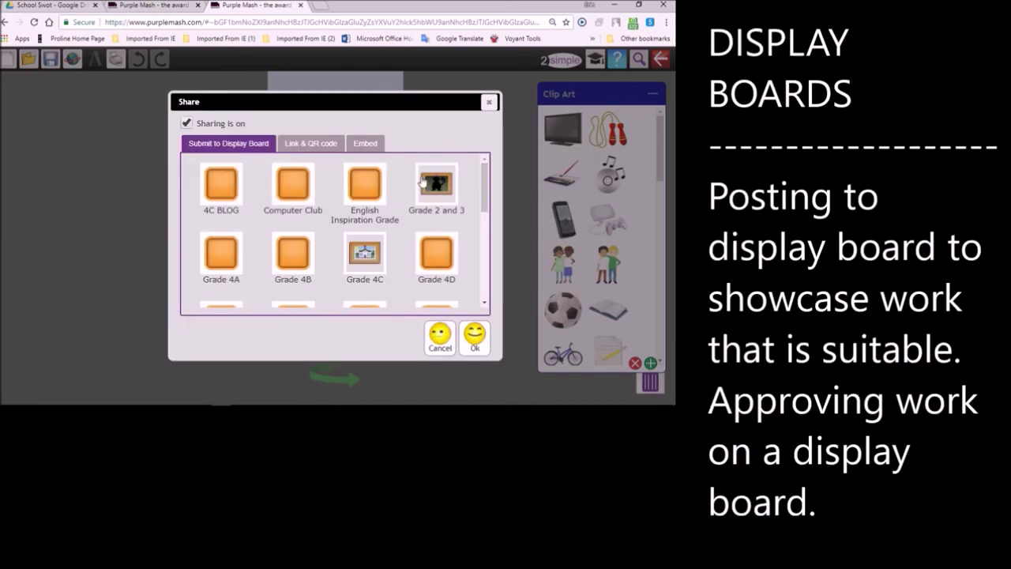
pyautogui.click(365, 190)
pyautogui.click(475, 336)
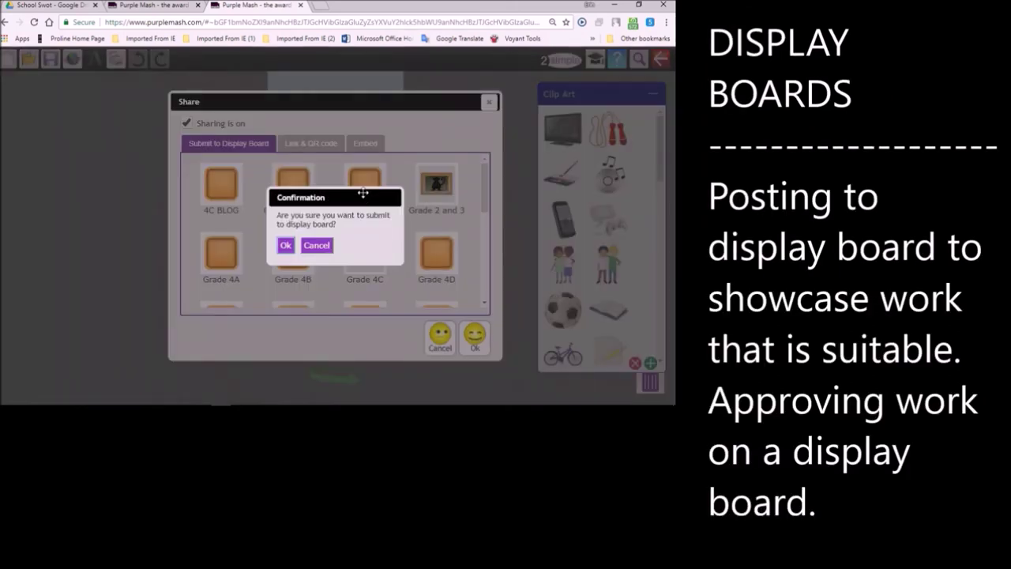
pyautogui.click(285, 246)
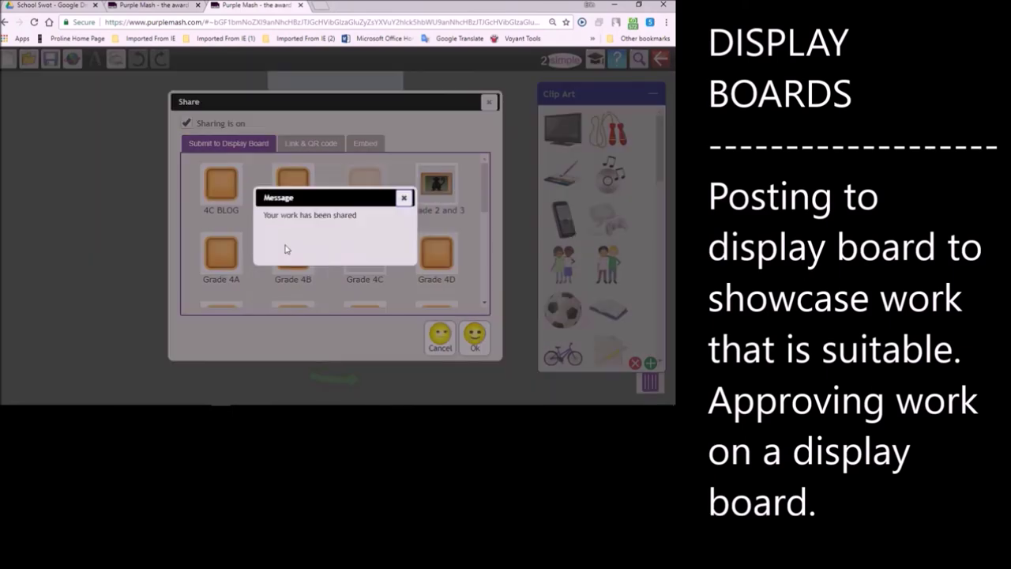
pyautogui.click(404, 198)
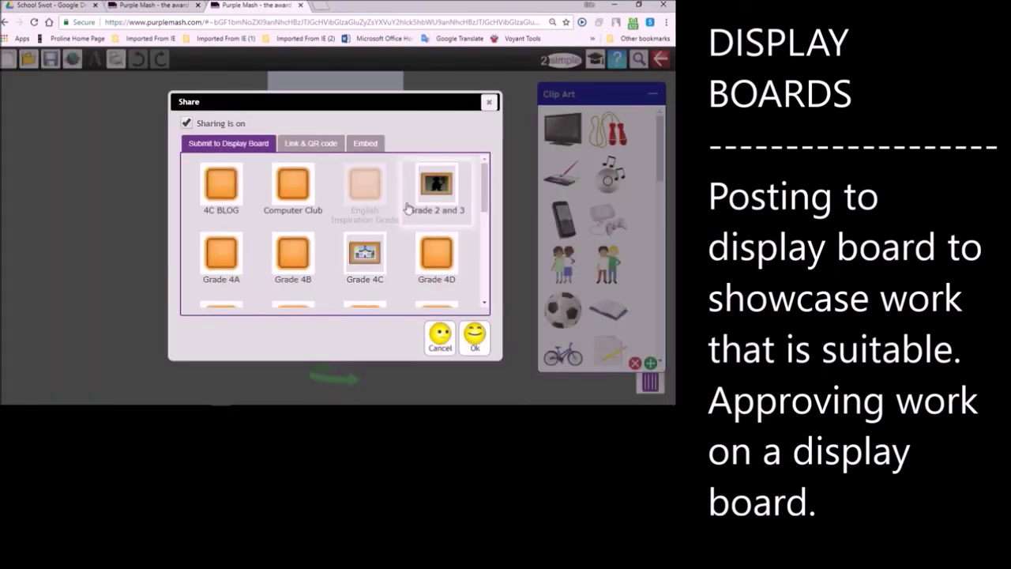
pyautogui.click(467, 337)
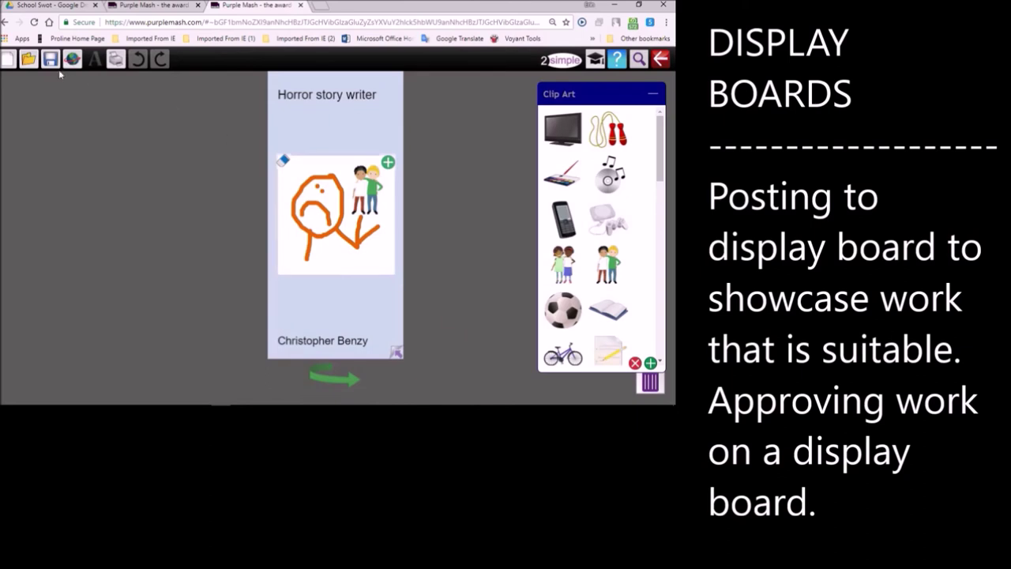
pyautogui.click(4, 22)
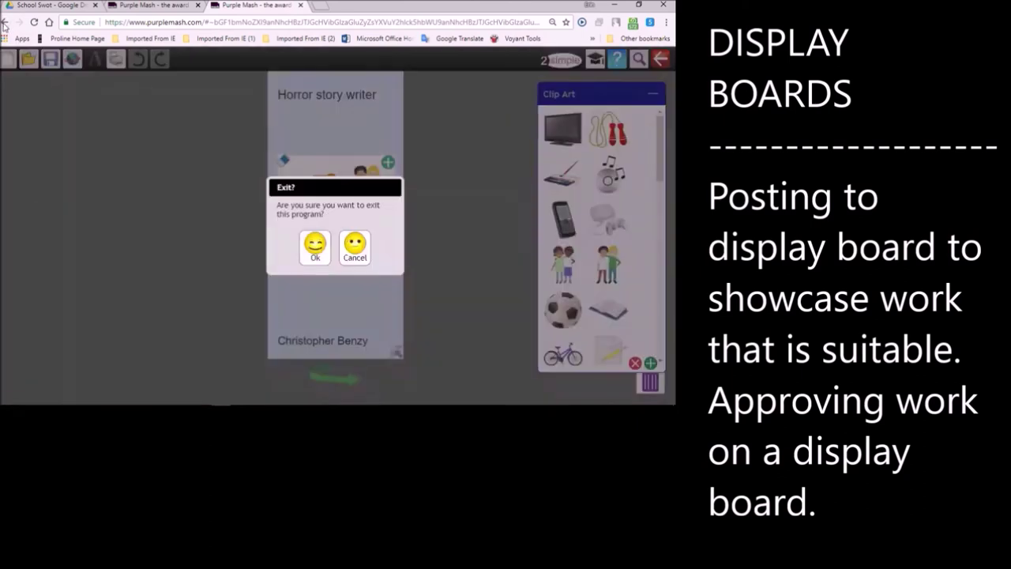
pyautogui.click(329, 243)
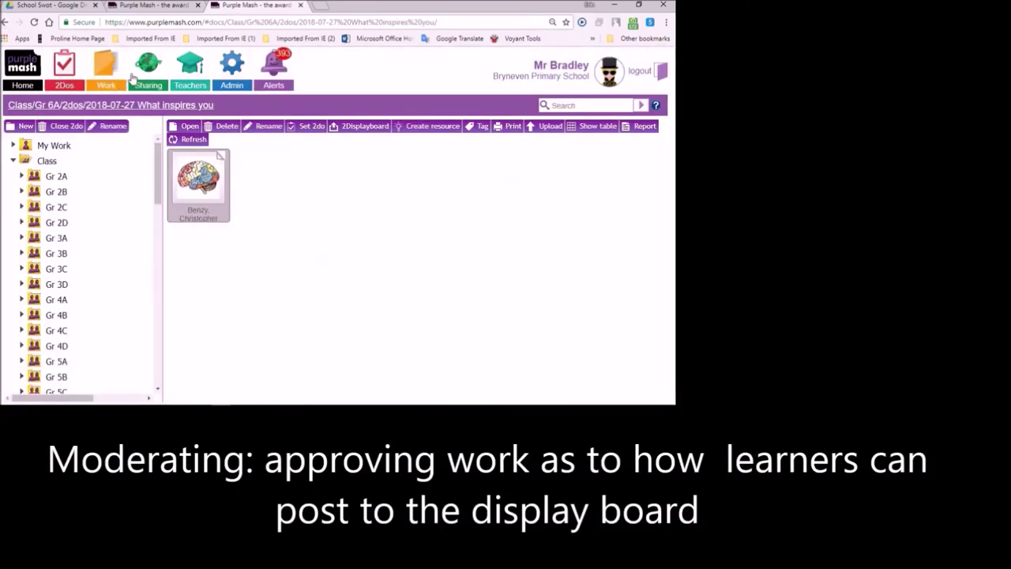
# - Open the English Inspiration Grade 6 display board filtered to unapproved items
pyautogui.click(146, 72)
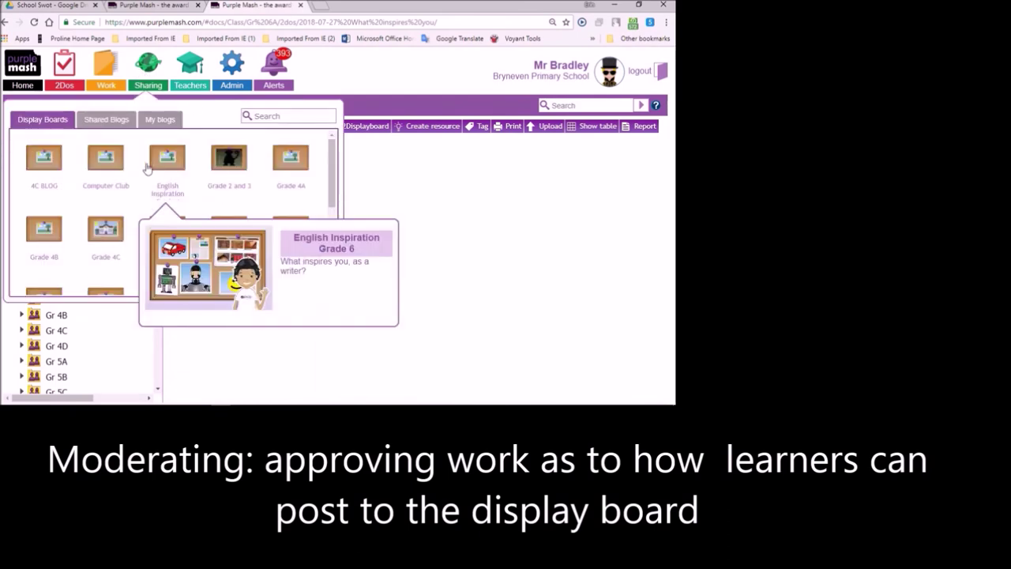
pyautogui.click(166, 158)
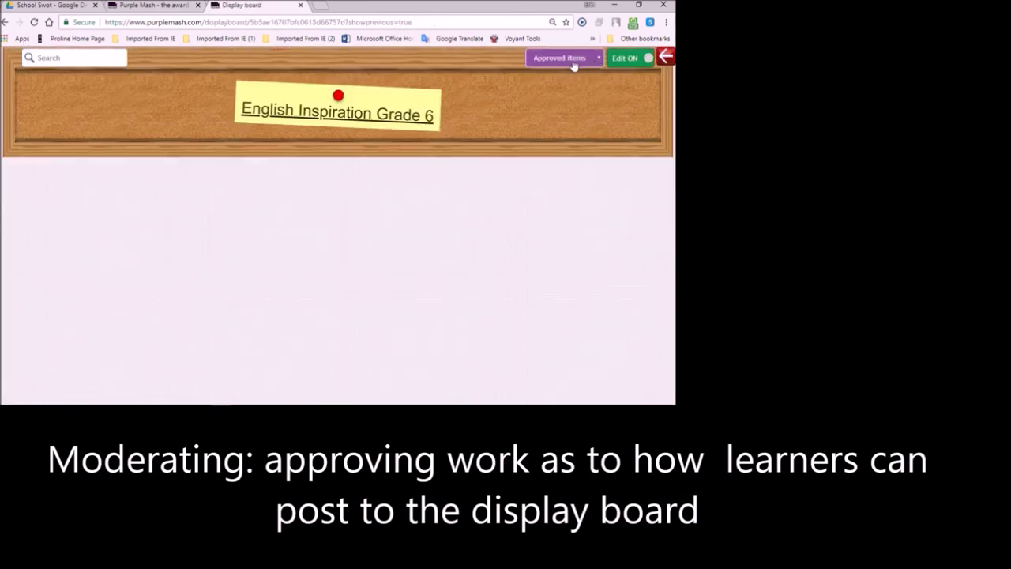
pyautogui.click(574, 66)
pyautogui.click(563, 82)
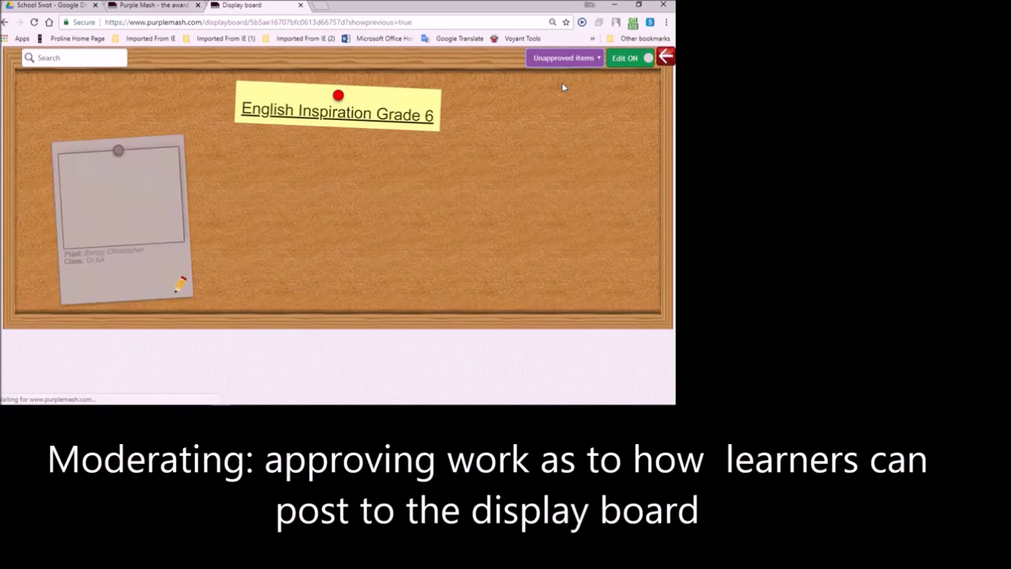
# - Mark the pupil's leaflet as Approved and save the change
pyautogui.click(182, 296)
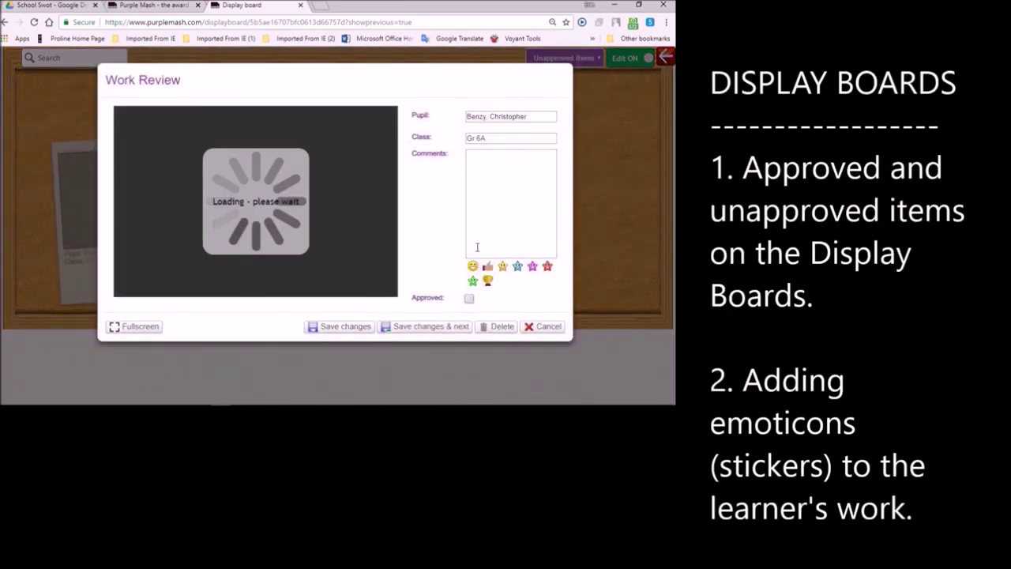
pyautogui.click(469, 298)
pyautogui.click(410, 326)
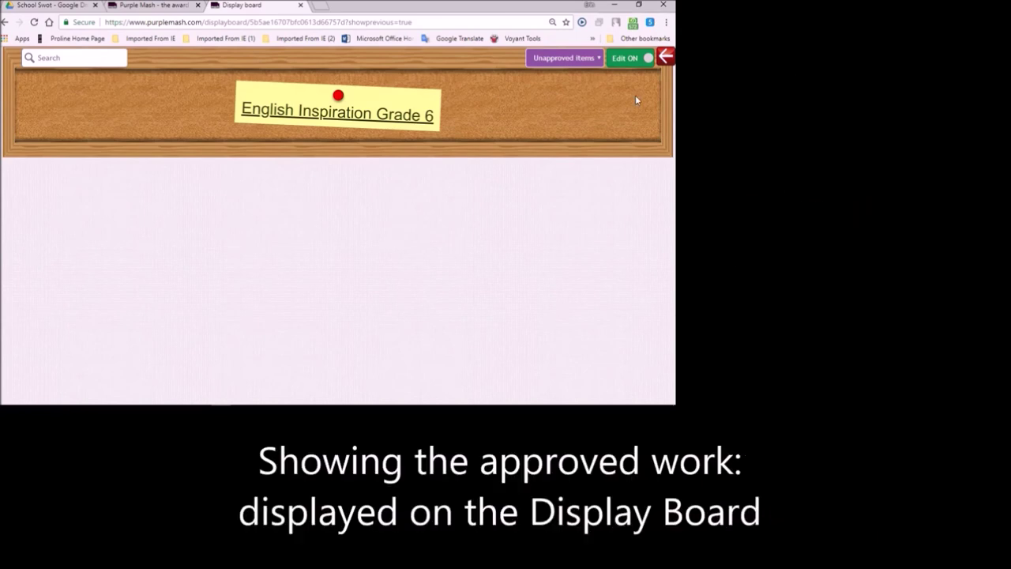
# - Switch the English Inspiration Grade 6 board out of edit mode
pyautogui.click(597, 57)
pyautogui.click(572, 73)
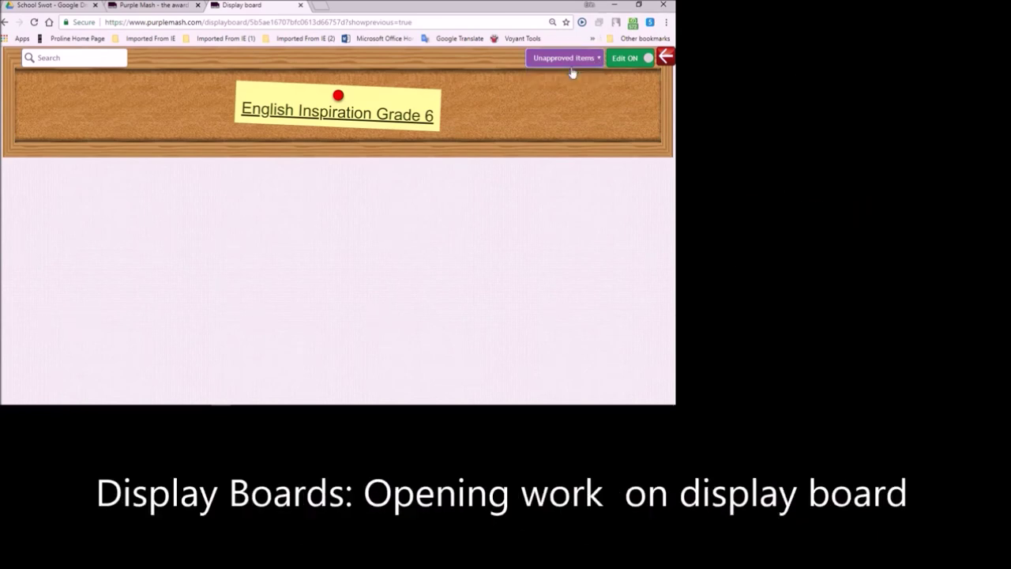
pyautogui.click(638, 61)
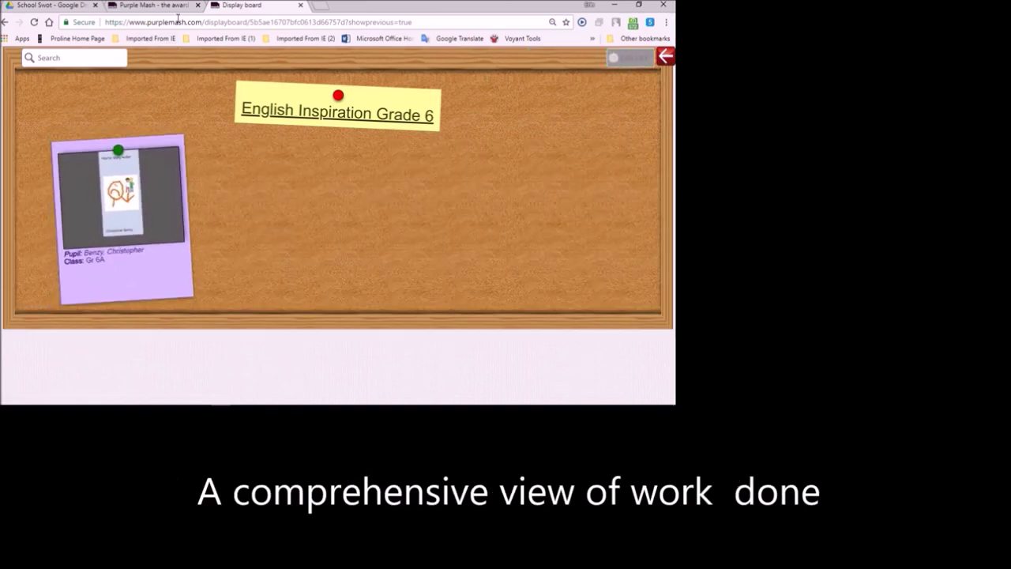
# - Open the approved horror story card, flip through both sides, and expand its pages
pyautogui.click(143, 204)
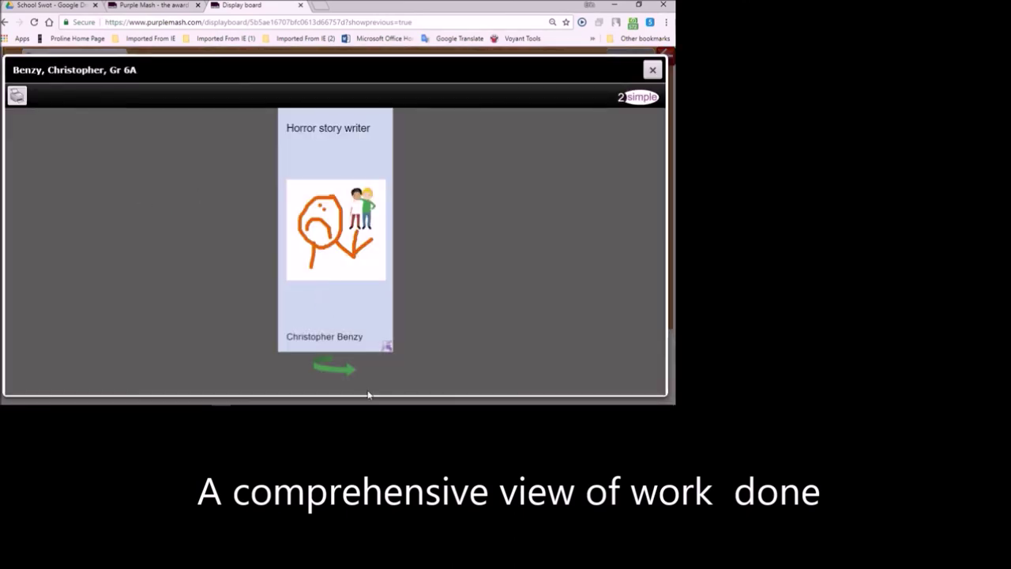
pyautogui.click(346, 371)
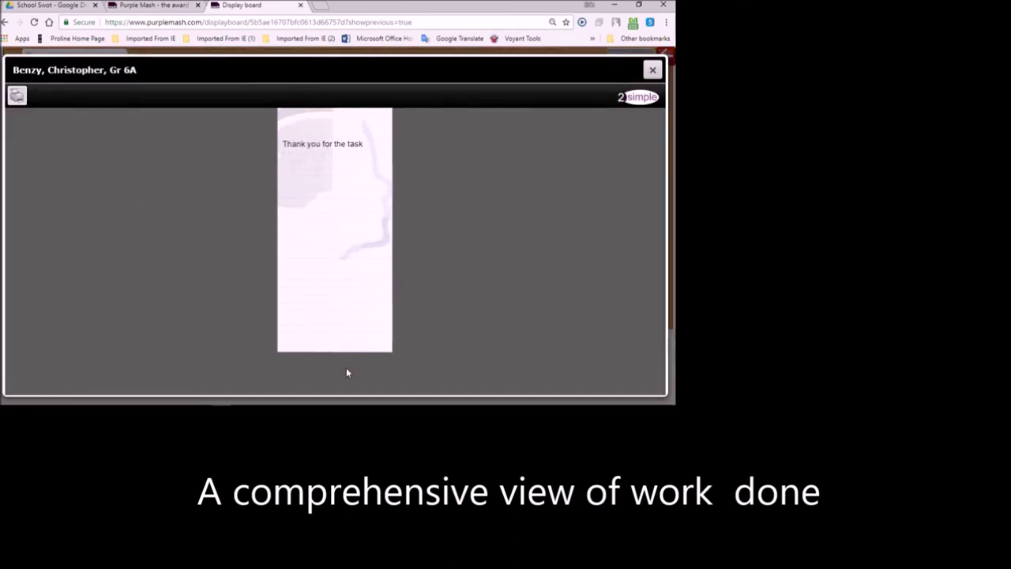
pyautogui.click(346, 370)
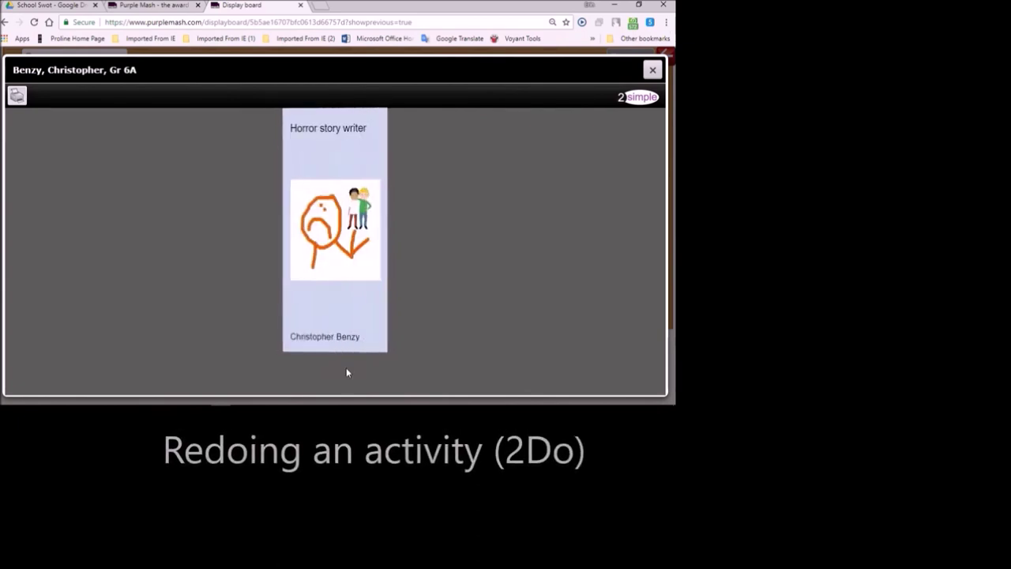
pyautogui.click(385, 344)
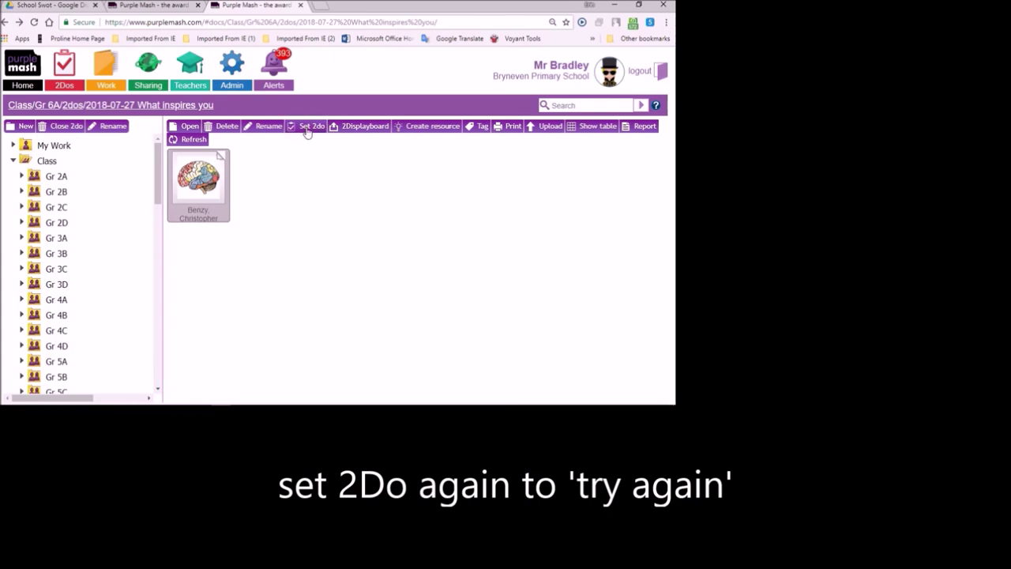
pyautogui.click(307, 128)
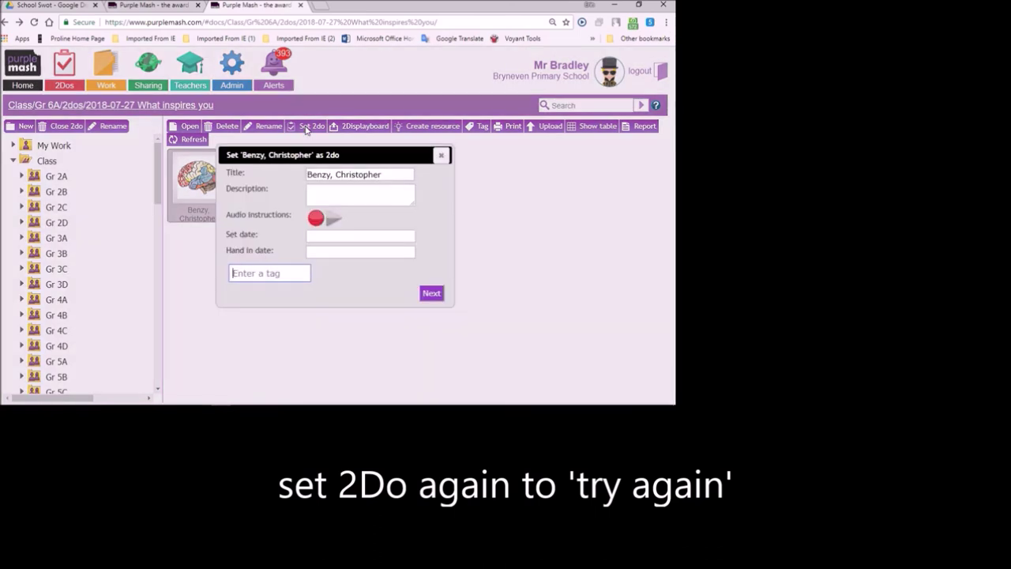
pyautogui.click(441, 155)
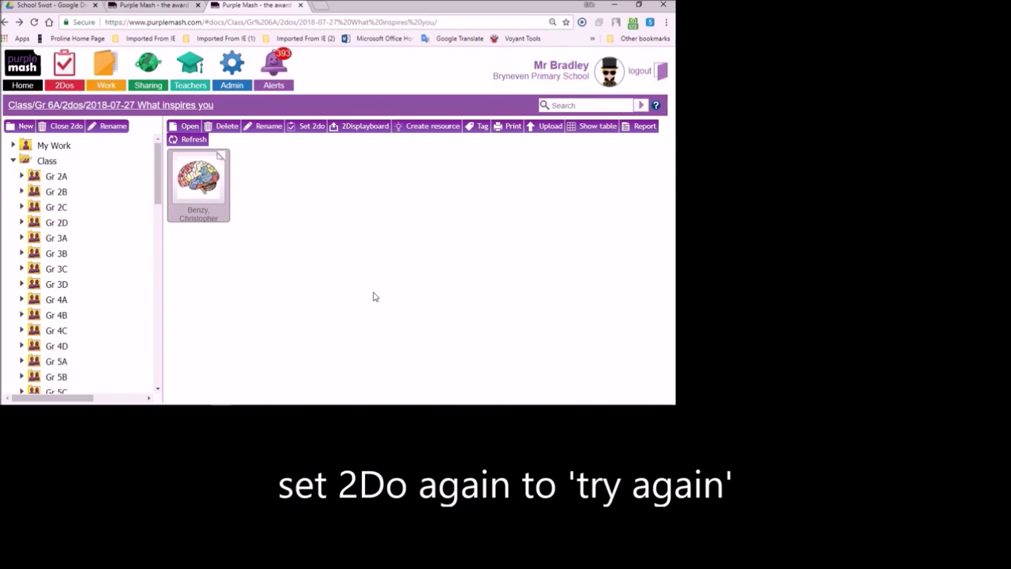
pyautogui.moveTo(283, 409)
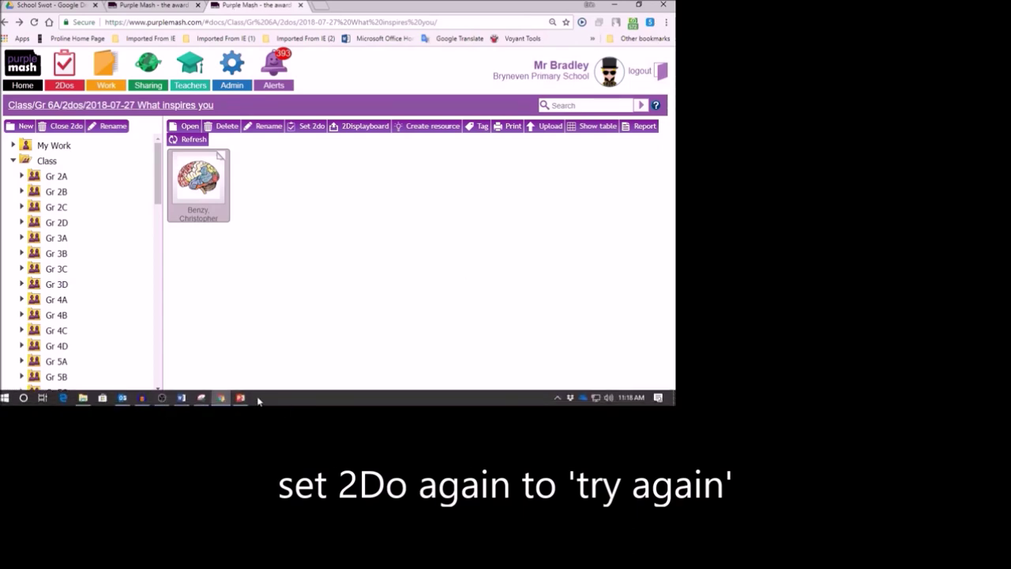